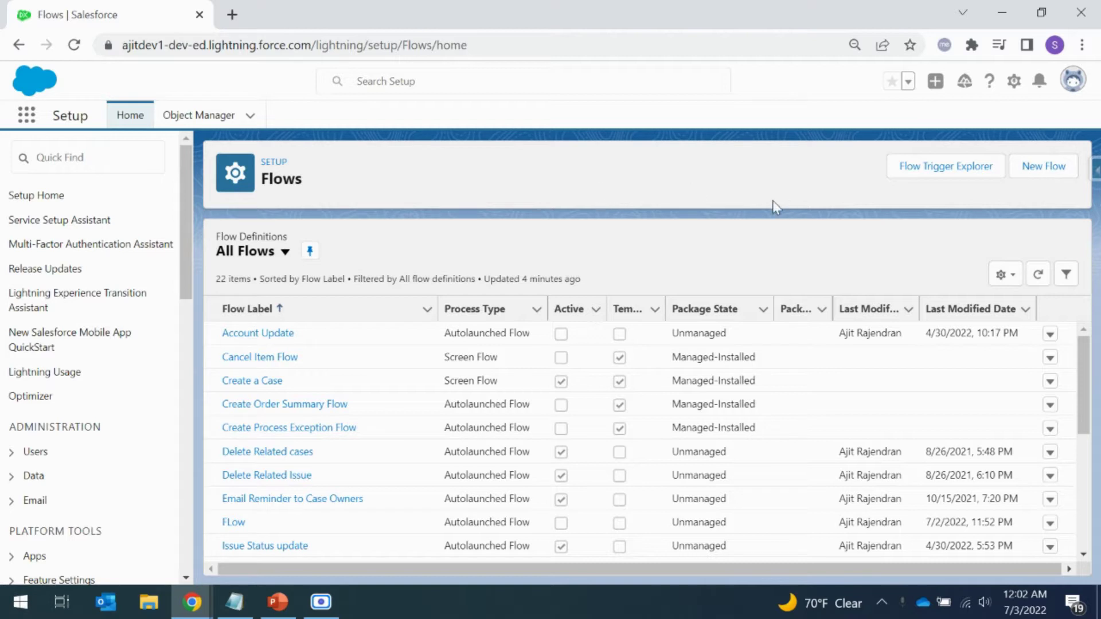
Create a new Record-Triggered Flow
{"action": "left_click", "coordinate": [1047, 168]}
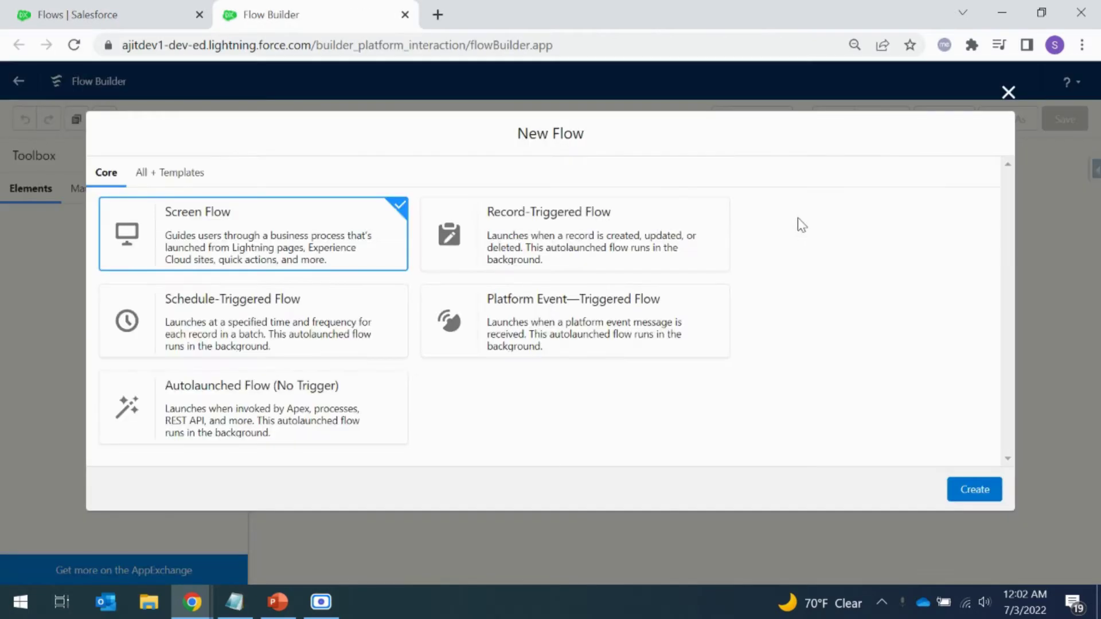
{"action": "left_click", "coordinate": [607, 244]}
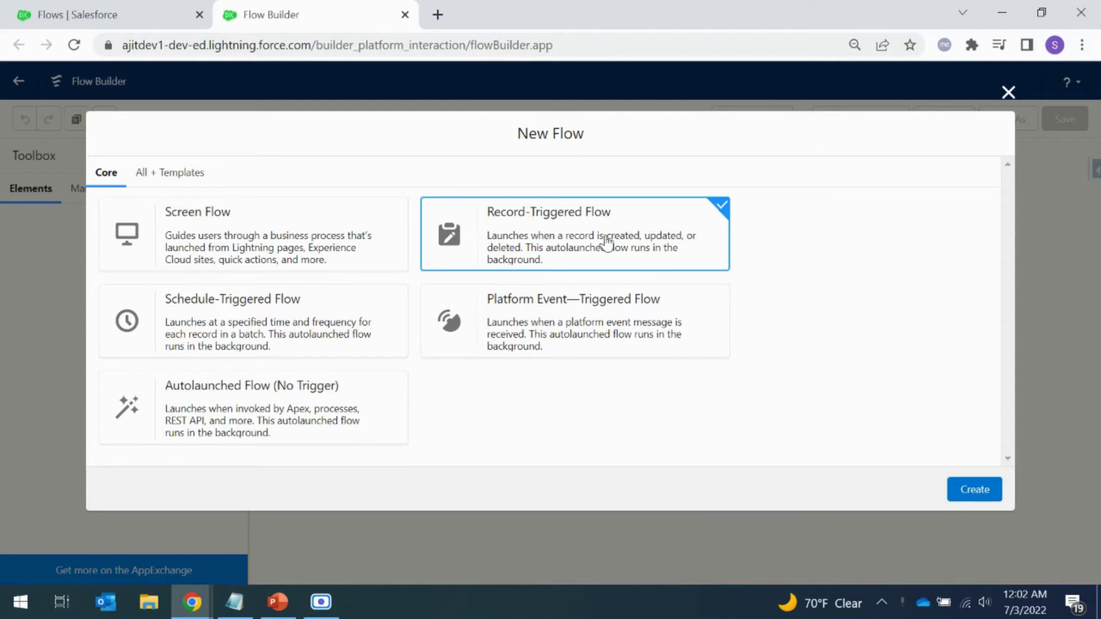
{"action": "left_click", "coordinate": [977, 492]}
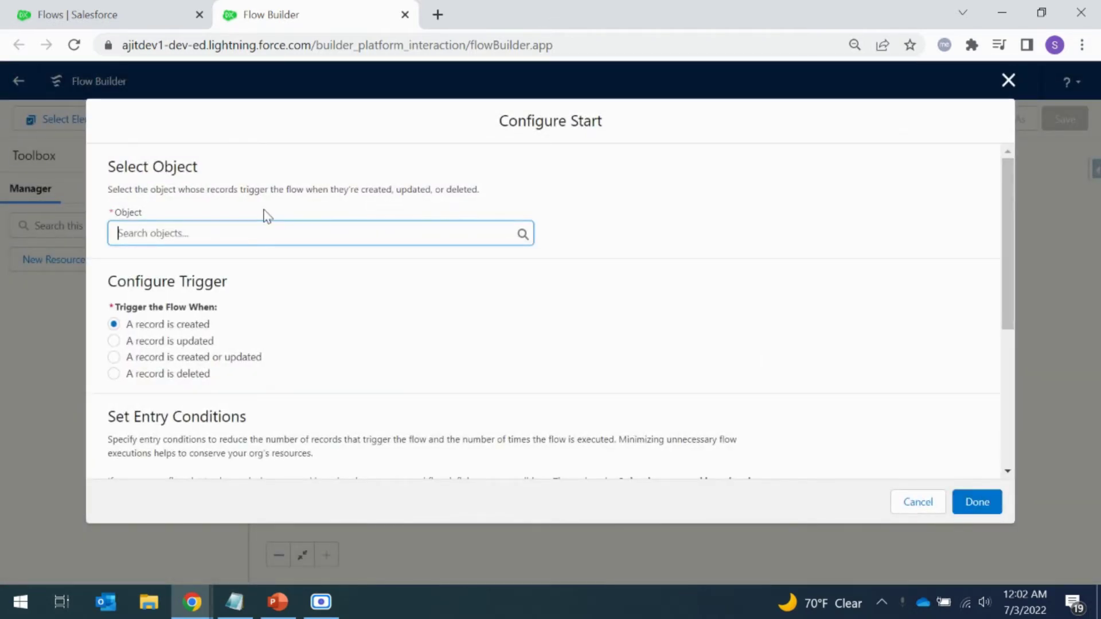
Set the trigger object to Issue, running when a record is created or updated
{"action": "left_click", "coordinate": [194, 232]}
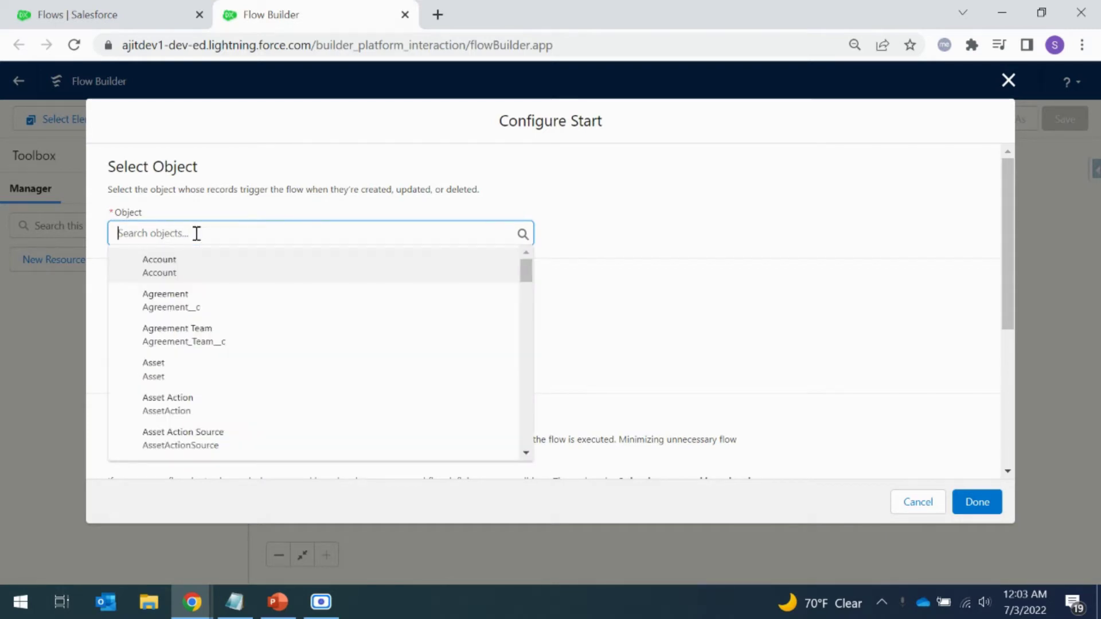
{"action": "type", "text": "iss"}
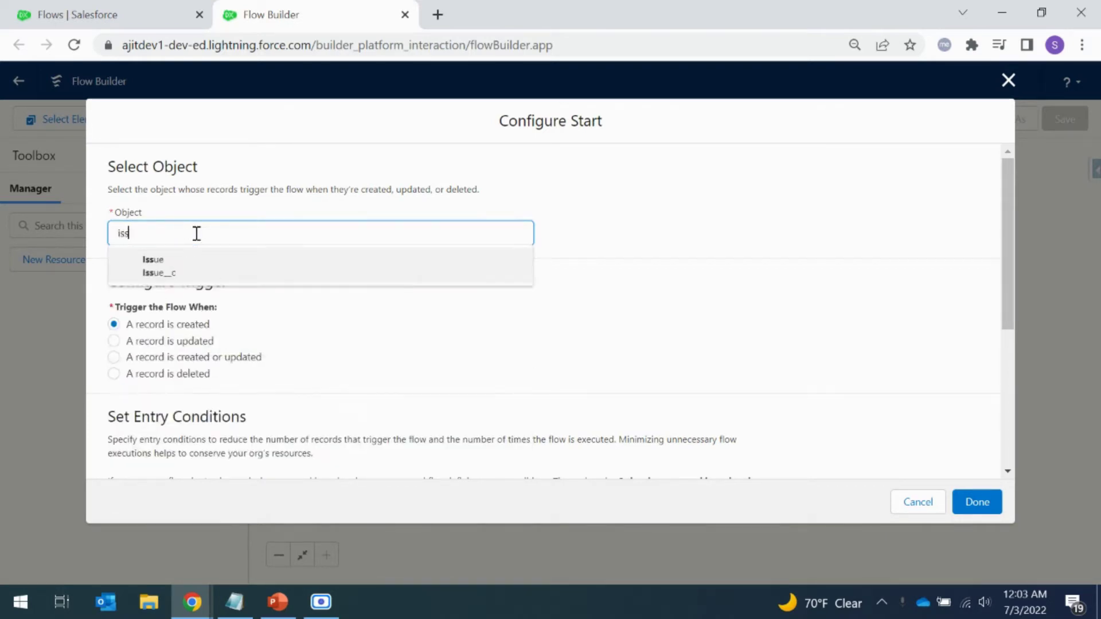
{"action": "left_click", "coordinate": [192, 261]}
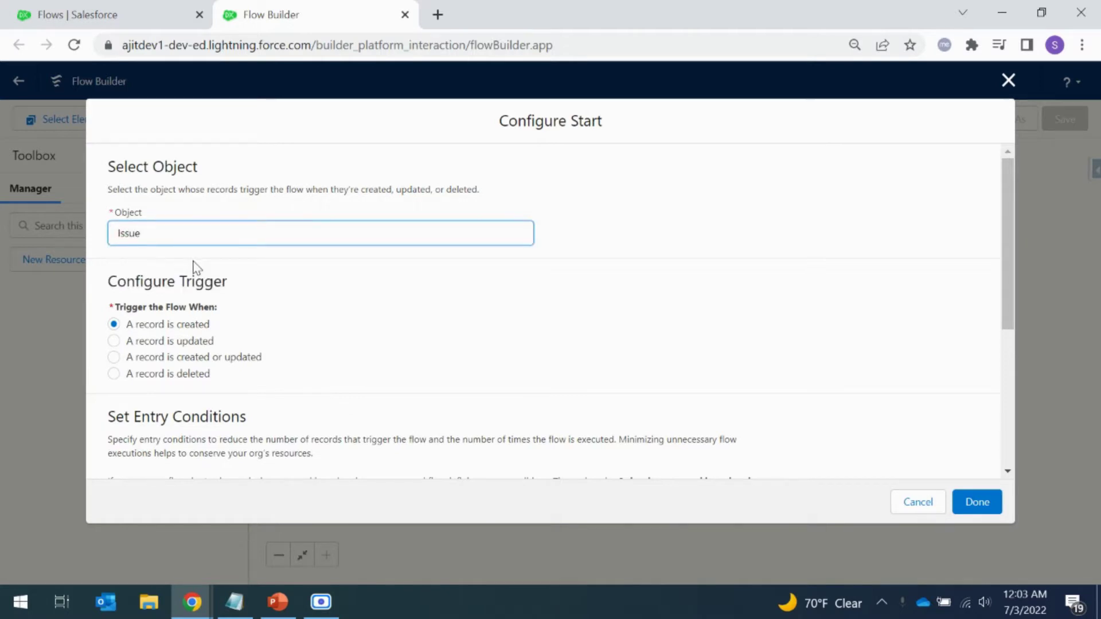
{"action": "scroll", "coordinate": [386, 324], "scroll_direction": "down", "scroll_amount": 2}
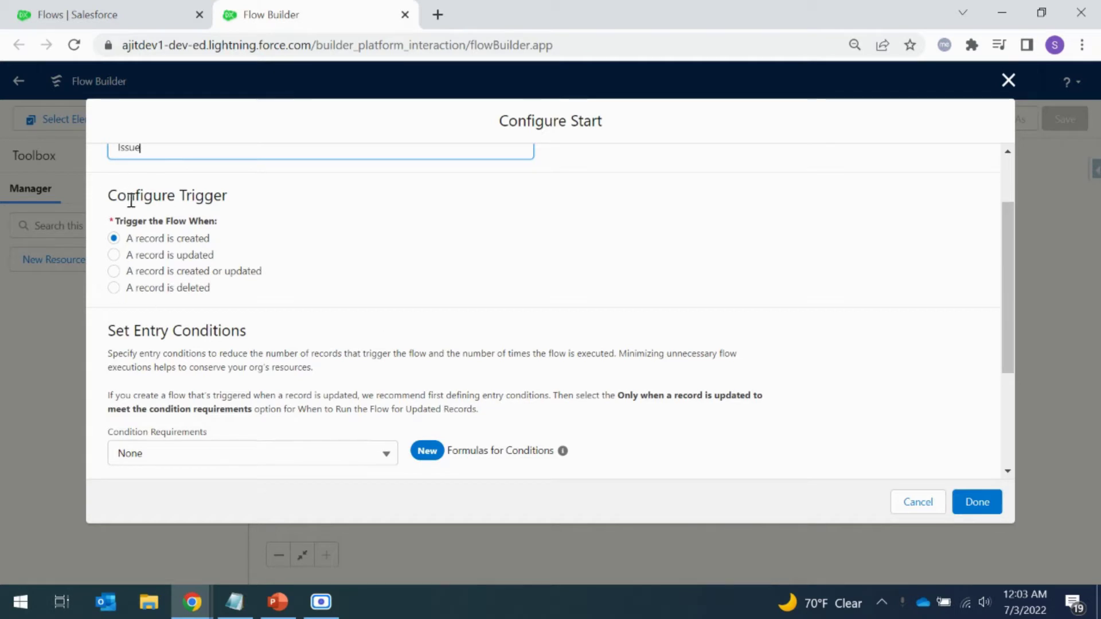
{"action": "left_click", "coordinate": [160, 271]}
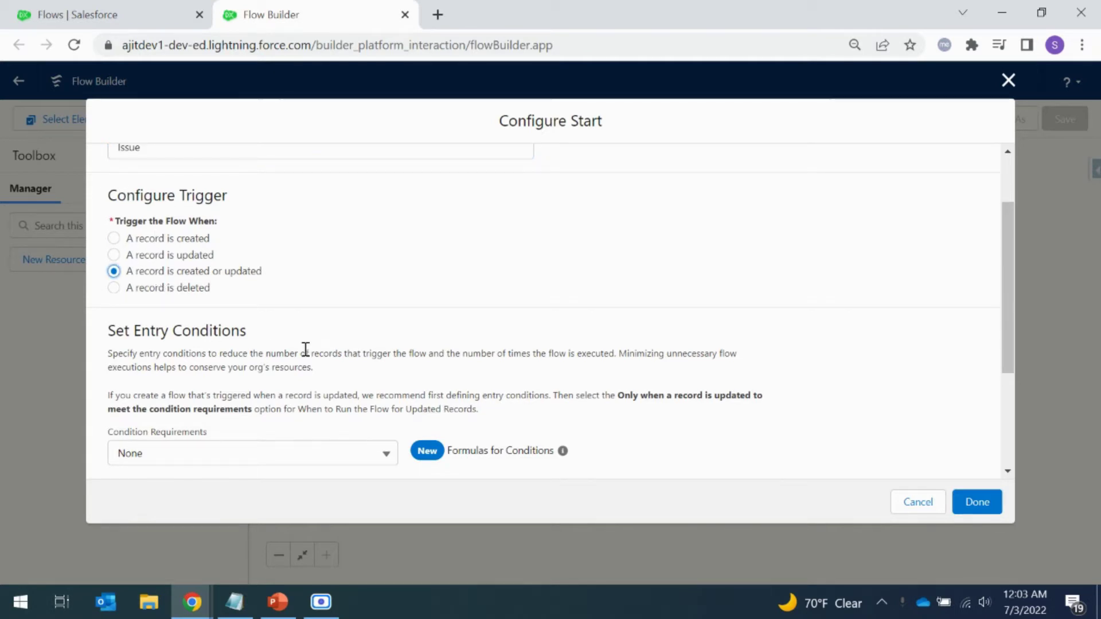
{"action": "scroll", "coordinate": [305, 350], "scroll_direction": "down", "scroll_amount": 2}
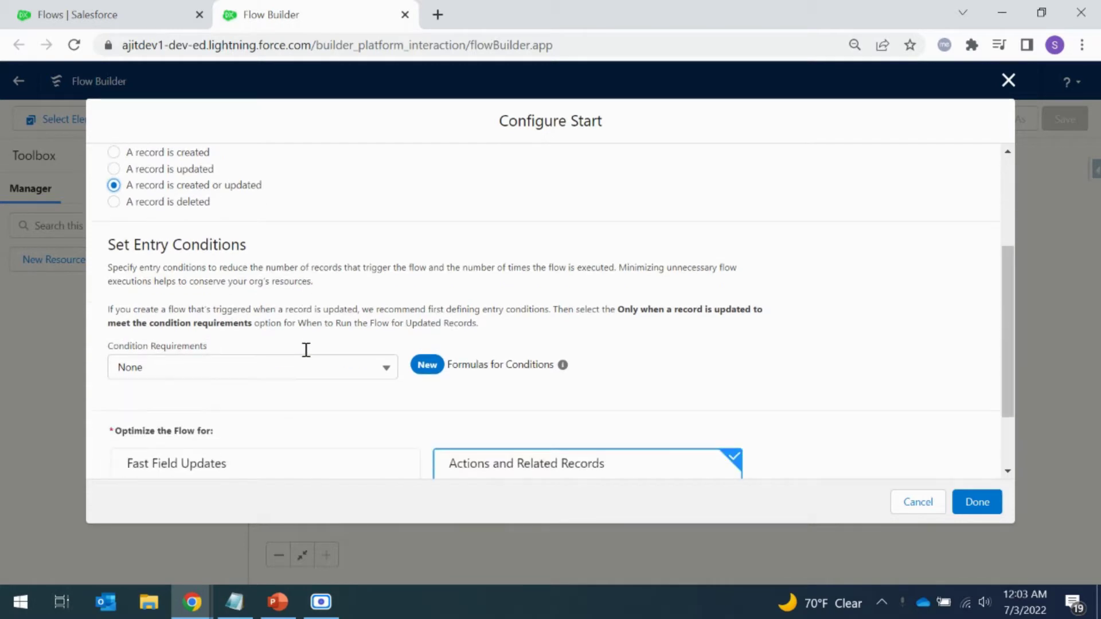
{"action": "scroll", "coordinate": [289, 335], "scroll_direction": "down", "scroll_amount": 2}
Require Any Condition Is Met and add the condition Issue_Status__c equals Assigned
{"action": "left_click", "coordinate": [242, 292]}
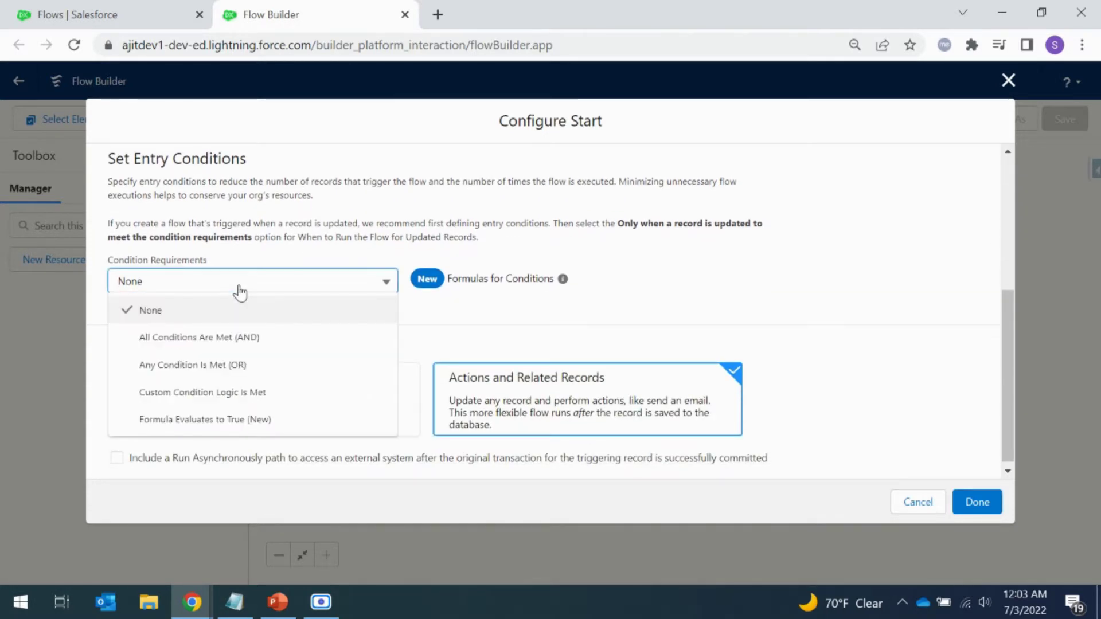
{"action": "left_click", "coordinate": [247, 365]}
{"action": "scroll", "coordinate": [253, 350], "scroll_direction": "down", "scroll_amount": 3}
{"action": "scroll", "coordinate": [252, 344], "scroll_direction": "up", "scroll_amount": 2}
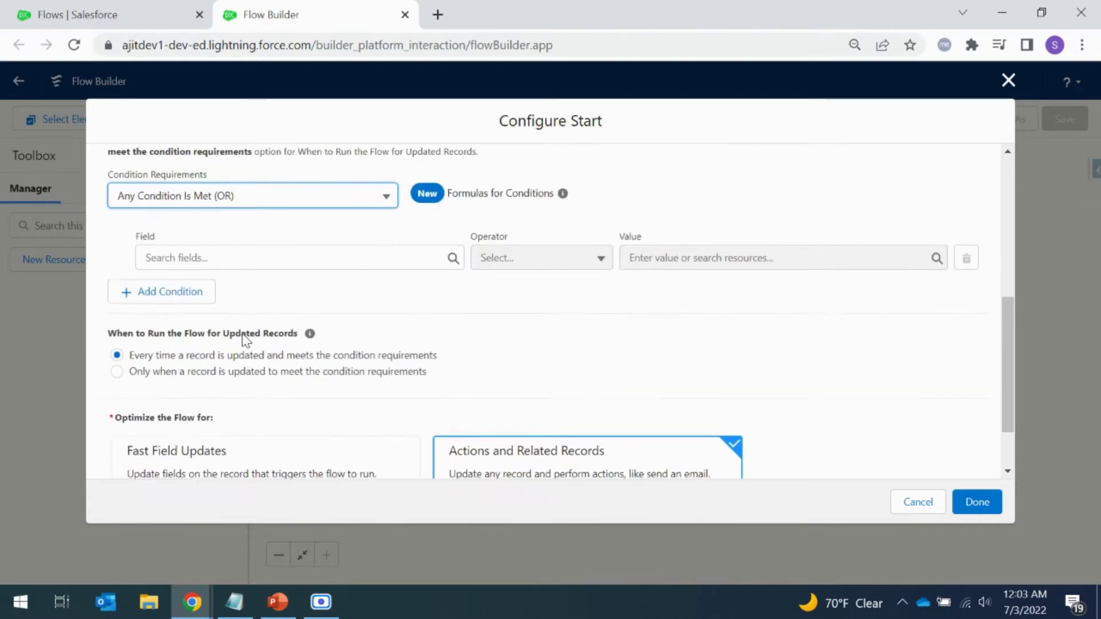
{"action": "left_click", "coordinate": [243, 267]}
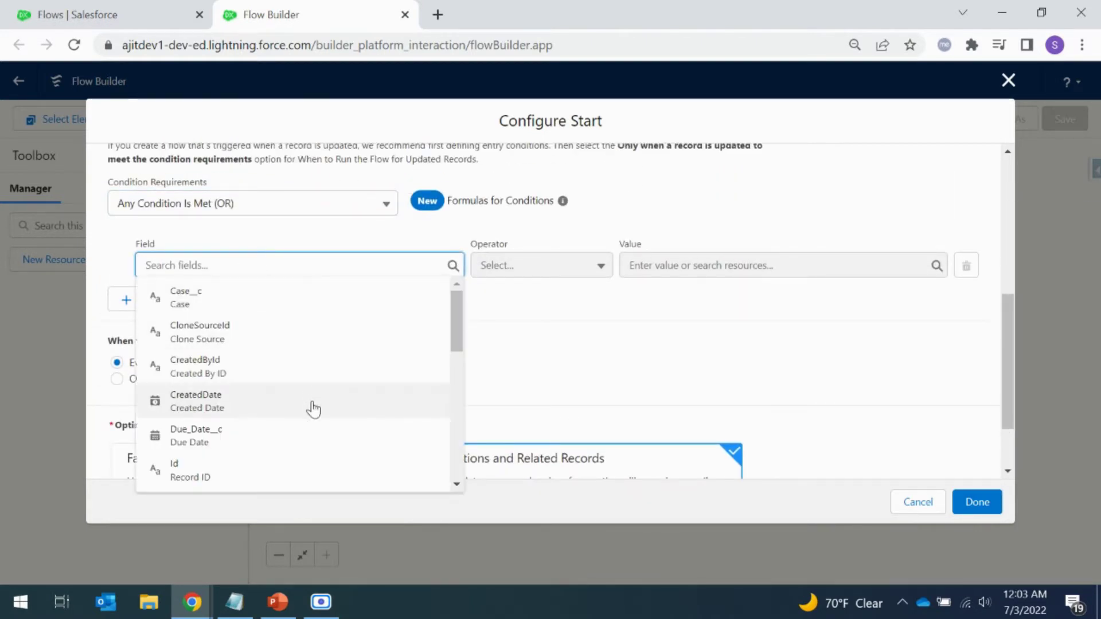
{"action": "scroll", "coordinate": [313, 408], "scroll_direction": "down", "scroll_amount": 2}
{"action": "scroll", "coordinate": [312, 408], "scroll_direction": "down", "scroll_amount": 2}
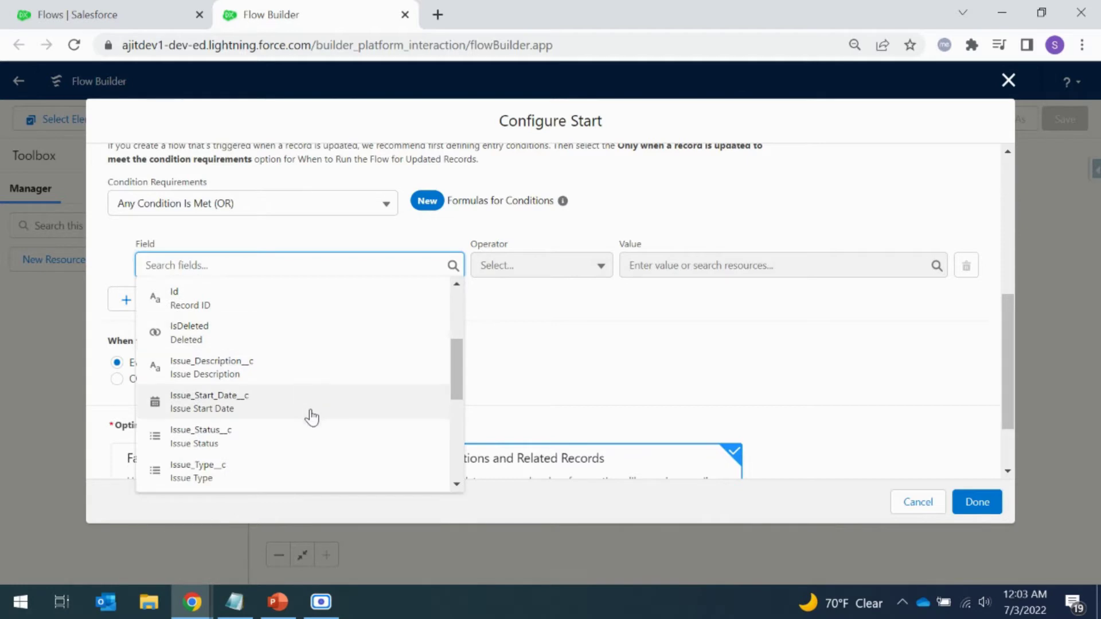
{"action": "left_click", "coordinate": [306, 430]}
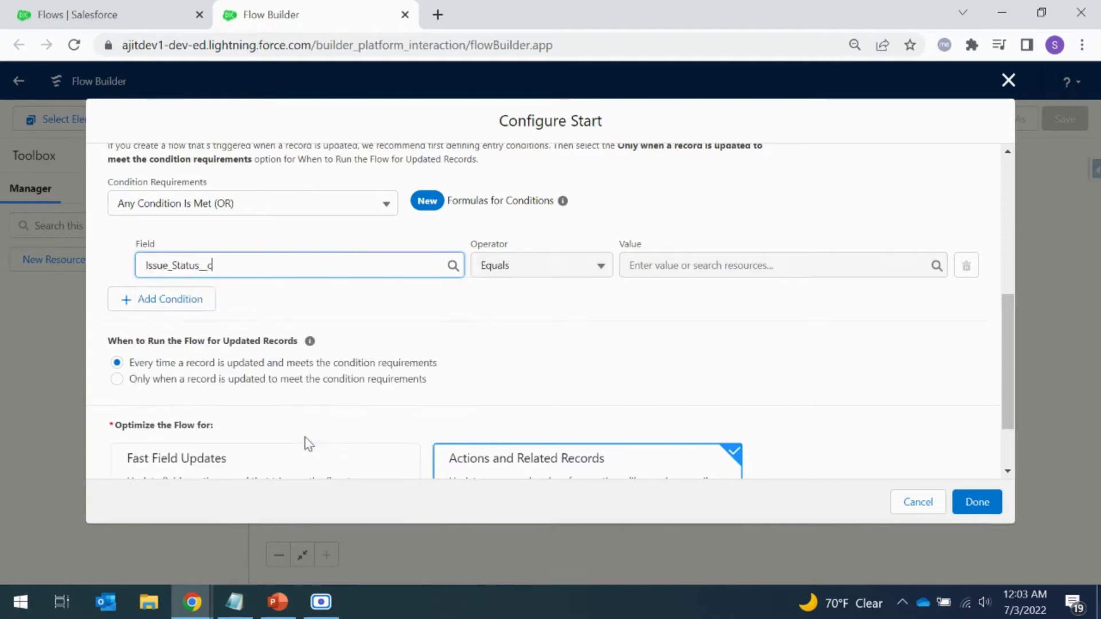
{"action": "left_click", "coordinate": [660, 264]}
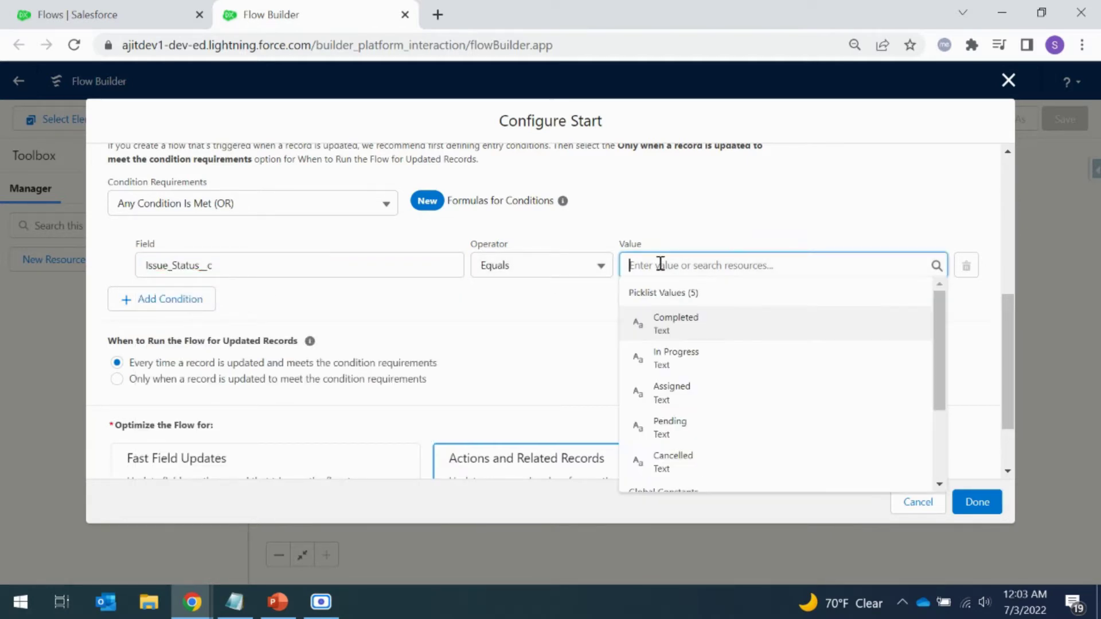
{"action": "scroll", "coordinate": [693, 393], "scroll_direction": "down", "scroll_amount": 2}
{"action": "scroll", "coordinate": [705, 397], "scroll_direction": "up", "scroll_amount": 2}
{"action": "left_click", "coordinate": [705, 397]}
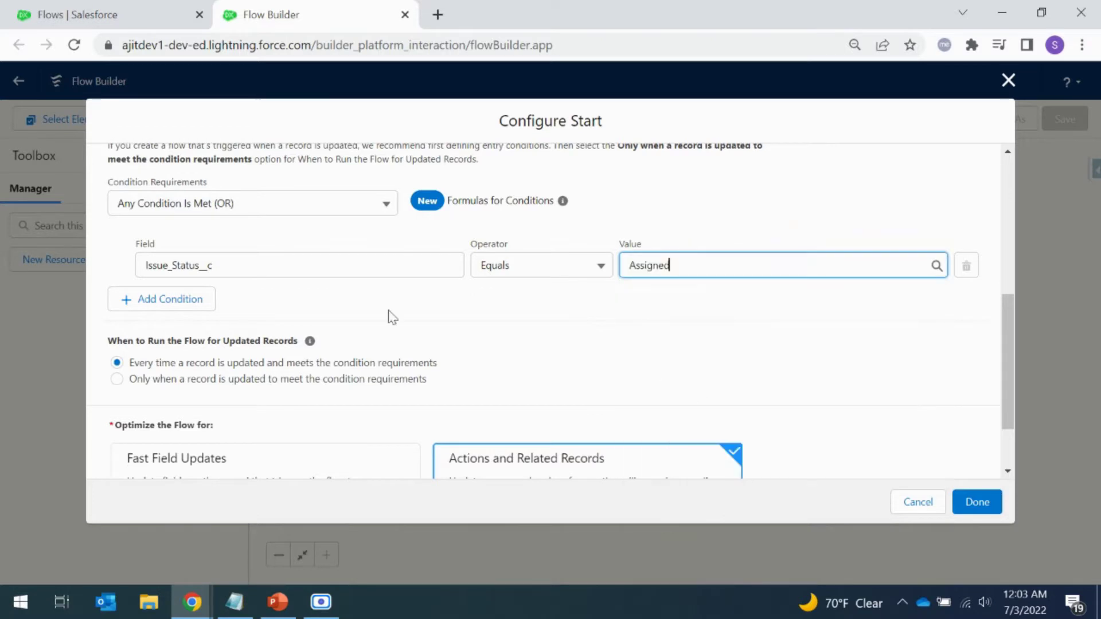
Add a second condition: Issue_Status__c equals In Progress
{"action": "left_click", "coordinate": [172, 303]}
{"action": "left_click", "coordinate": [243, 315]}
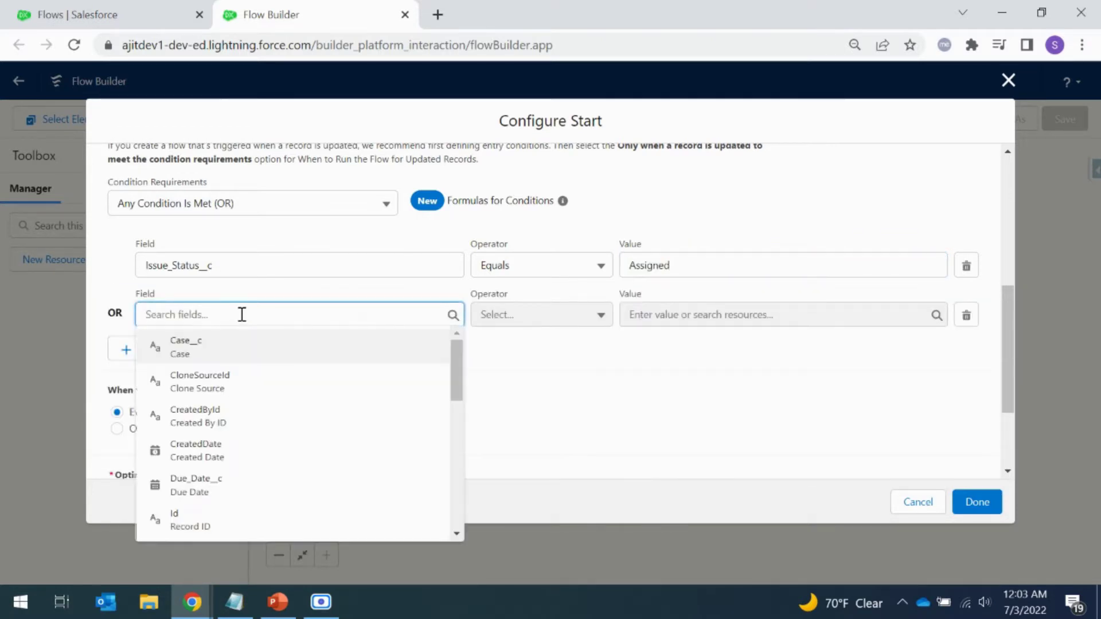
{"action": "scroll", "coordinate": [271, 455], "scroll_direction": "down", "scroll_amount": 5}
{"action": "scroll", "coordinate": [274, 455], "scroll_direction": "up", "scroll_amount": 2}
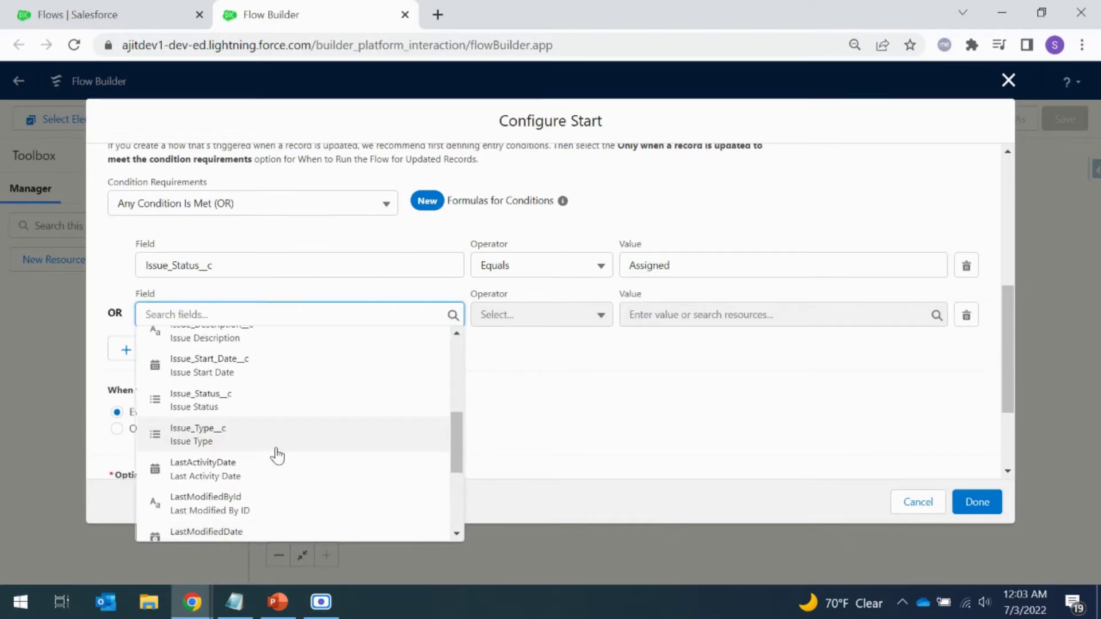
{"action": "left_click", "coordinate": [270, 410]}
{"action": "left_click", "coordinate": [701, 315]}
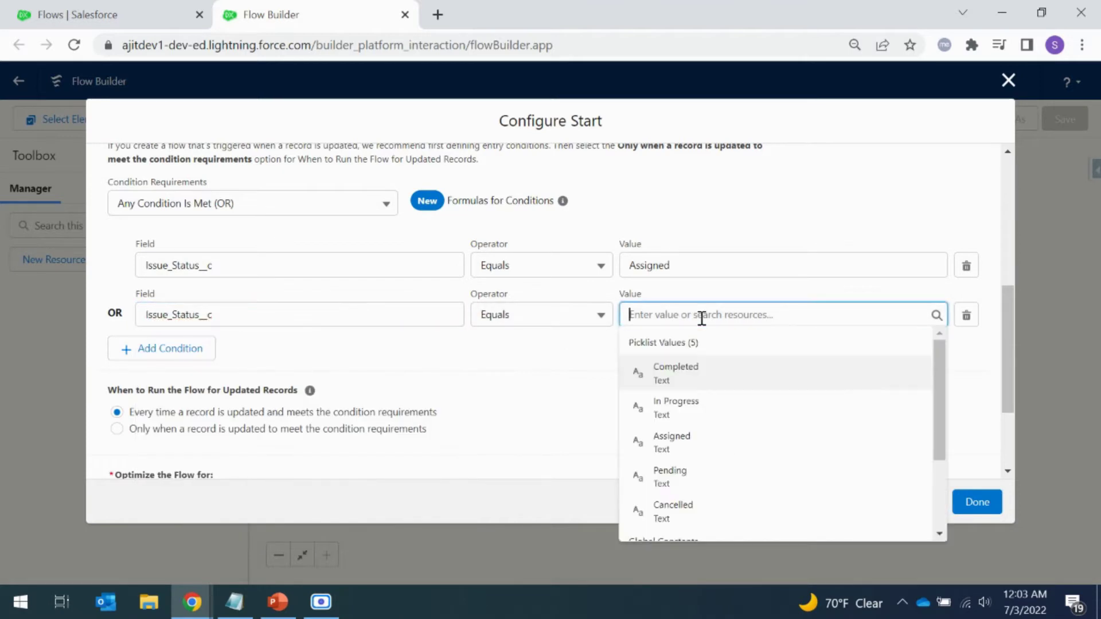
{"action": "left_click", "coordinate": [703, 409]}
Add a third condition: Issue_Status__c equals Pending
{"action": "left_click", "coordinate": [202, 349]}
{"action": "left_click", "coordinate": [216, 367]}
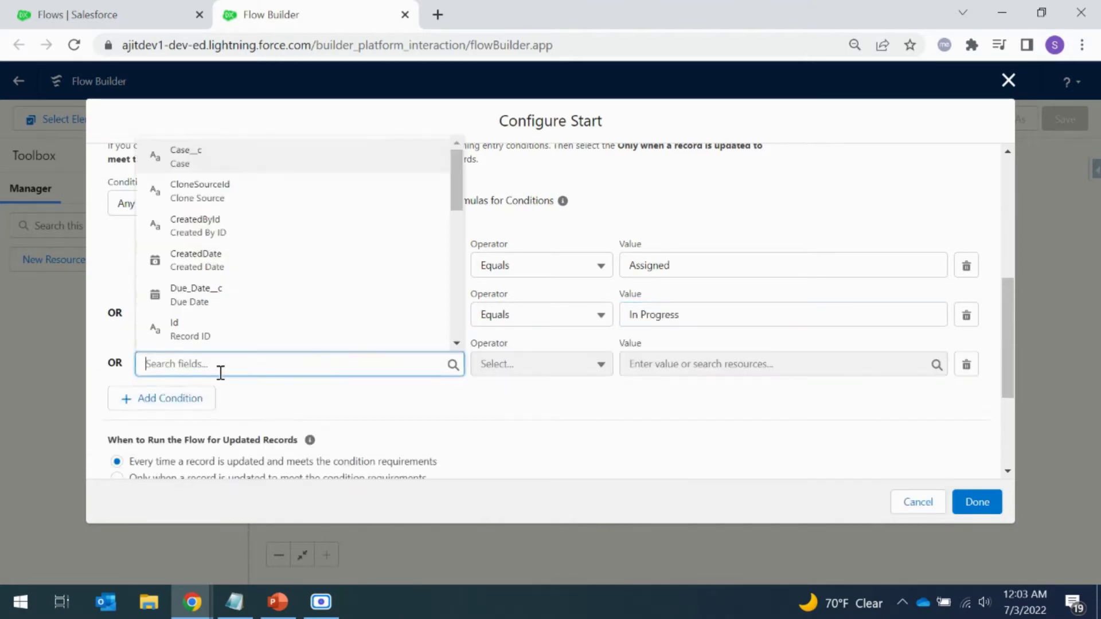
{"action": "scroll", "coordinate": [225, 321], "scroll_direction": "down", "scroll_amount": 2}
{"action": "scroll", "coordinate": [225, 321], "scroll_direction": "down", "scroll_amount": 2}
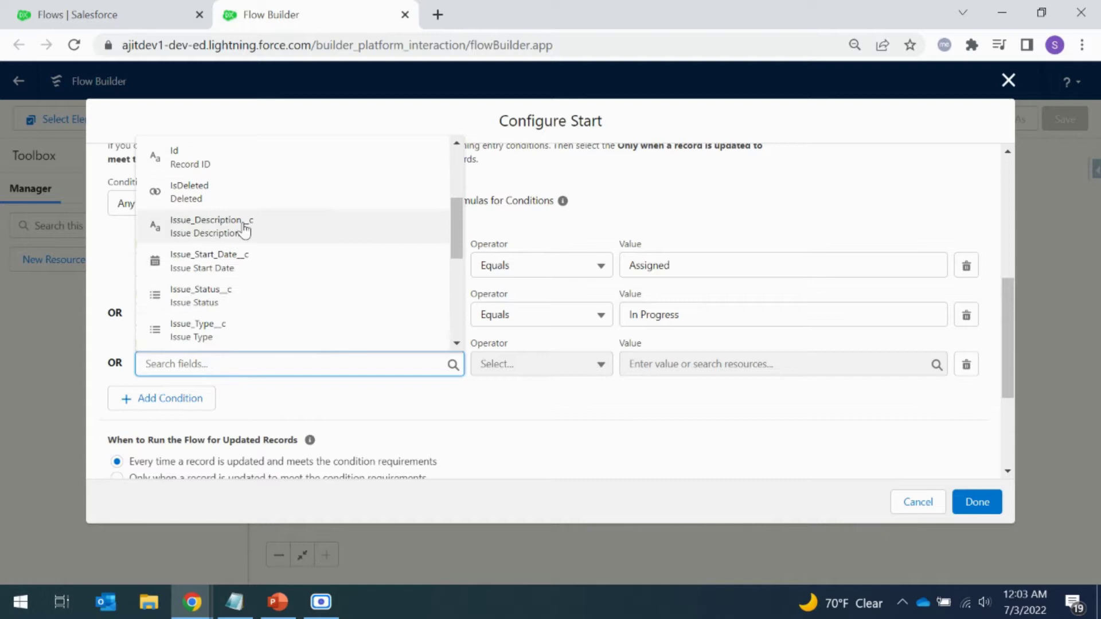
{"action": "left_click", "coordinate": [238, 293]}
{"action": "left_click", "coordinate": [668, 371]}
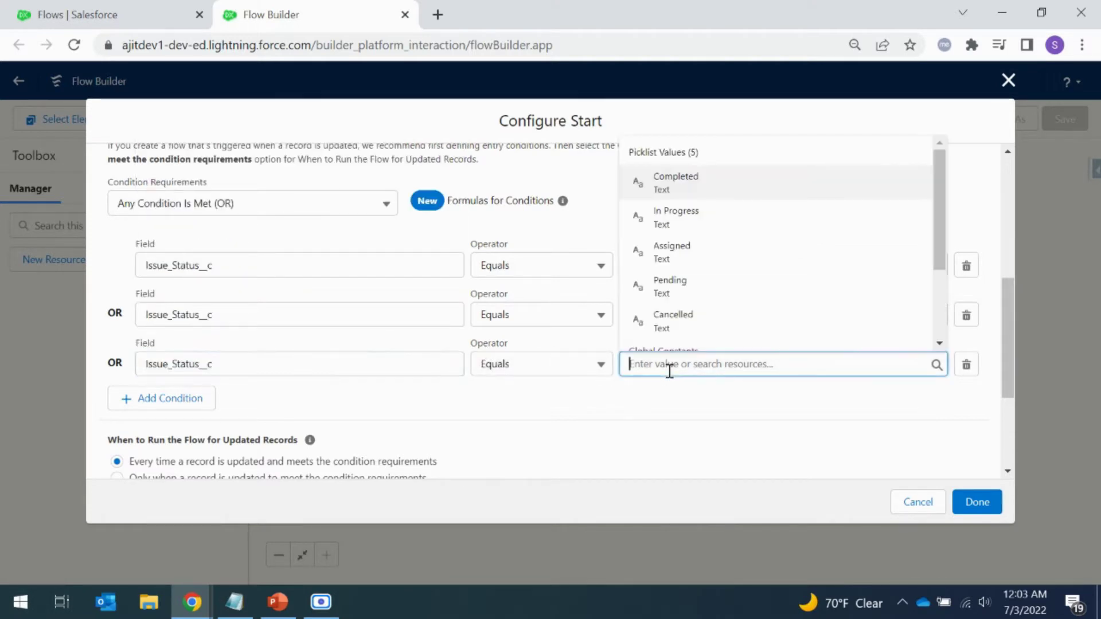
{"action": "left_click", "coordinate": [676, 289]}
{"action": "left_click", "coordinate": [638, 399]}
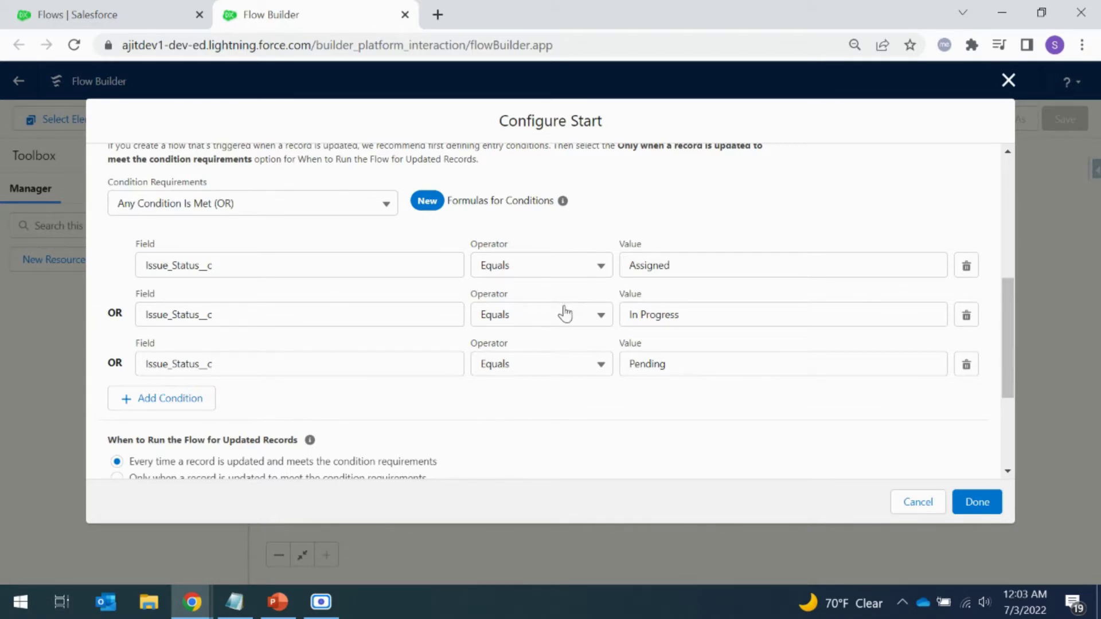
Confirm the Issue start settings, then add a scheduled path from the Start element
{"action": "left_click", "coordinate": [976, 504]}
{"action": "scroll", "coordinate": [921, 359], "scroll_direction": "down", "scroll_amount": 3}
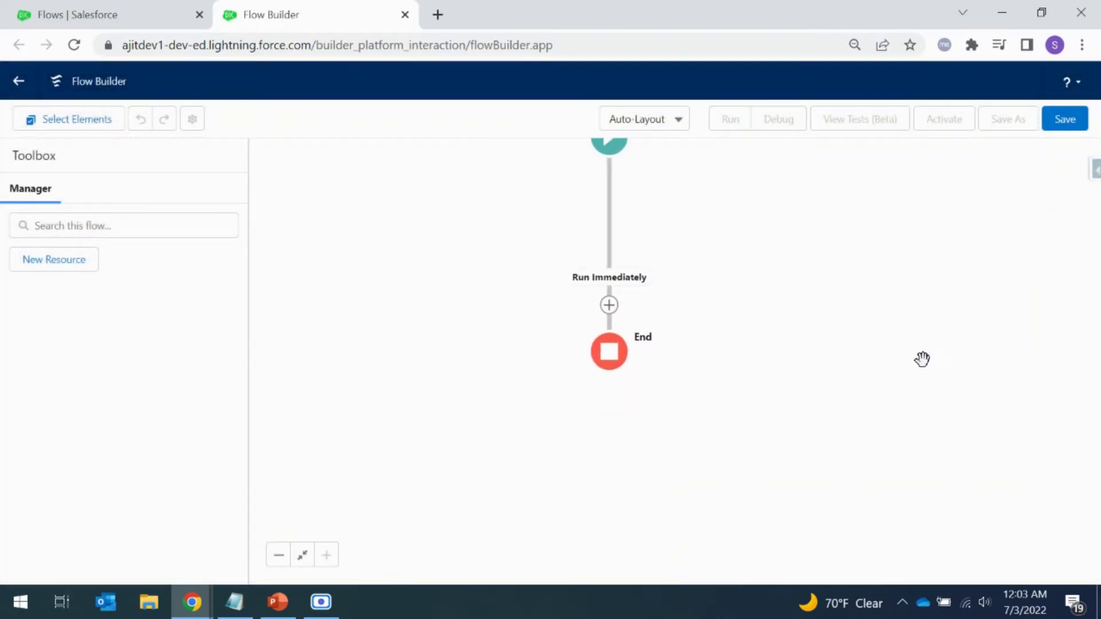
{"action": "left_click_drag", "start_coordinate": [821, 252], "coordinate": [813, 381]}
{"action": "left_click", "coordinate": [605, 270]}
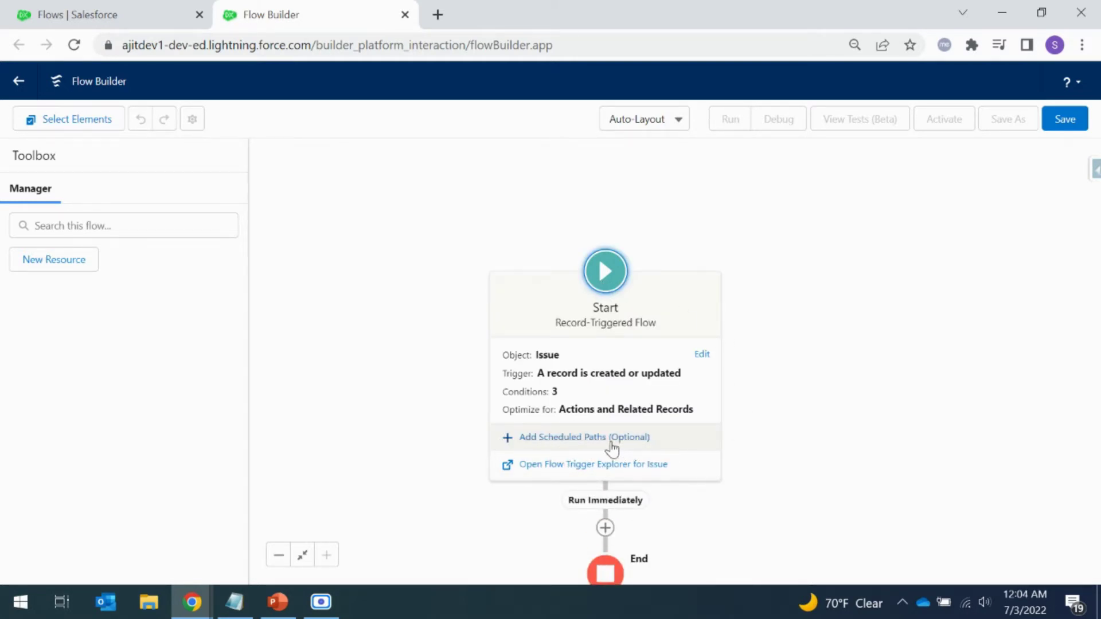
{"action": "left_click", "coordinate": [591, 442]}
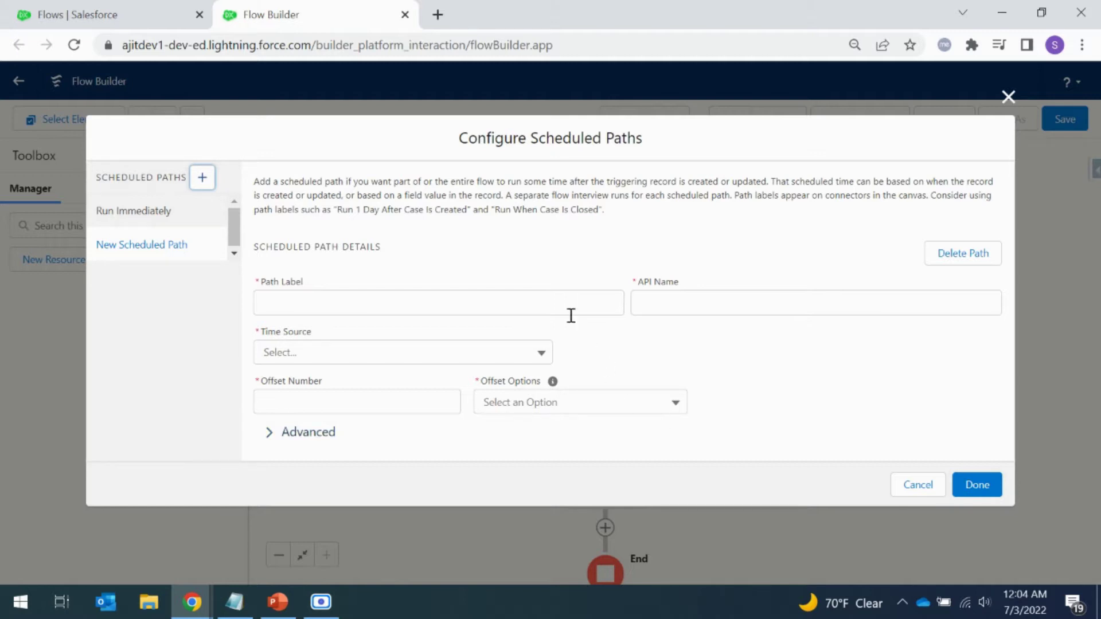
Label the new scheduled path 'Two days before due date'
{"action": "left_click", "coordinate": [561, 297]}
{"action": "type", "text": "Tw"}
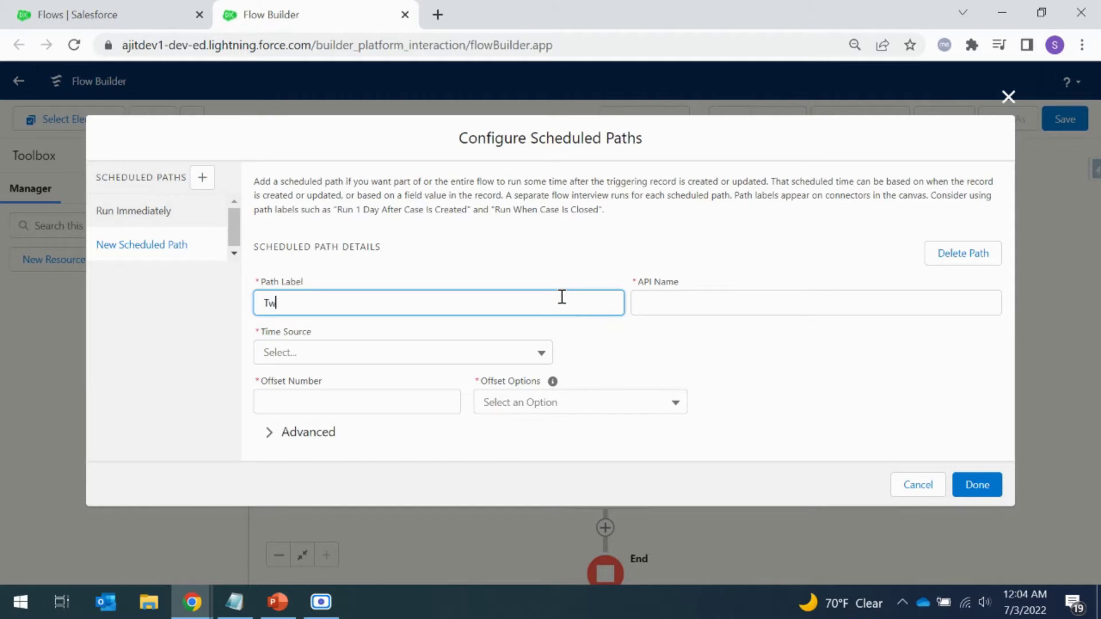
{"action": "type", "text": "o days before duew date"}
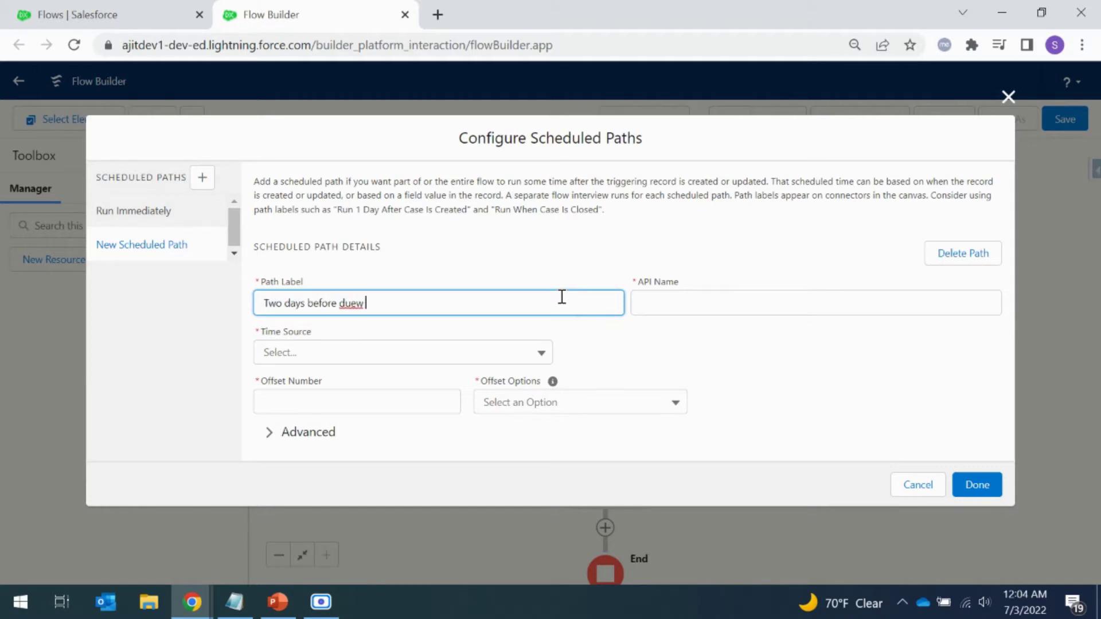
{"action": "left_click", "coordinate": [363, 303]}
{"action": "key", "text": "BackSpace"}
{"action": "left_click", "coordinate": [659, 364]}
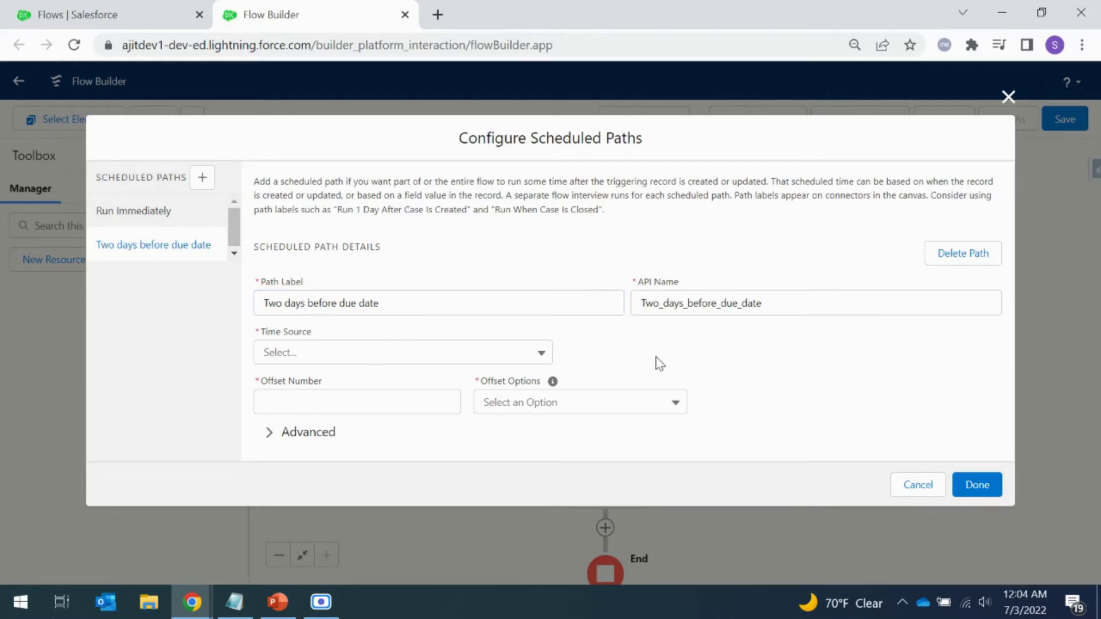
Schedule the path 2 Days Before the Issue's Due Date and save it
{"action": "left_click", "coordinate": [337, 350]}
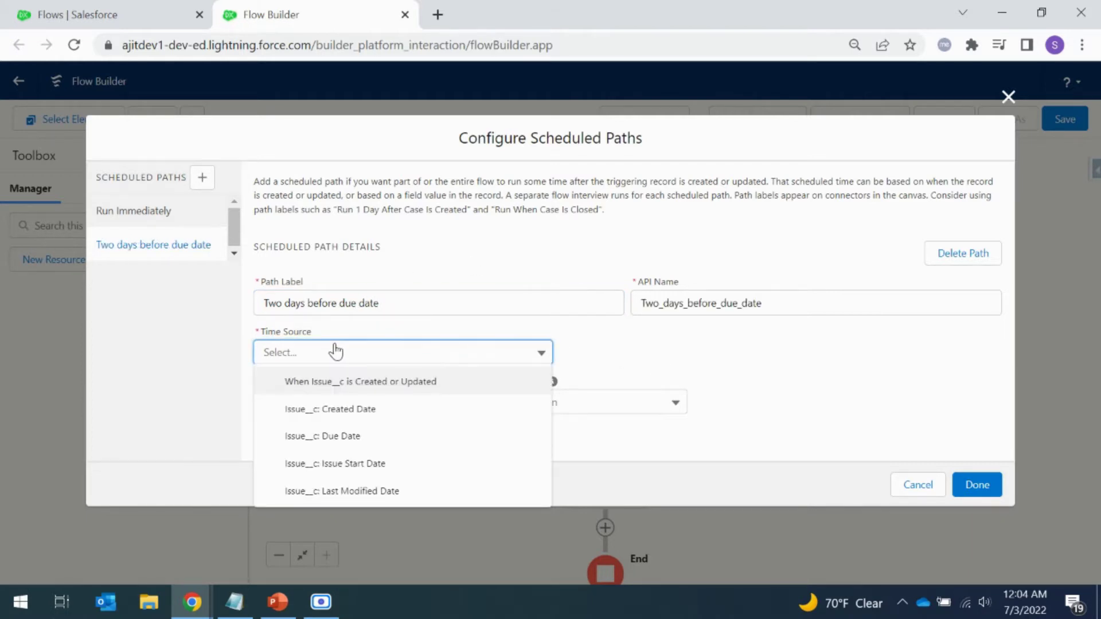
{"action": "left_click", "coordinate": [357, 444]}
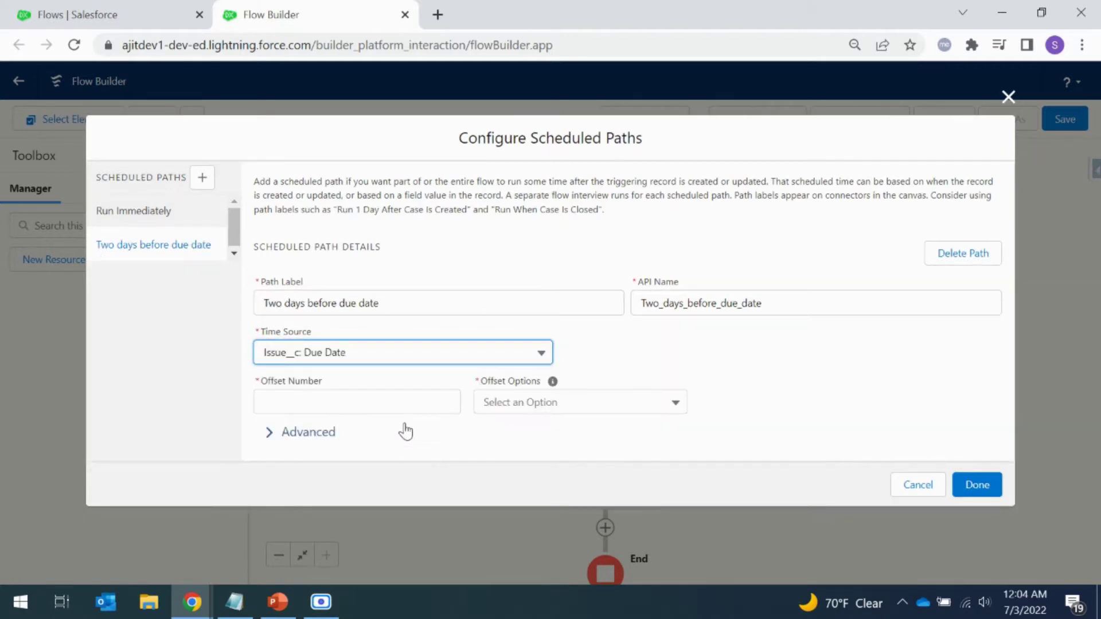
{"action": "left_click", "coordinate": [371, 408]}
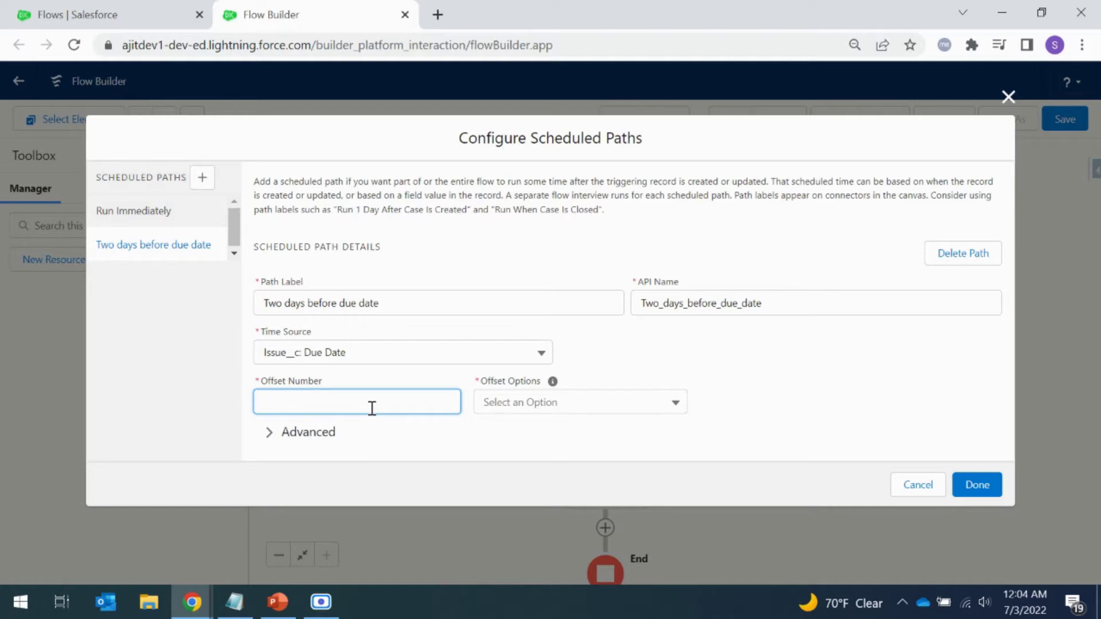
{"action": "left_click", "coordinate": [511, 401]}
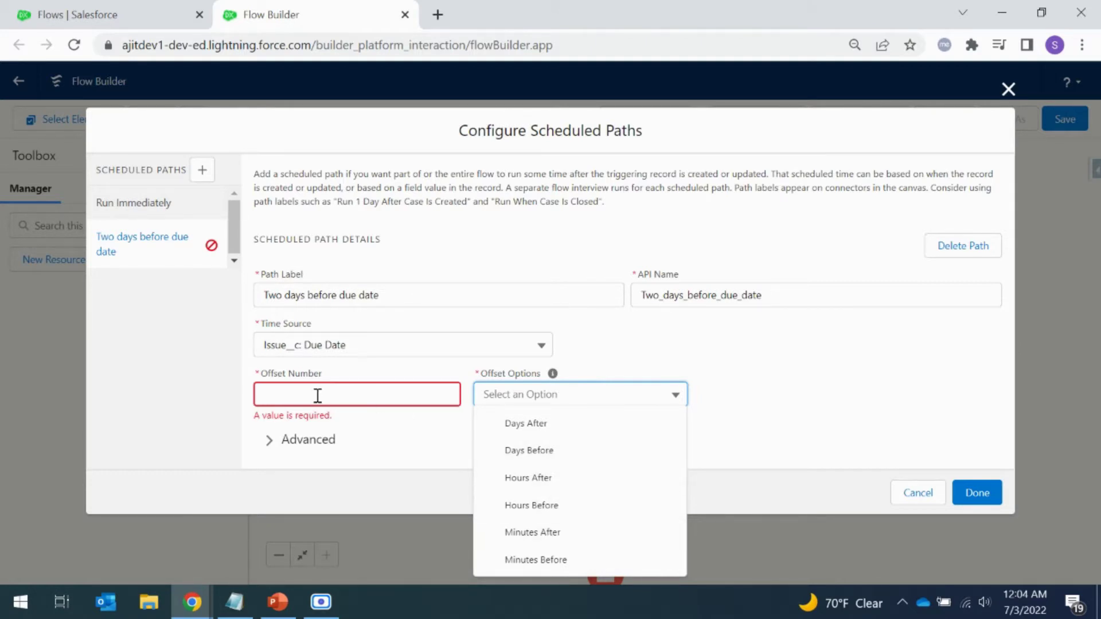
{"action": "left_click", "coordinate": [555, 457]}
{"action": "left_click", "coordinate": [346, 388]}
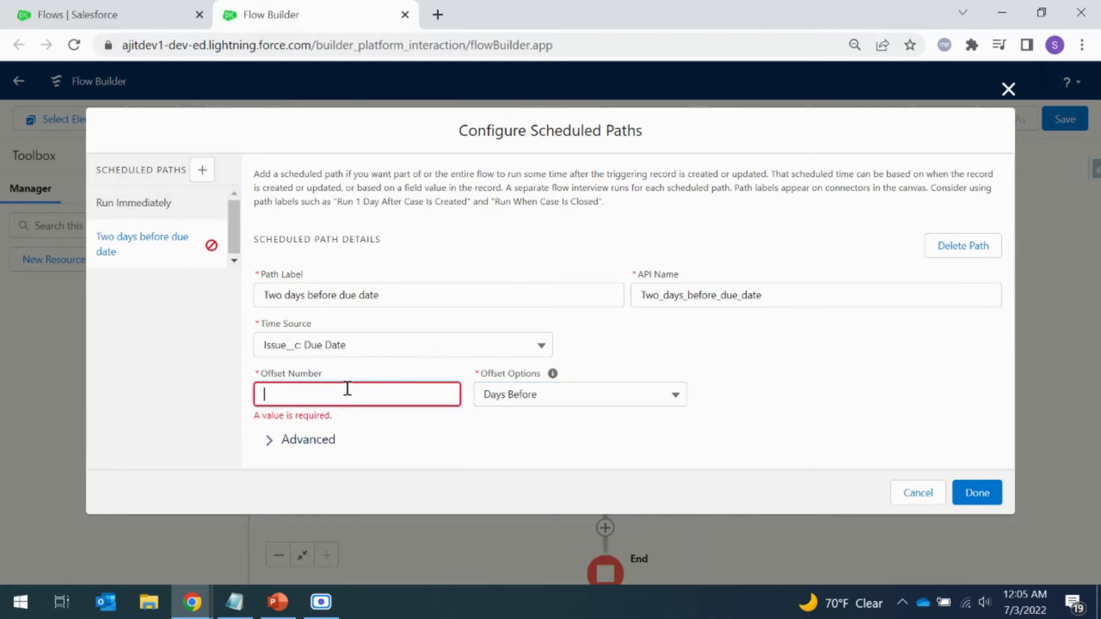
{"action": "type", "text": "2"}
{"action": "left_click", "coordinate": [839, 398]}
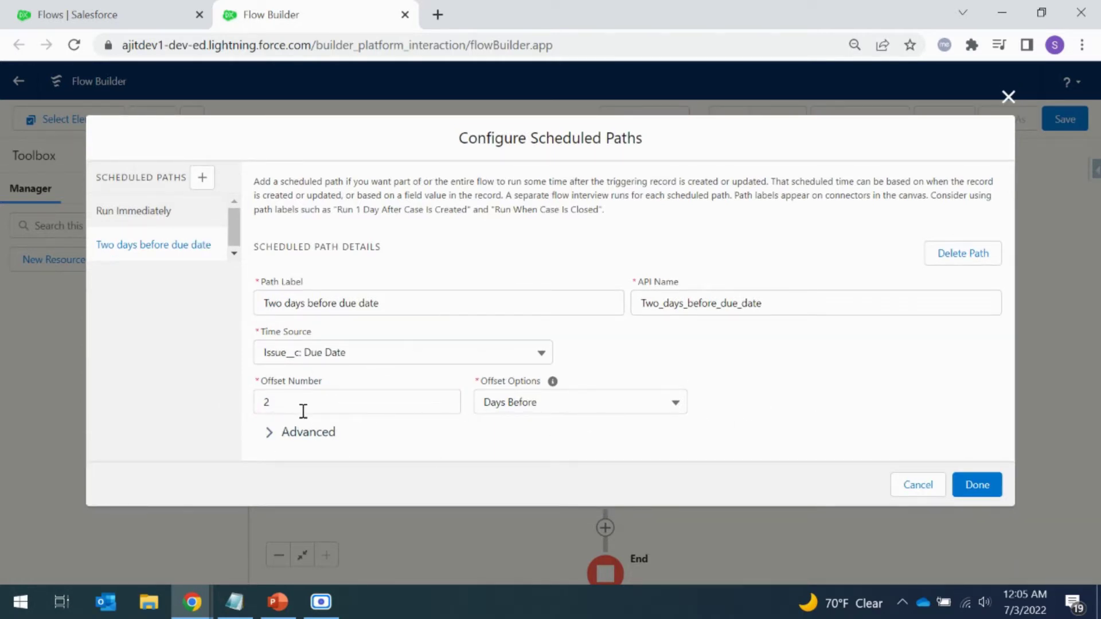
{"action": "left_click", "coordinate": [976, 486]}
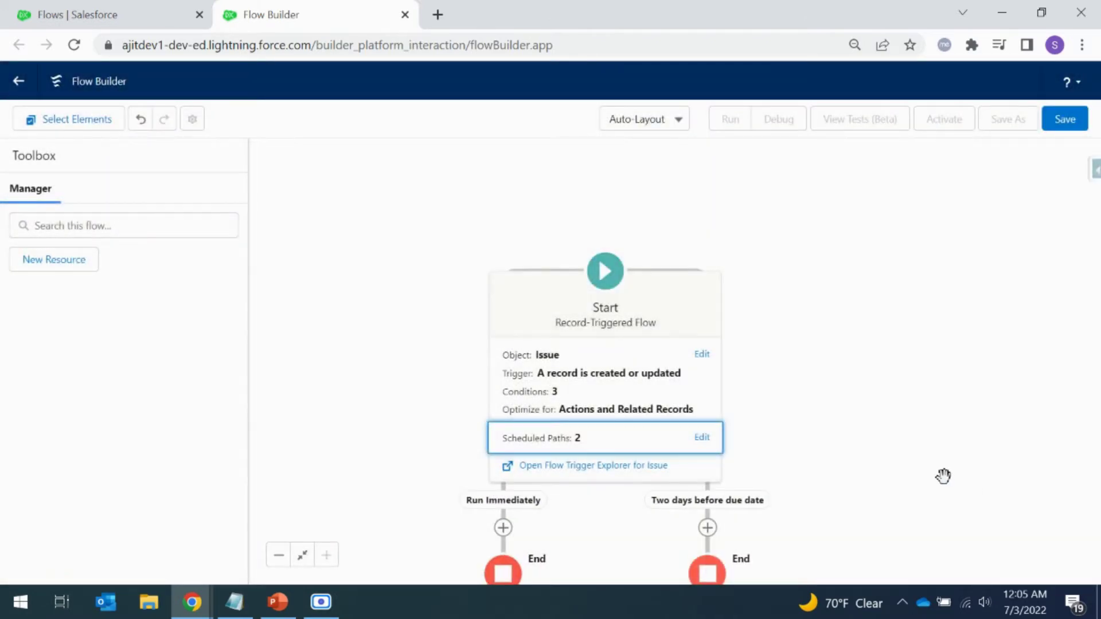
{"action": "left_click_drag", "start_coordinate": [943, 476], "coordinate": [863, 350]}
{"action": "left_click", "coordinate": [863, 349]}
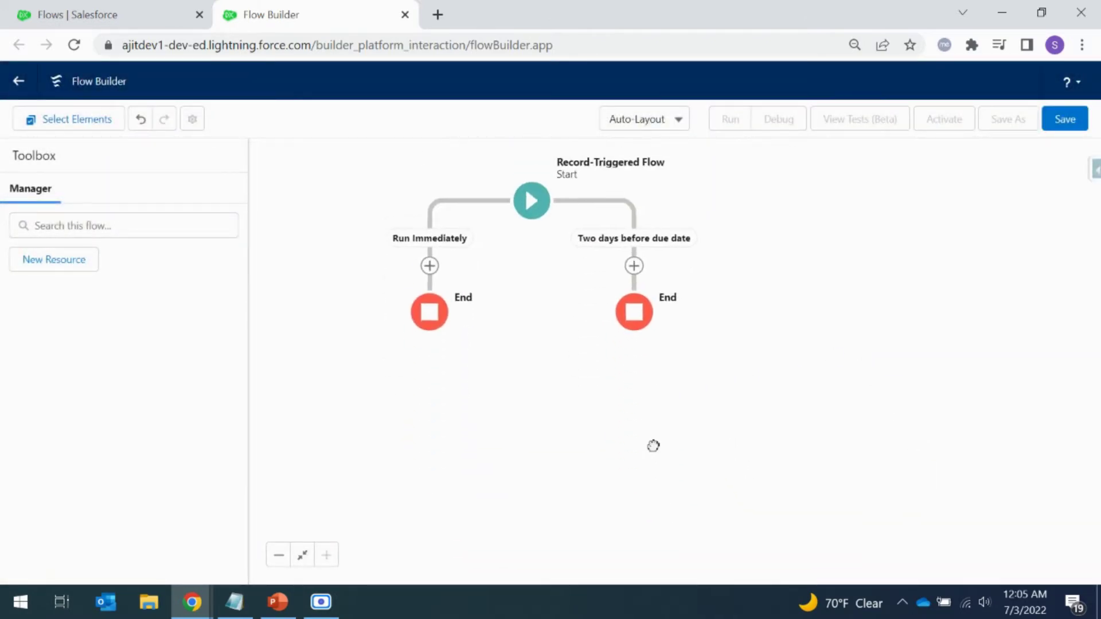
{"action": "left_click", "coordinate": [533, 222]}
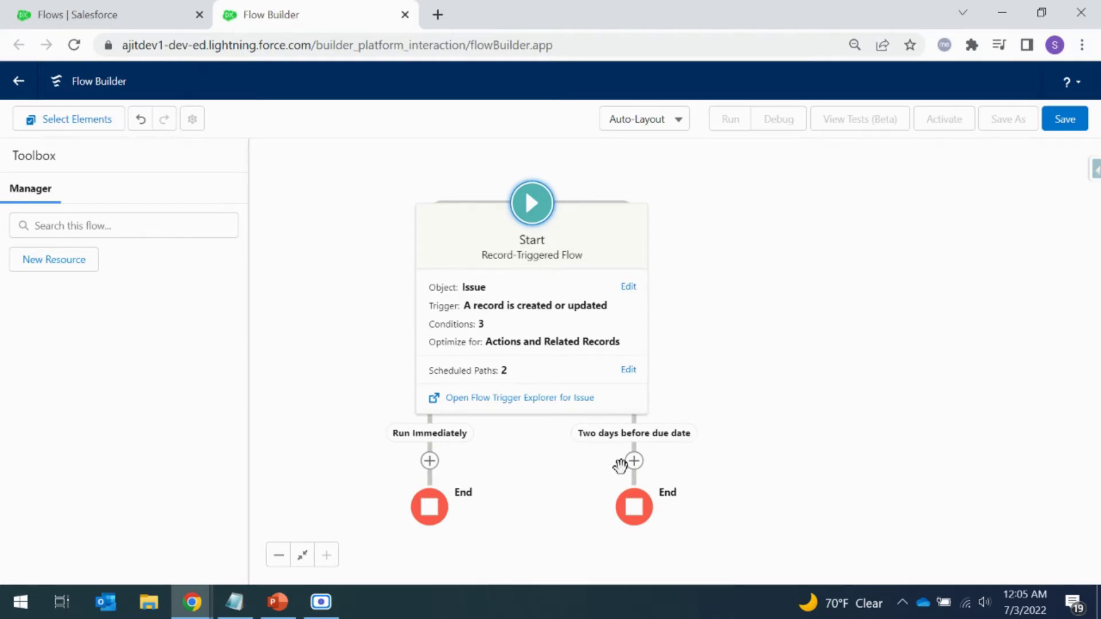
{"action": "scroll", "coordinate": [835, 398], "scroll_direction": "down", "scroll_amount": 3}
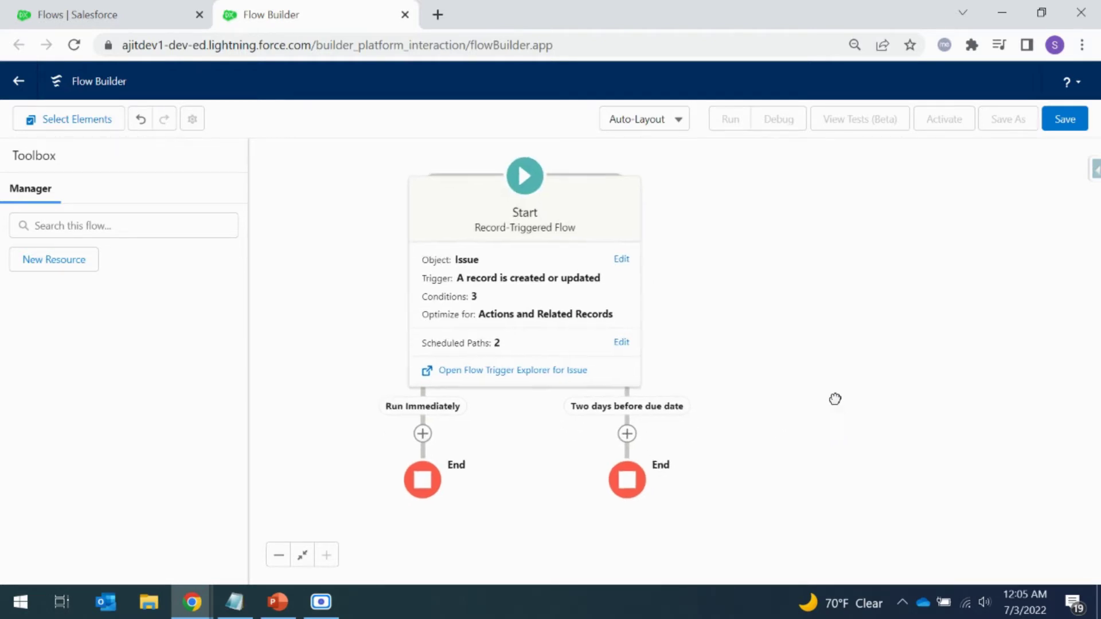
{"action": "scroll", "coordinate": [681, 361], "scroll_direction": "up", "scroll_amount": 1}
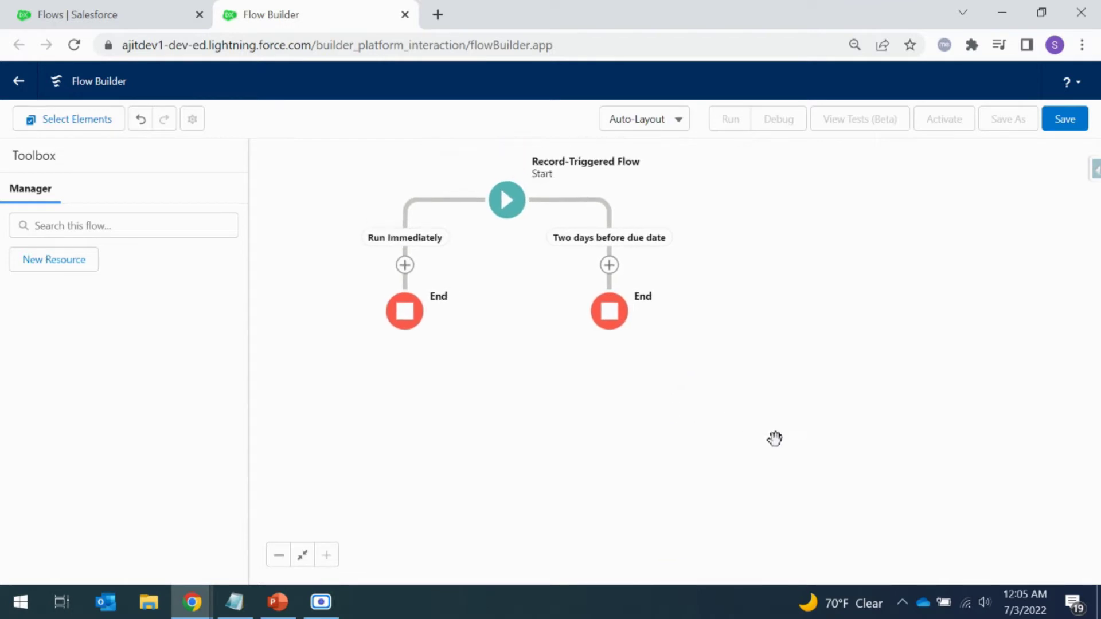
Add an Action element to the Two days before due date branch
{"action": "left_click", "coordinate": [609, 265]}
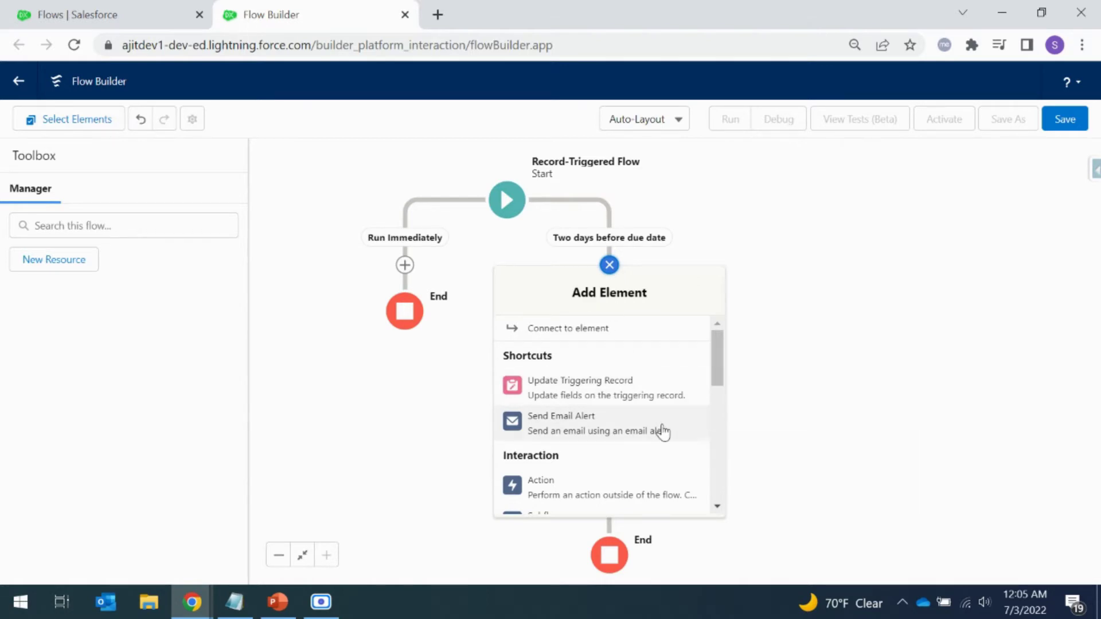
{"action": "scroll", "coordinate": [662, 431], "scroll_direction": "down", "scroll_amount": 2}
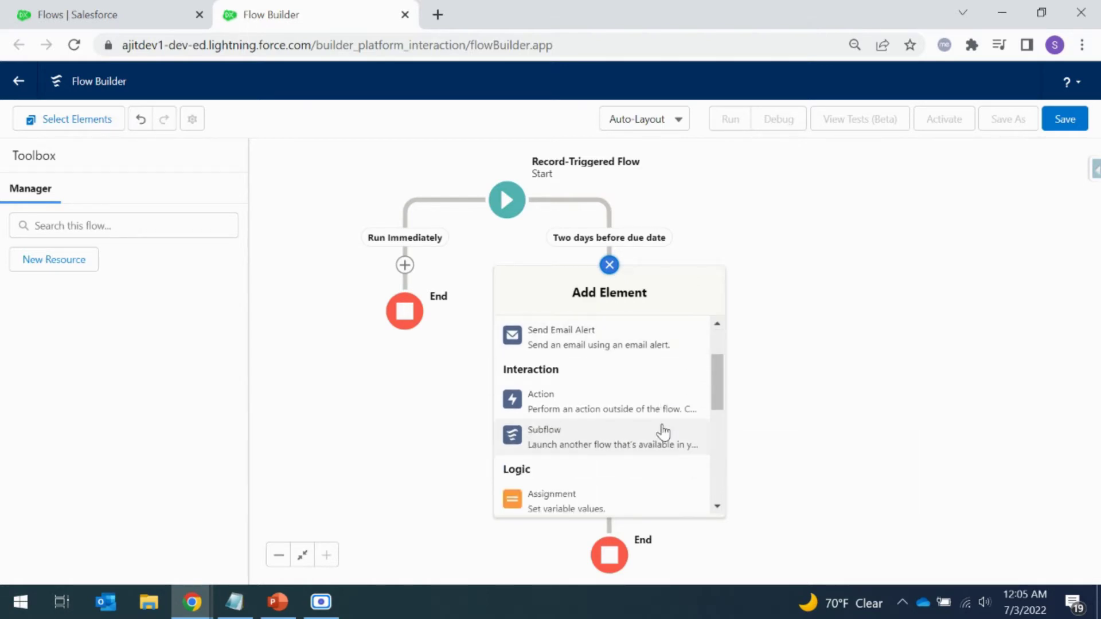
{"action": "left_click", "coordinate": [649, 408]}
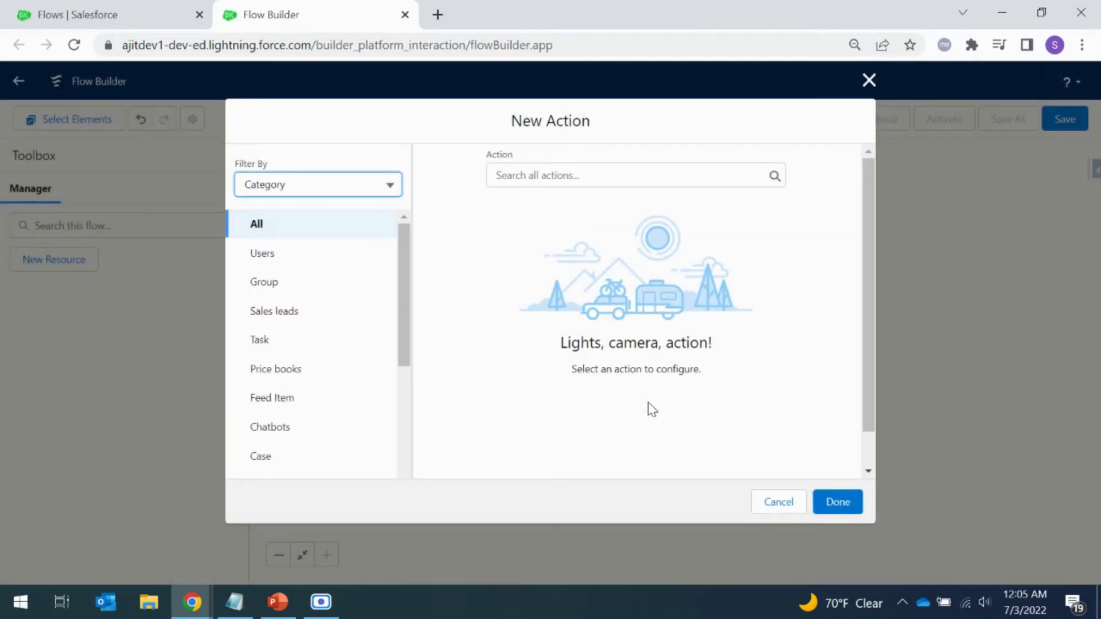
Search actions for 'ema' and choose Send Email
{"action": "left_click", "coordinate": [561, 177]}
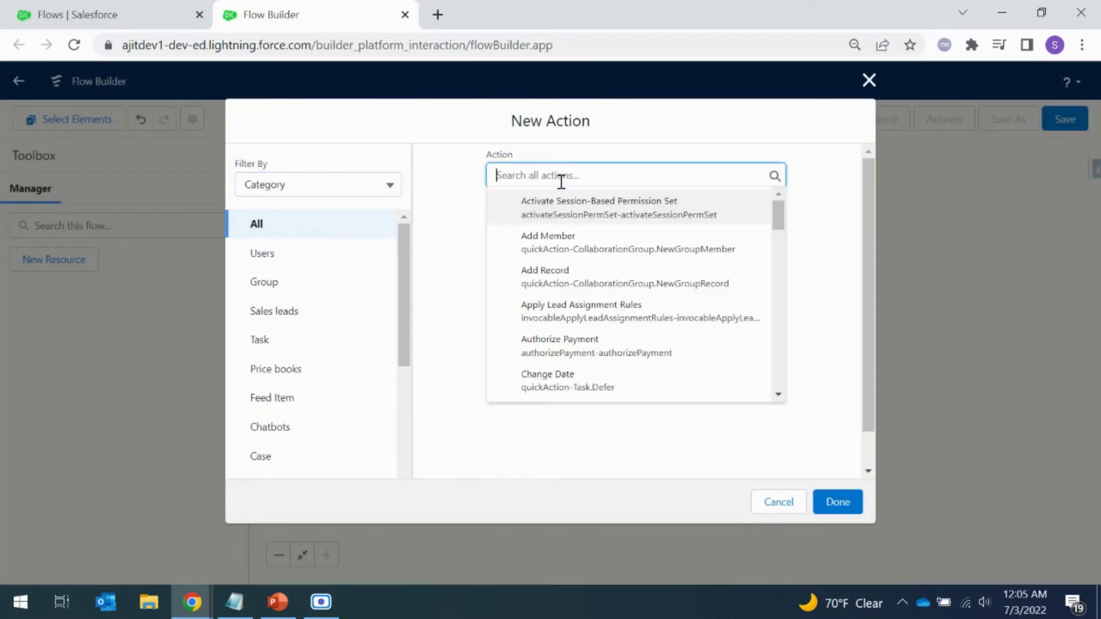
{"action": "type", "text": "ema"}
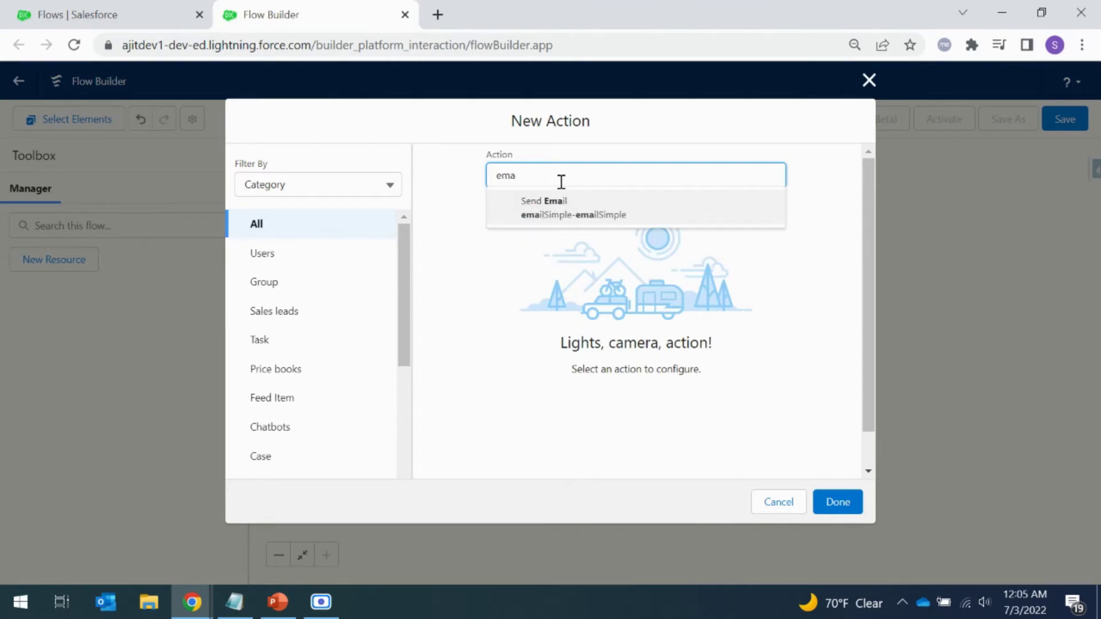
{"action": "left_click", "coordinate": [561, 215]}
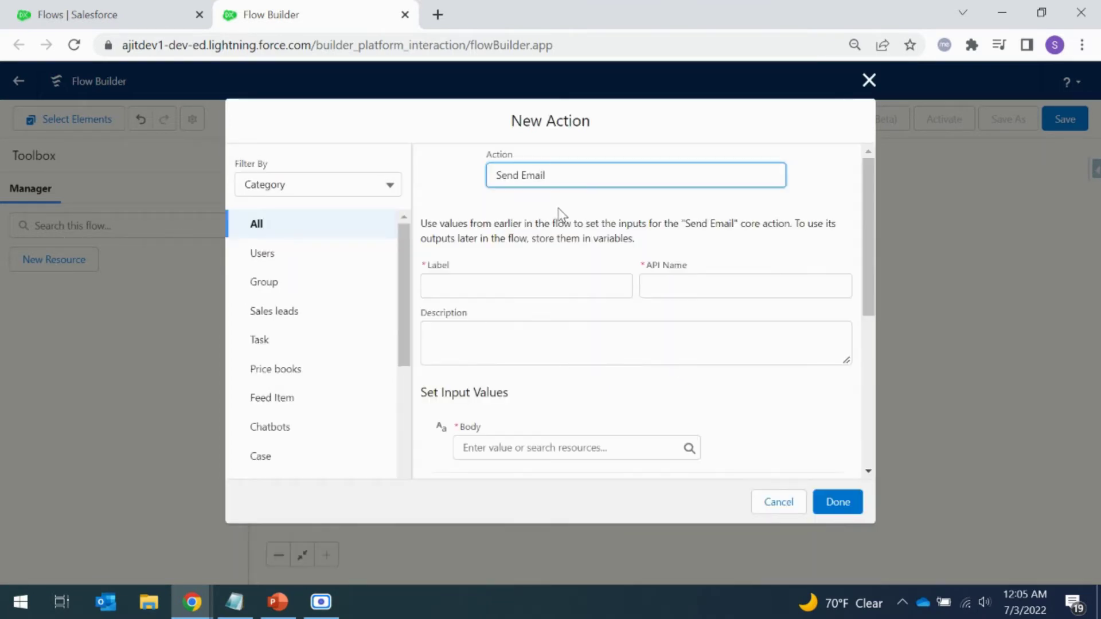
Label the action 'Send email' and select its Body input
{"action": "left_click", "coordinate": [539, 291]}
{"action": "type", "text": "Send email"}
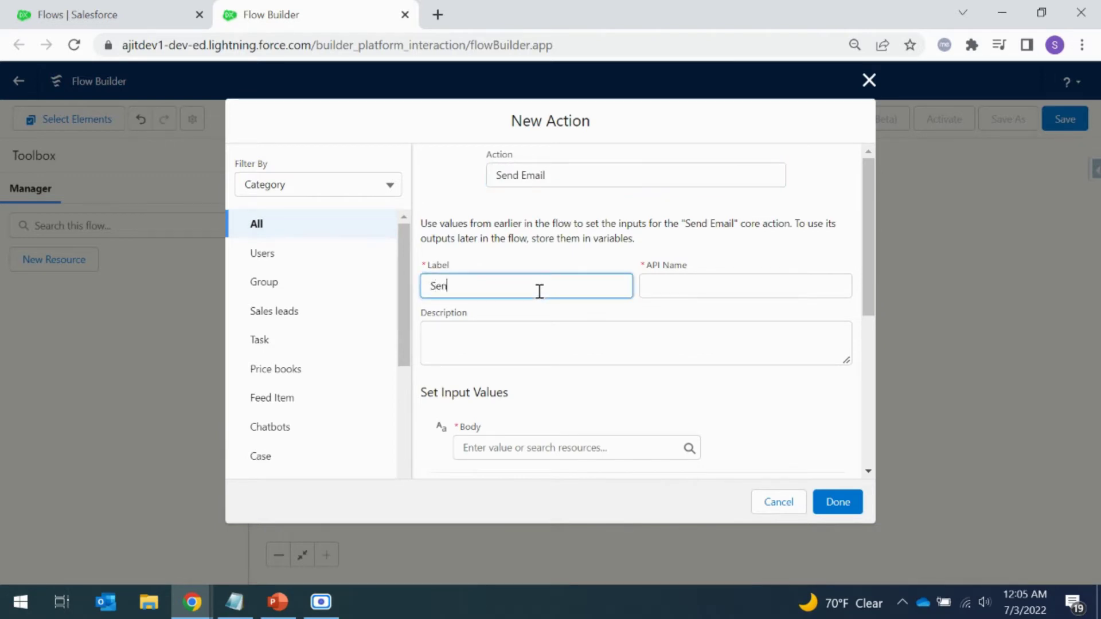
{"action": "left_click", "coordinate": [623, 344]}
{"action": "scroll", "coordinate": [624, 344], "scroll_direction": "down", "scroll_amount": 3}
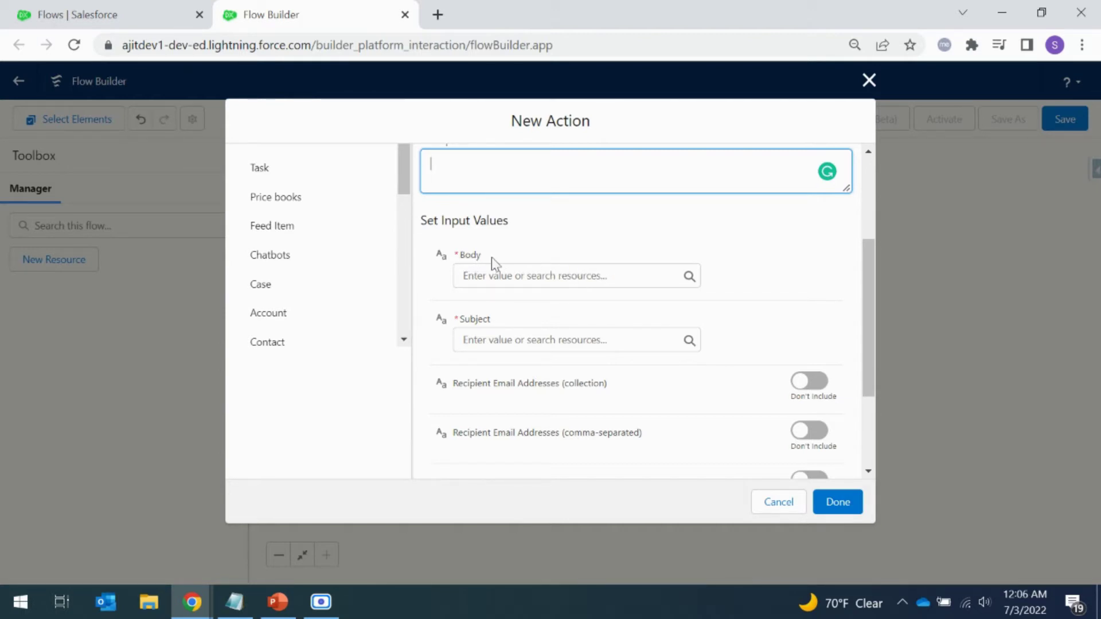
{"action": "left_click", "coordinate": [499, 277]}
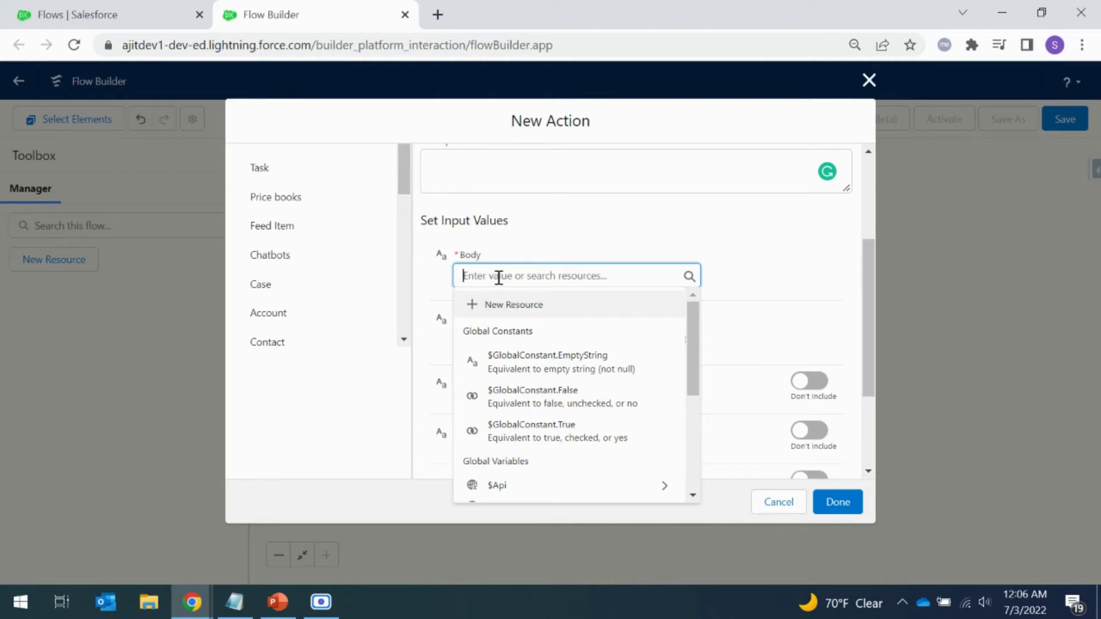
Create a new Text Template resource with API name Email_Body
{"action": "left_click", "coordinate": [497, 309]}
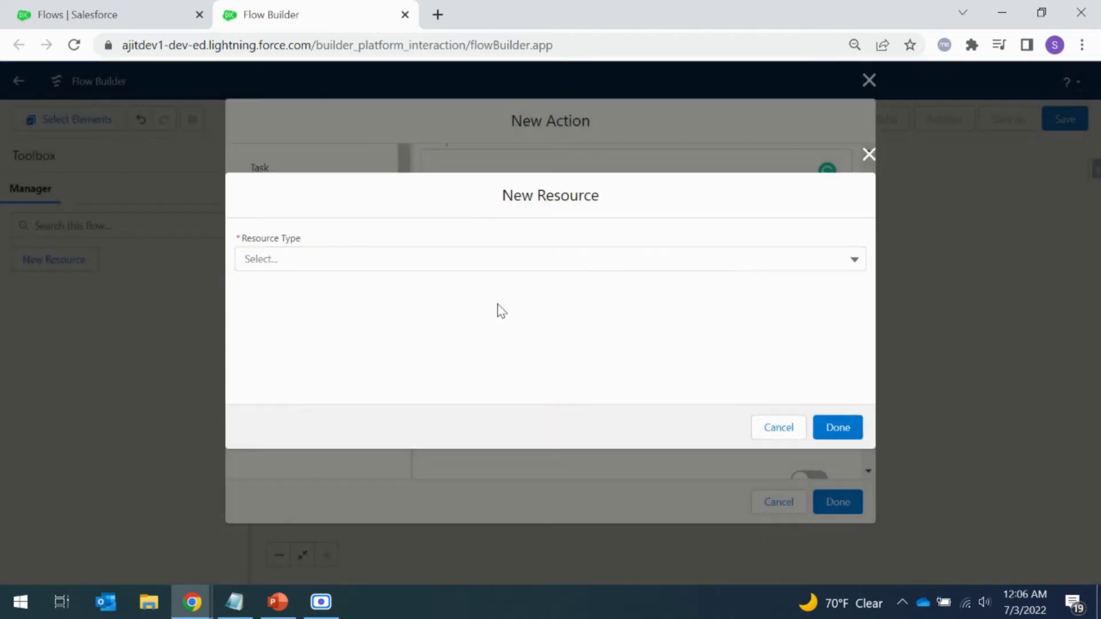
{"action": "left_click", "coordinate": [469, 262]}
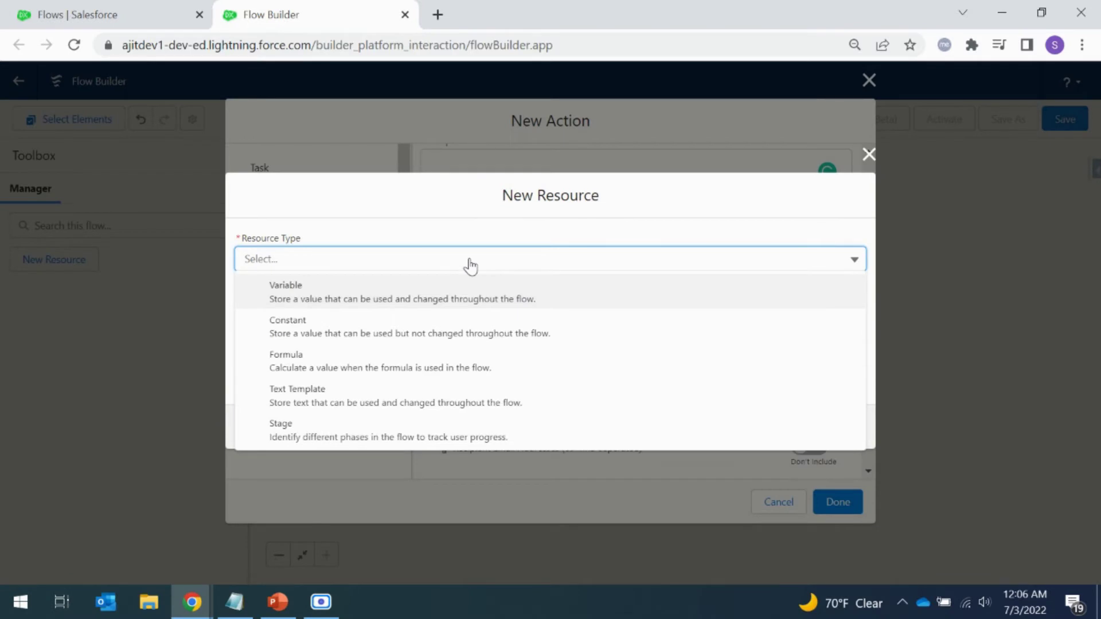
{"action": "left_click", "coordinate": [381, 408]}
{"action": "left_click", "coordinate": [316, 251]}
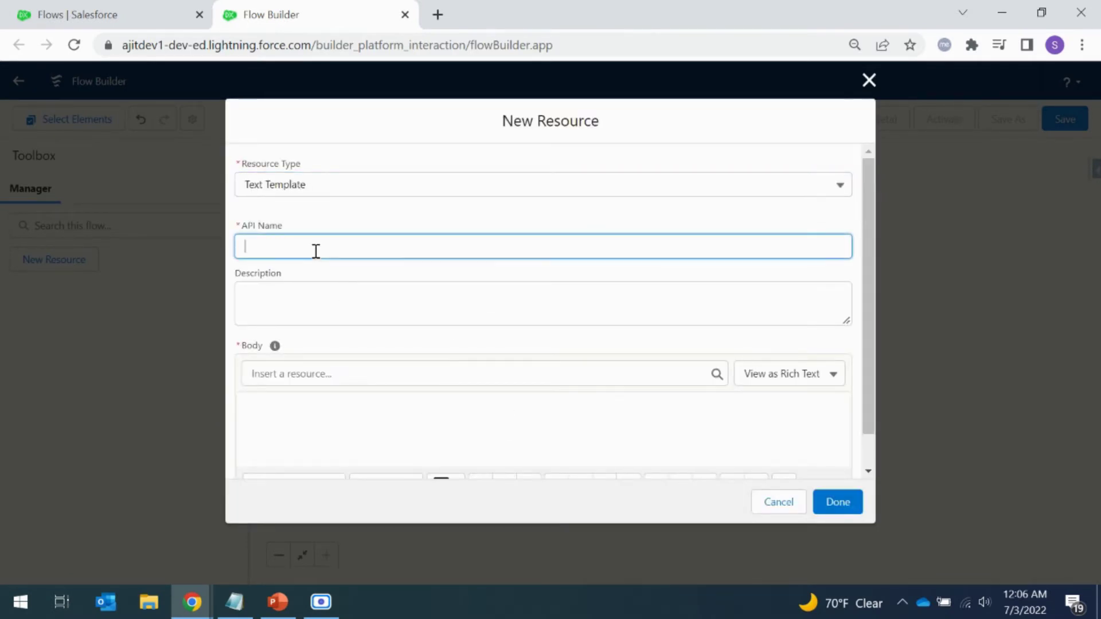
{"action": "type", "text": "Ema"}
{"action": "type", "text": "il_"}
{"action": "type", "text": "Bp"}
{"action": "type", "text": "oday"}
{"action": "key", "text": "BackSpace"}
{"action": "key", "text": "BackSpace"}
{"action": "key", "text": "BackSpace"}
{"action": "type", "text": "ody"}
Write the body greeting 'Hi {!$Record.Owner:User.FirstName}' and start a new line
{"action": "left_click", "coordinate": [359, 427]}
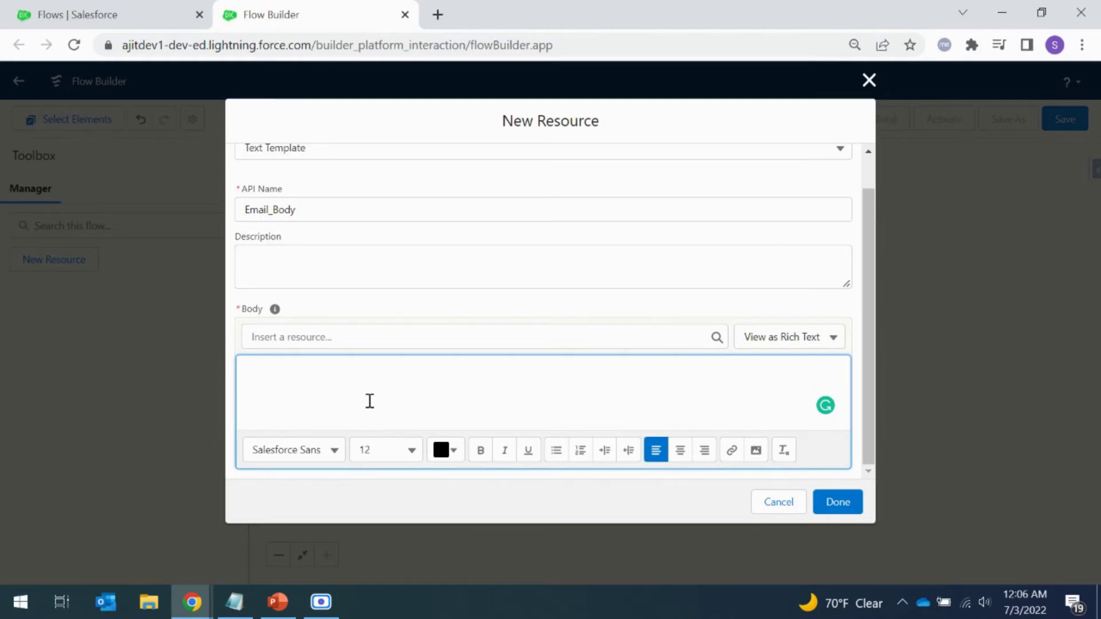
{"action": "type", "text": "Hi"}
{"action": "left_click", "coordinate": [420, 338]}
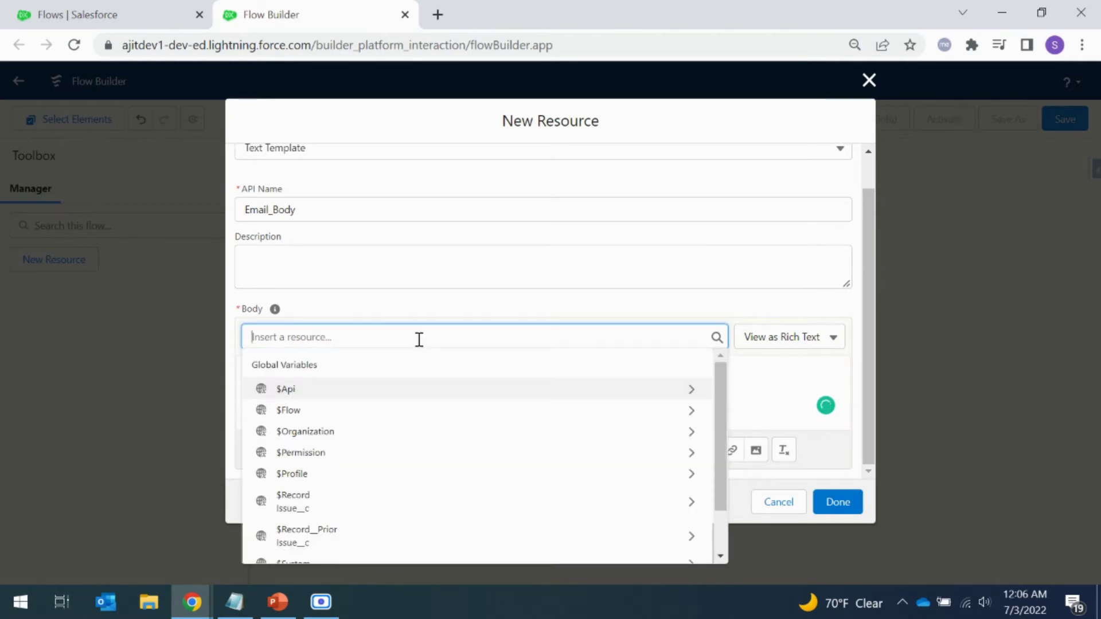
{"action": "left_click", "coordinate": [433, 501]}
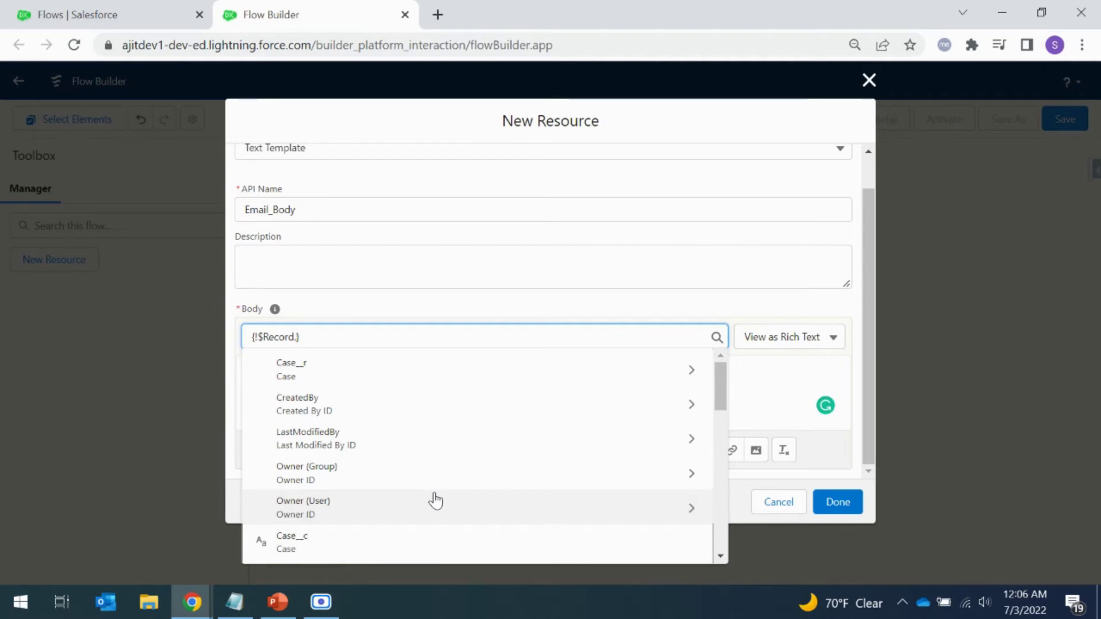
{"action": "type", "text": "owne"}
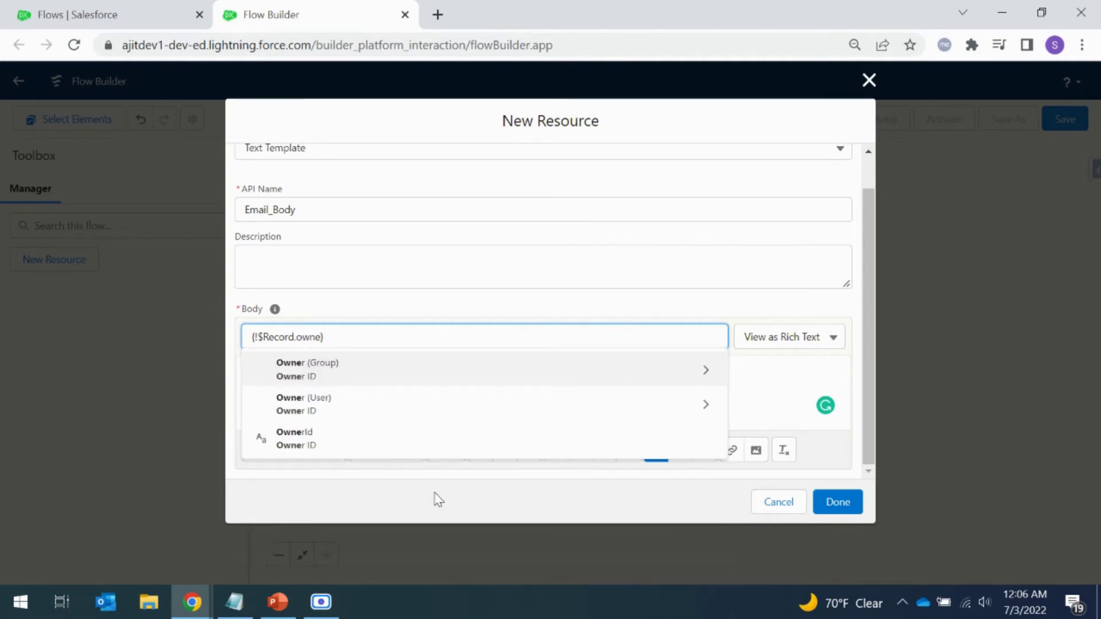
{"action": "left_click", "coordinate": [385, 399]}
{"action": "type", "text": "name"}
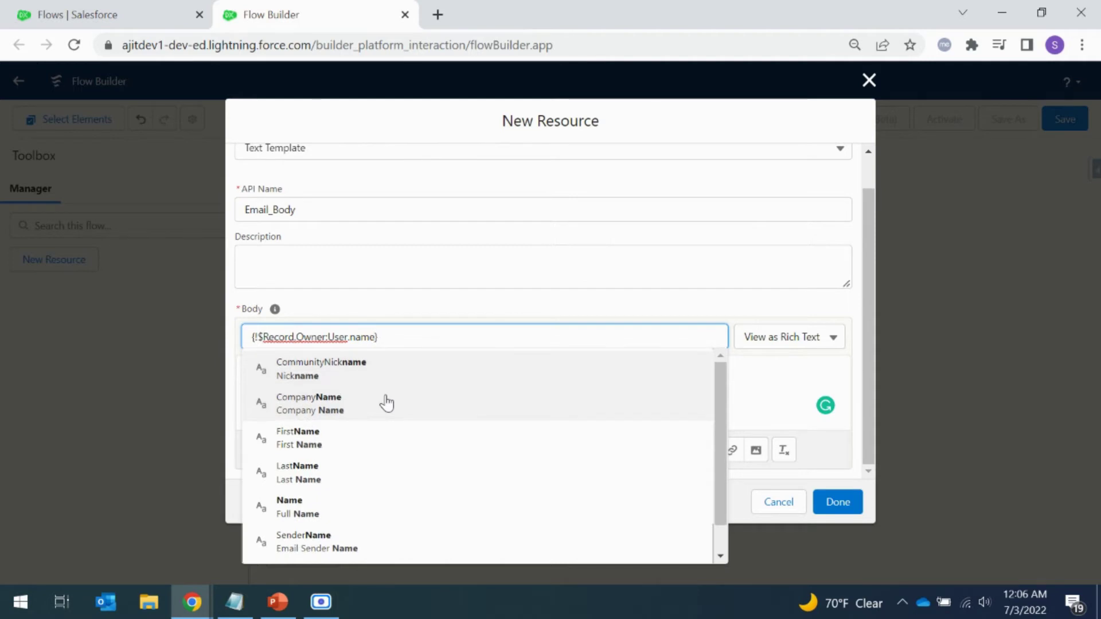
{"action": "left_click", "coordinate": [381, 434]}
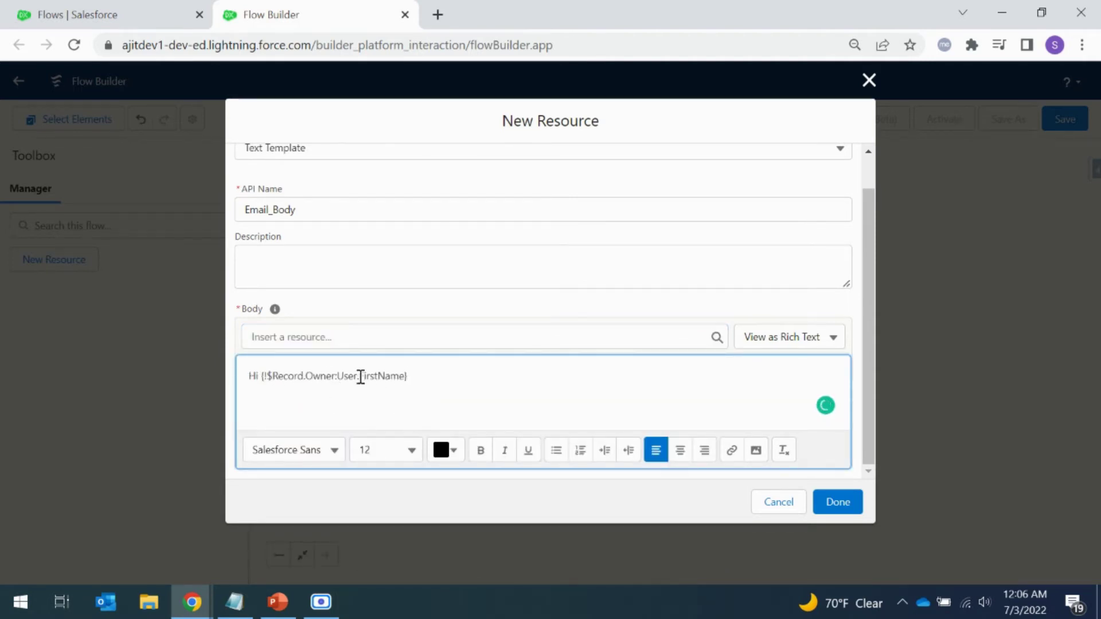
{"action": "left_click_drag", "start_coordinate": [413, 373], "coordinate": [264, 383]}
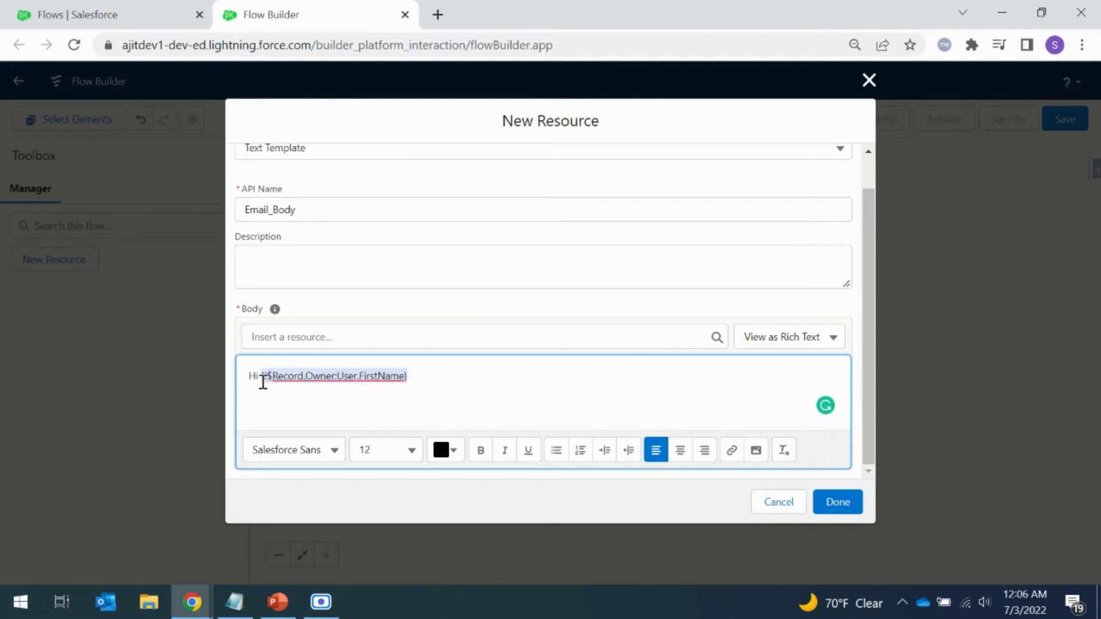
{"action": "left_click", "coordinate": [421, 379]}
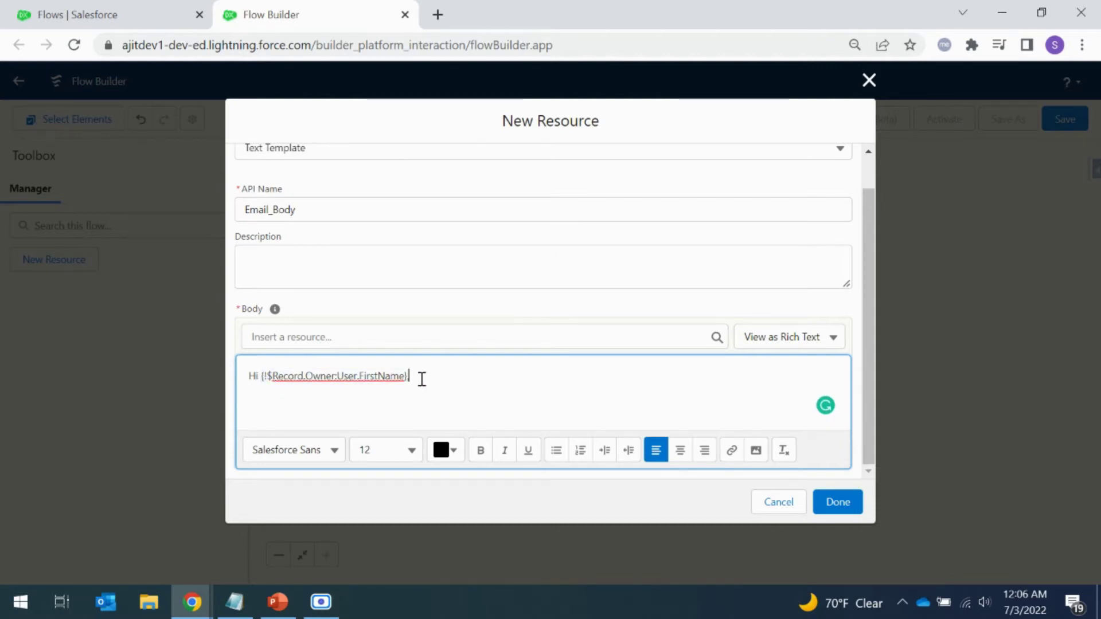
{"action": "key", "text": "Return"}
Add 'This issue record is due.' and lines Issue name:, Status:, Due date:, Issue URL:
{"action": "type", "text": "This is "}
{"action": "type", "text": "ue record "}
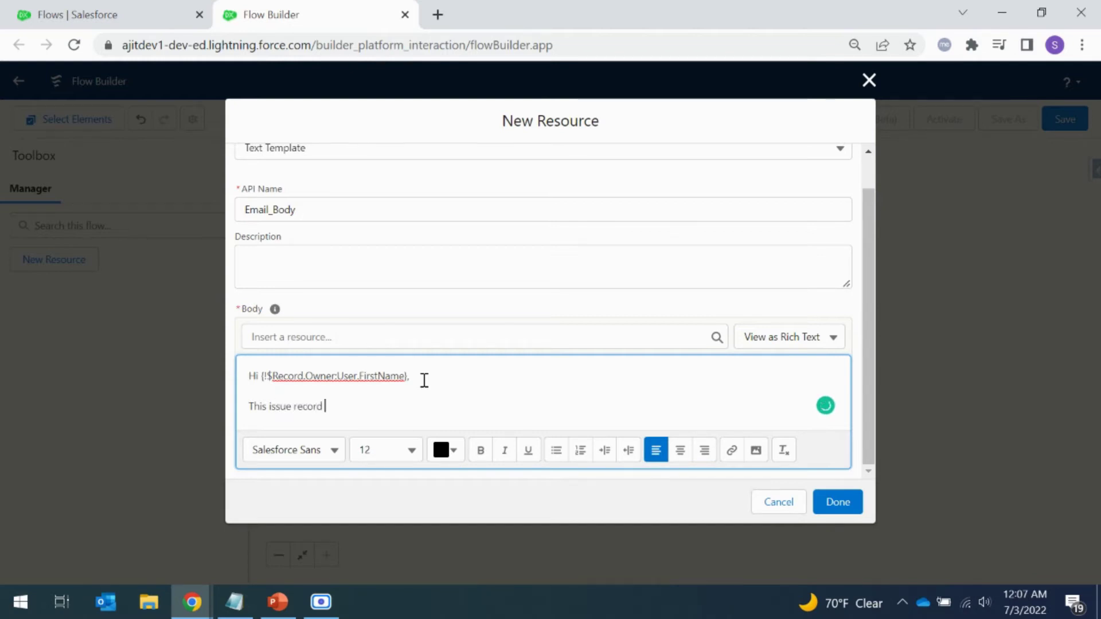
{"action": "type", "text": "is due."}
{"action": "key", "text": "Return"}
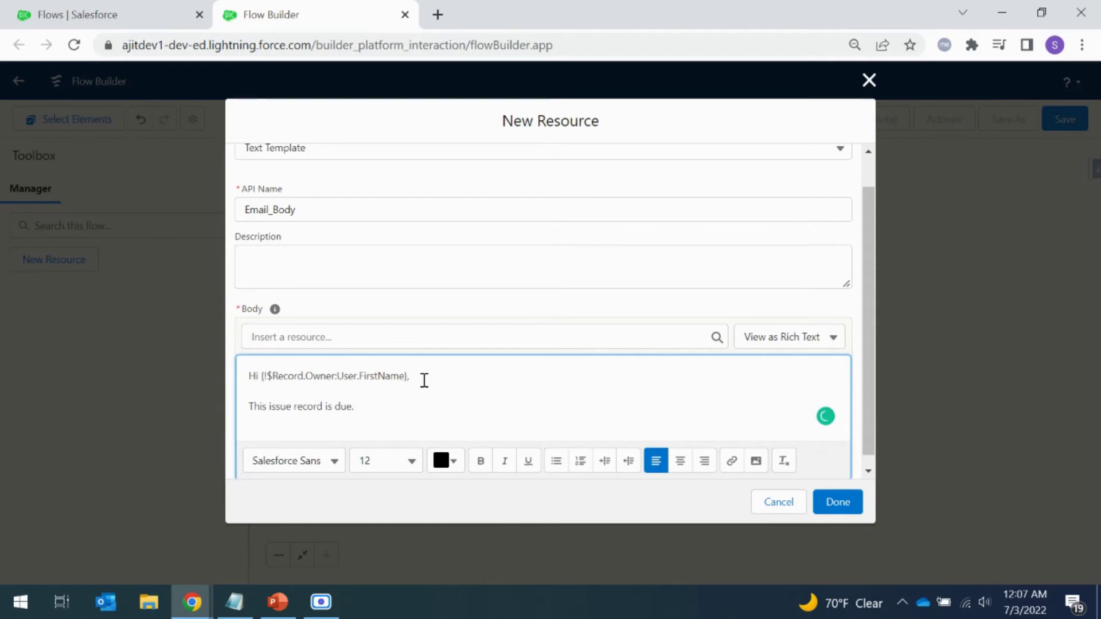
{"action": "type", "text": "Issue name:"}
{"action": "key", "text": "Return"}
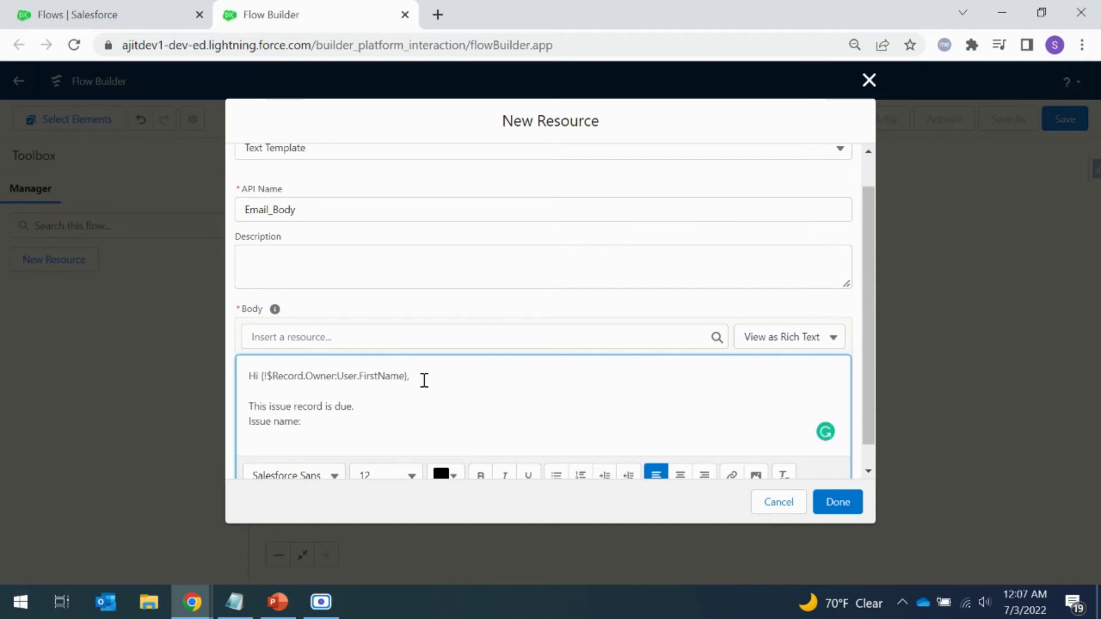
{"action": "type", "text": "Status:"}
{"action": "key", "text": "Return"}
{"action": "type", "text": "Due"}
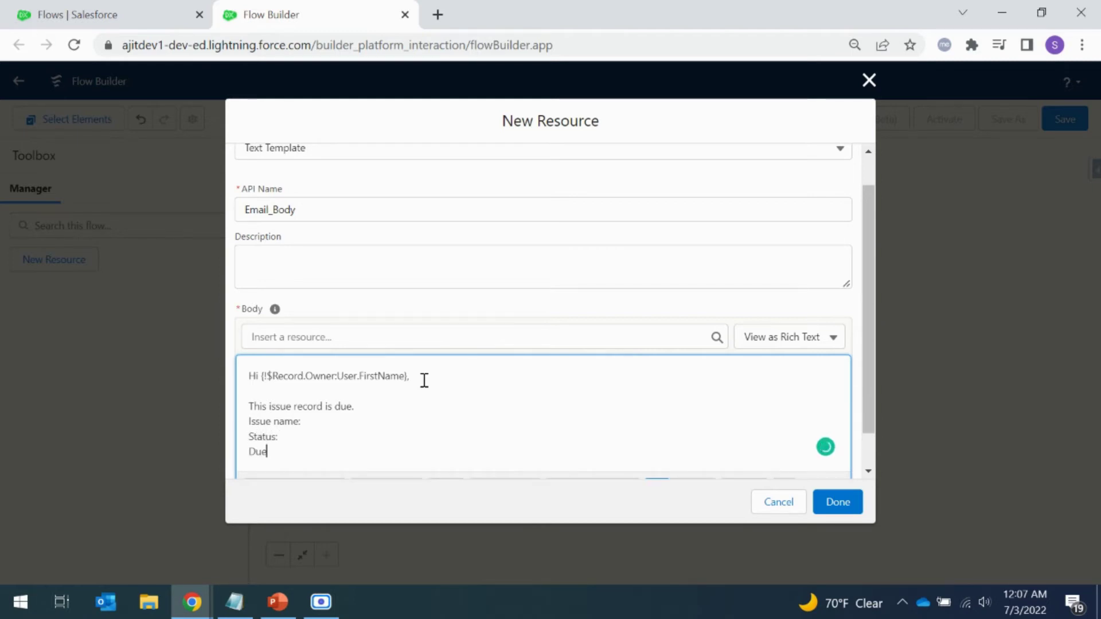
{"action": "type", "text": " date:"}
{"action": "key", "text": "Return"}
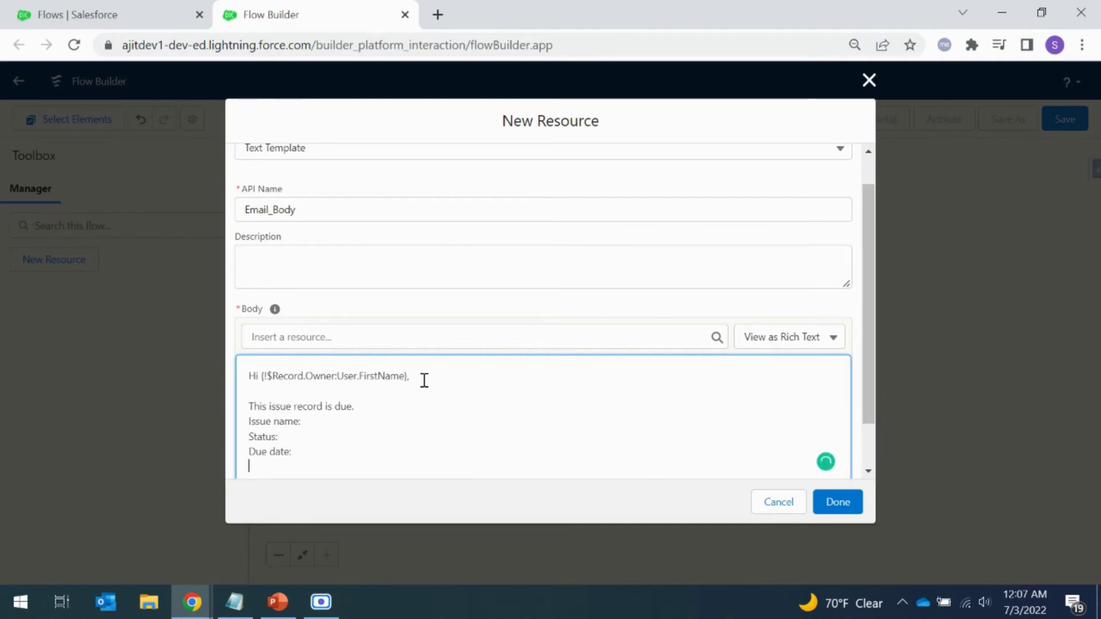
{"action": "type", "text": "Issue"}
{"action": "type", "text": "URL:"}
{"action": "left_click", "coordinate": [327, 423]}
{"action": "left_click_drag", "start_coordinate": [869, 391], "coordinate": [871, 430]}
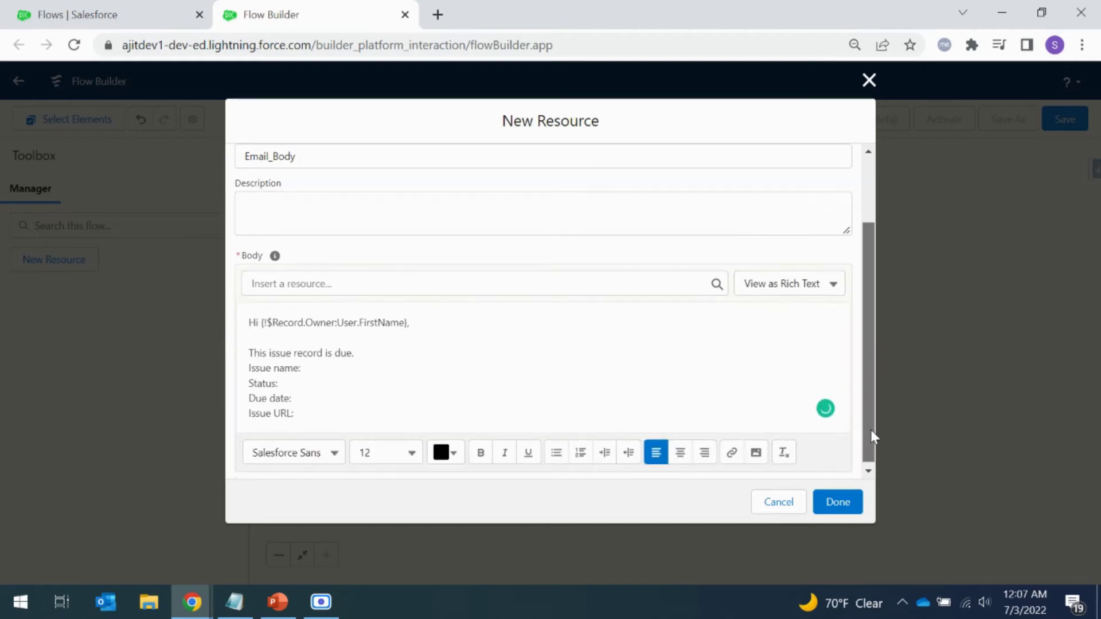
Insert {!$Record.Name} after 'Issue name:'
{"action": "left_click", "coordinate": [325, 370]}
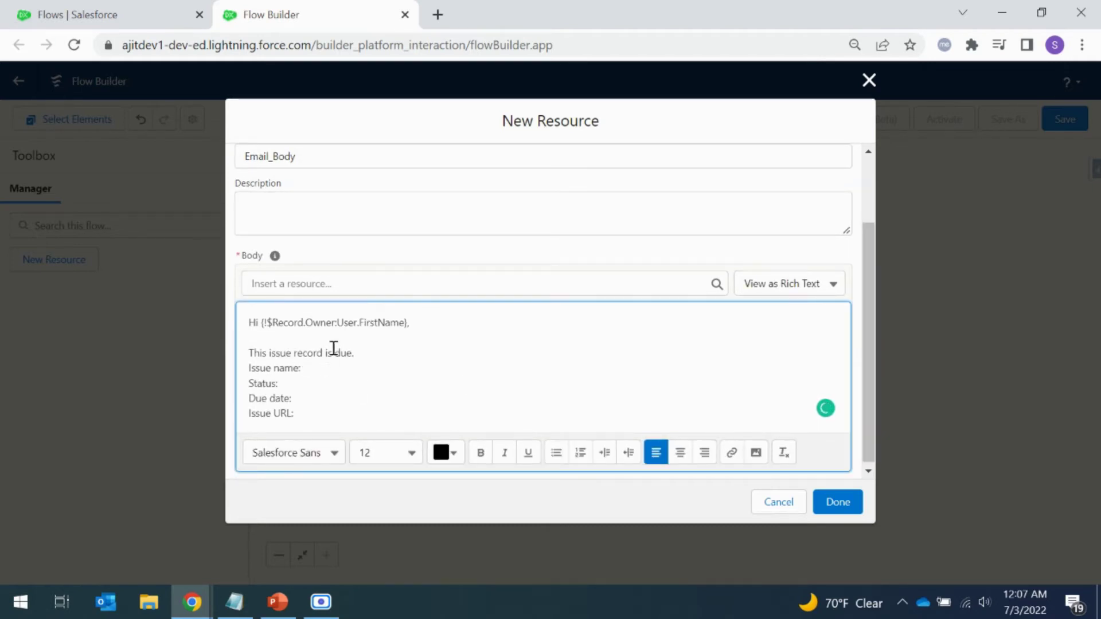
{"action": "left_click", "coordinate": [476, 283]}
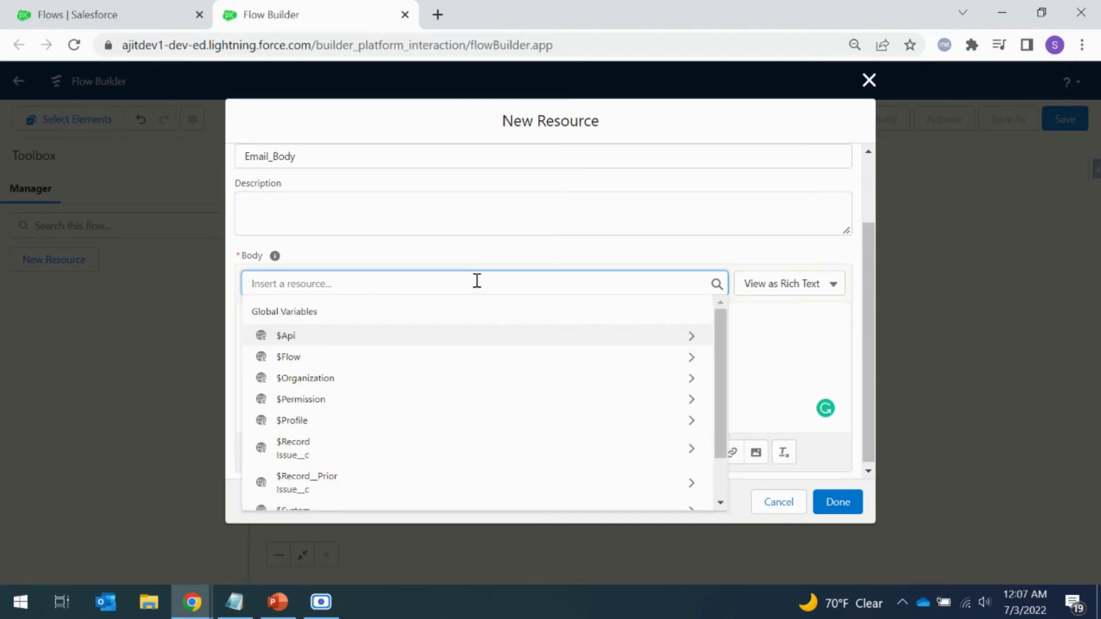
{"action": "left_click", "coordinate": [420, 451]}
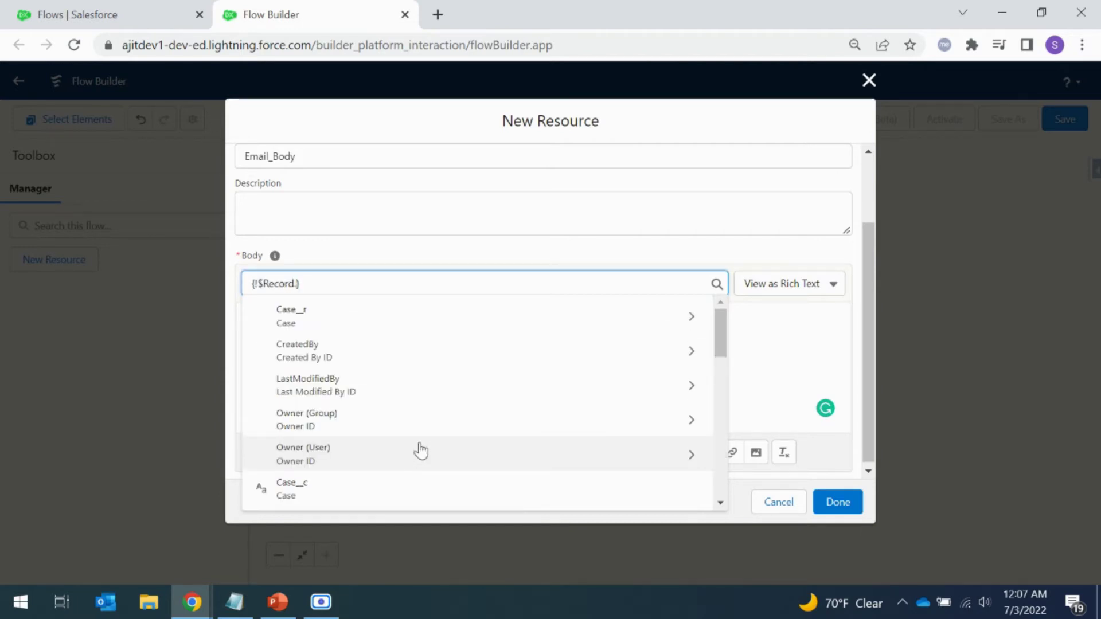
{"action": "type", "text": "nam"}
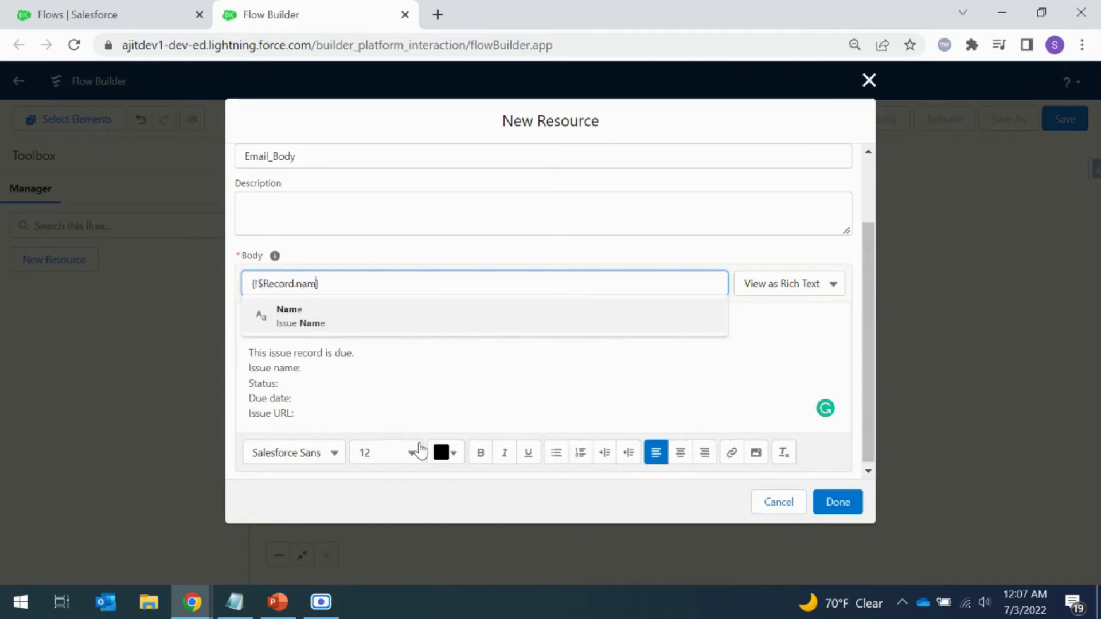
{"action": "left_click", "coordinate": [357, 325]}
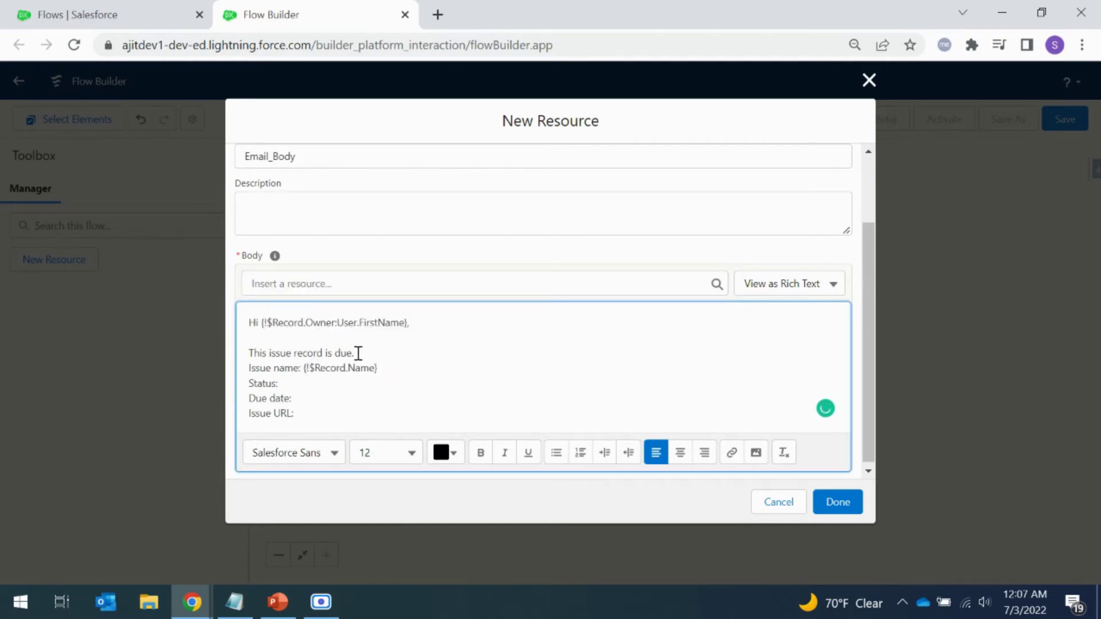
Insert {!$Record.Issue_Status__c} after 'Status:'
{"action": "left_click", "coordinate": [334, 381]}
{"action": "left_click", "coordinate": [363, 283]}
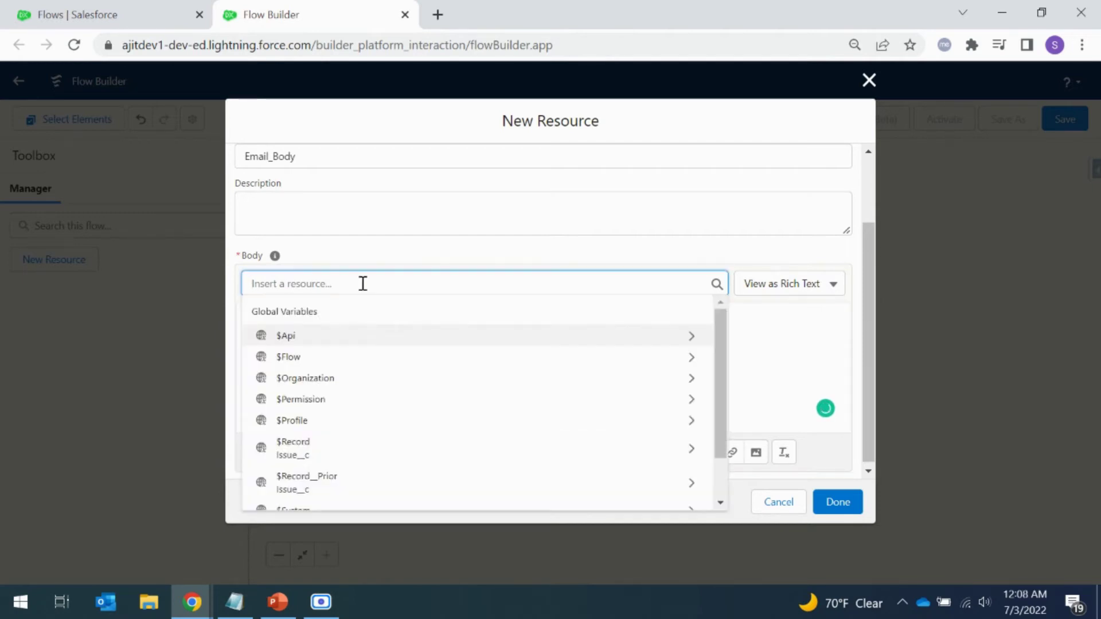
{"action": "scroll", "coordinate": [339, 394], "scroll_direction": "down", "scroll_amount": 1}
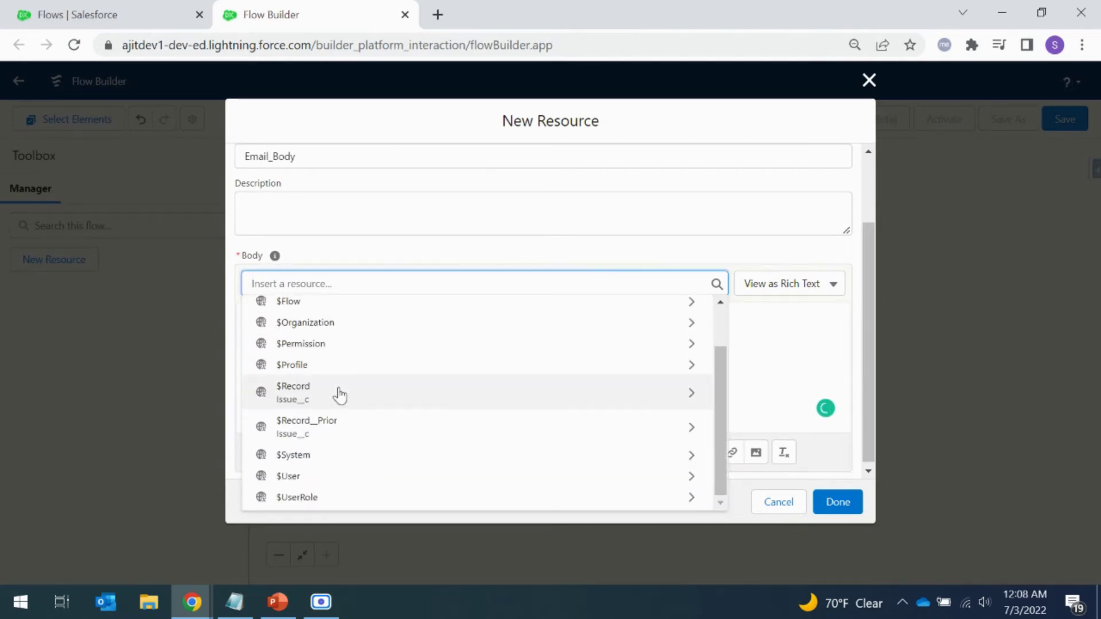
{"action": "left_click", "coordinate": [337, 393]}
{"action": "type", "text": "sta"}
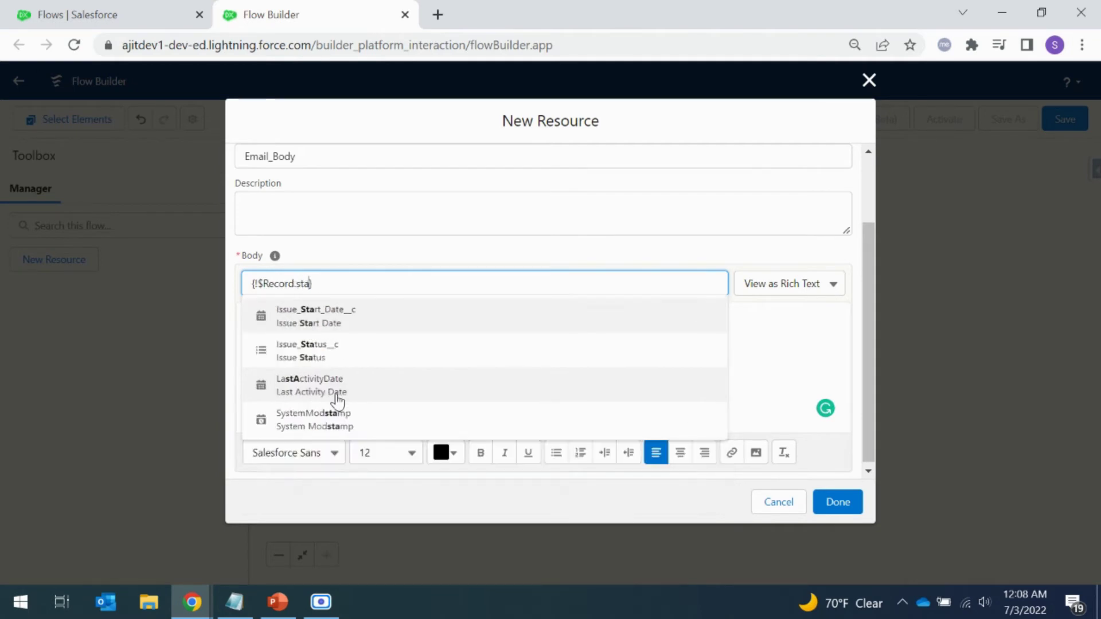
{"action": "left_click", "coordinate": [352, 348]}
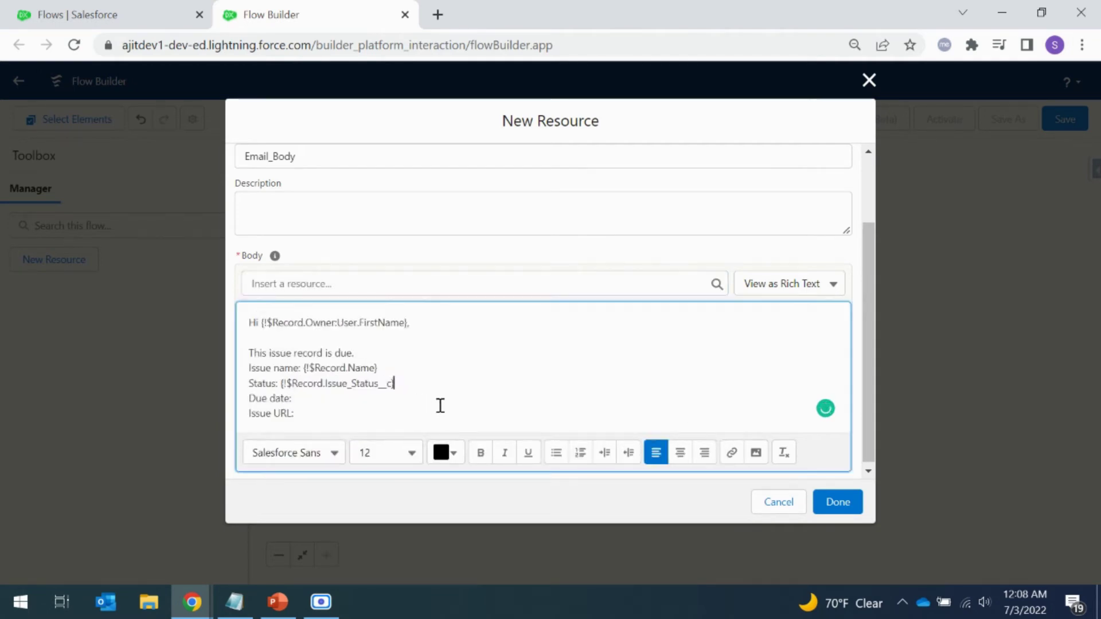
Insert {!$Record.Due_Date__c} after 'Due date:'
{"action": "left_click", "coordinate": [324, 400]}
{"action": "left_click", "coordinate": [313, 284]}
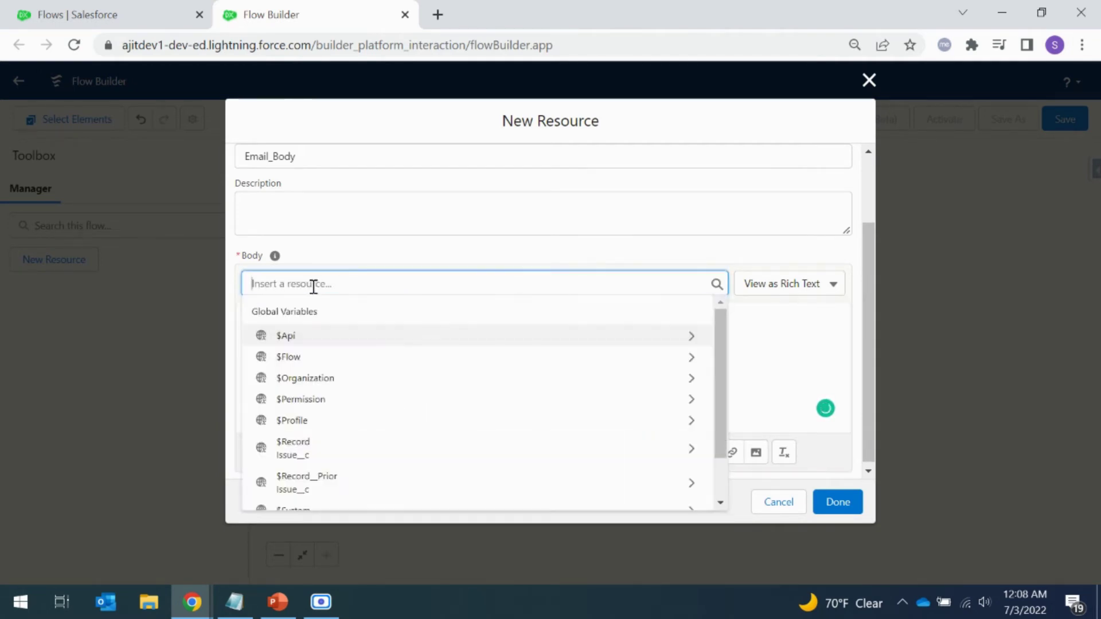
{"action": "left_click", "coordinate": [383, 447]}
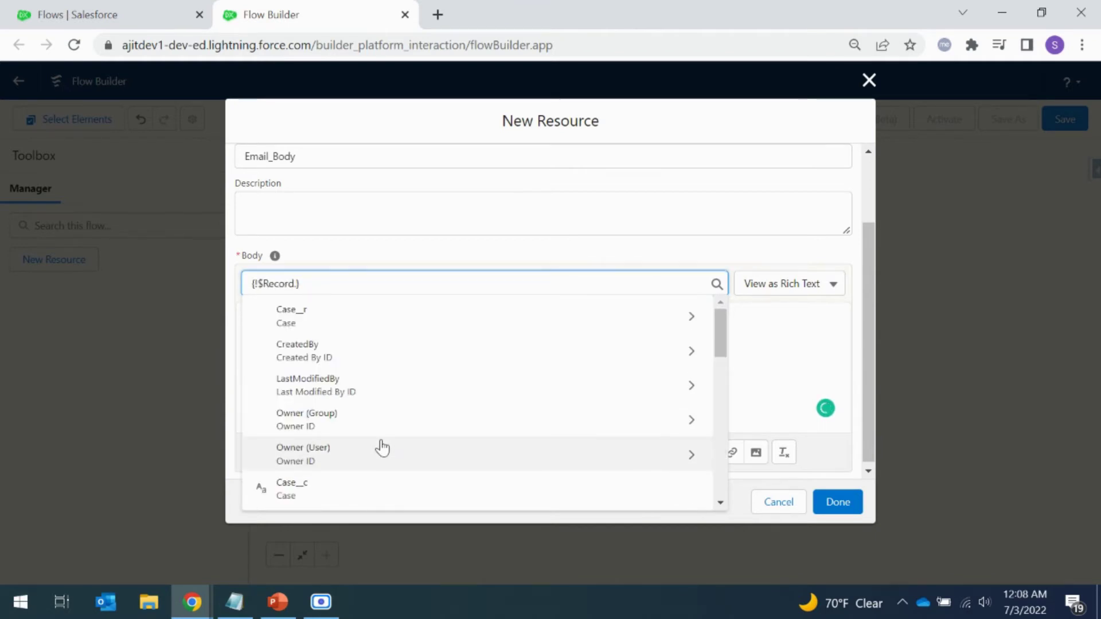
{"action": "type", "text": "du"}
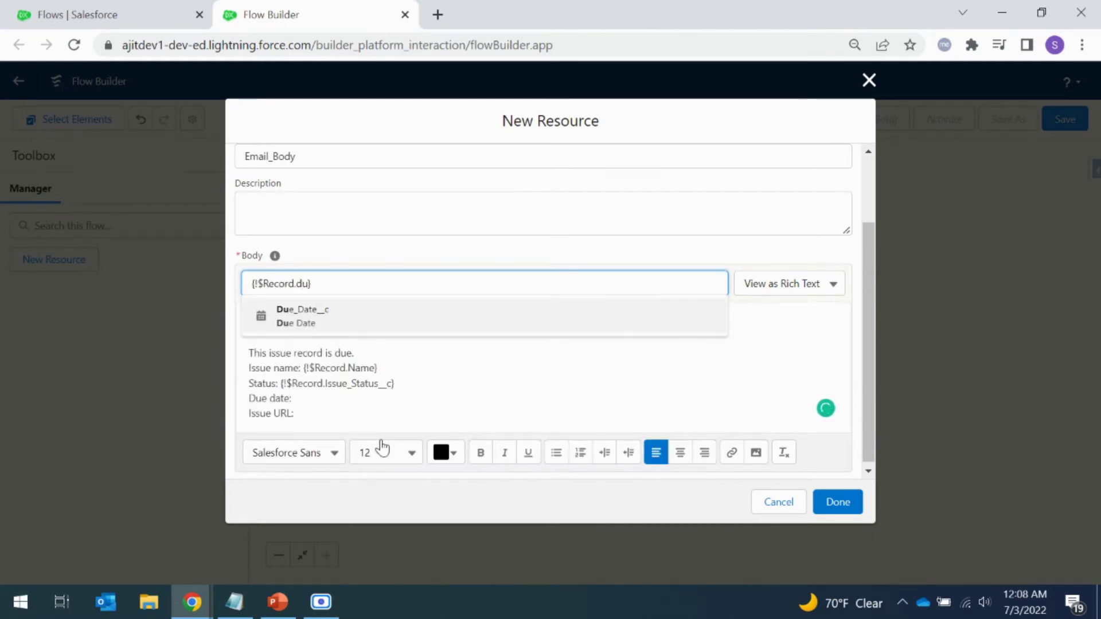
{"action": "left_click", "coordinate": [355, 320]}
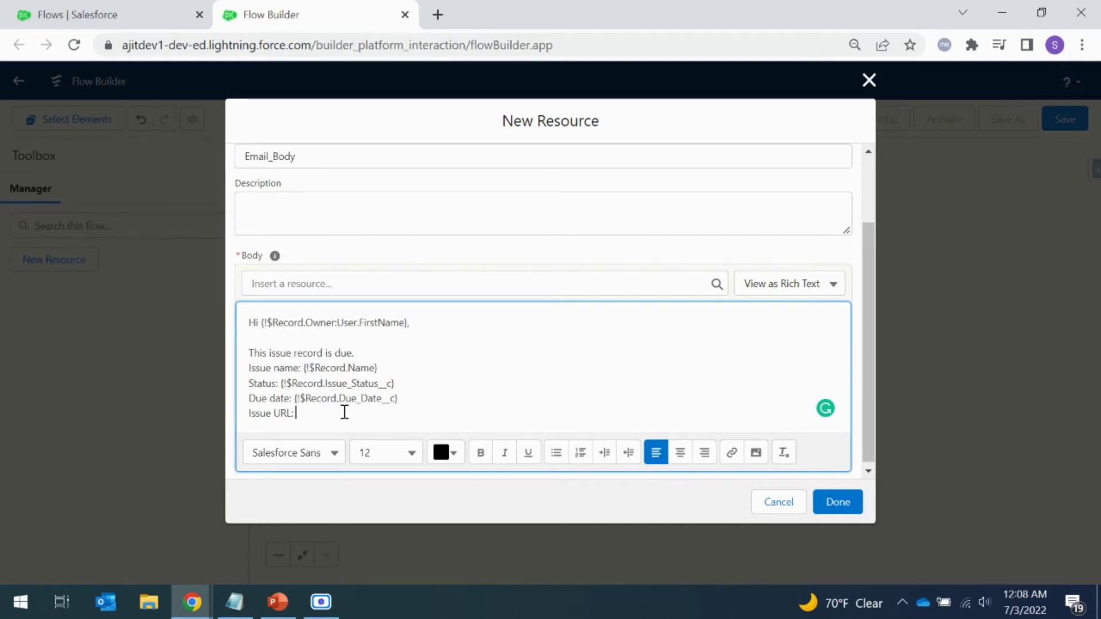
Copy the org domain from the browser's web address
{"action": "left_click", "coordinate": [159, 43]}
{"action": "left_click", "coordinate": [313, 43]}
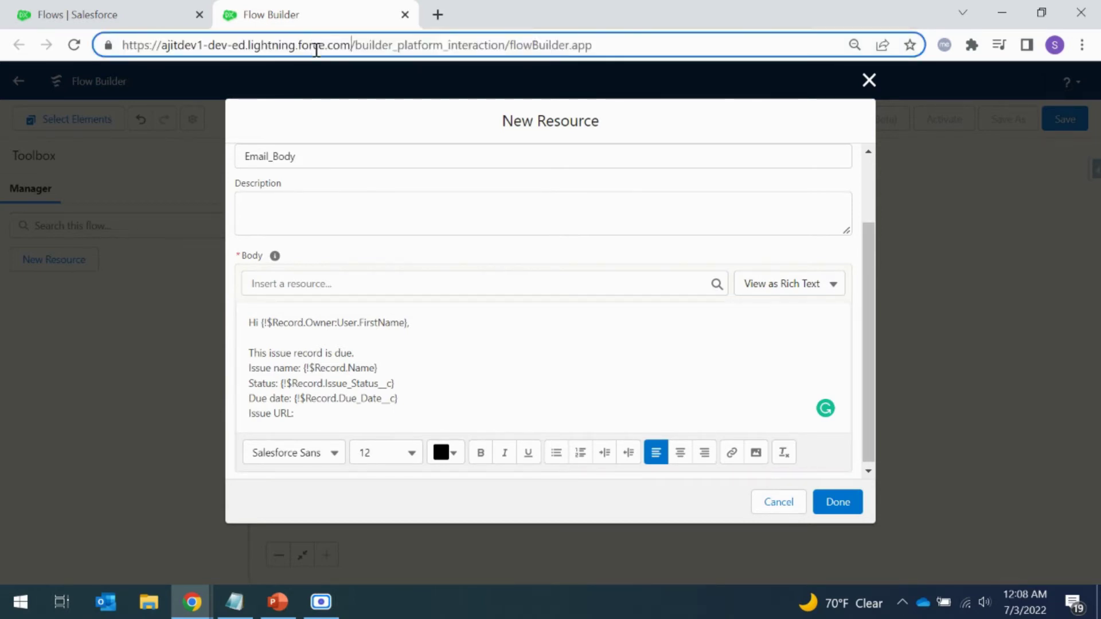
{"action": "left_click_drag", "start_coordinate": [351, 44], "coordinate": [117, 69]}
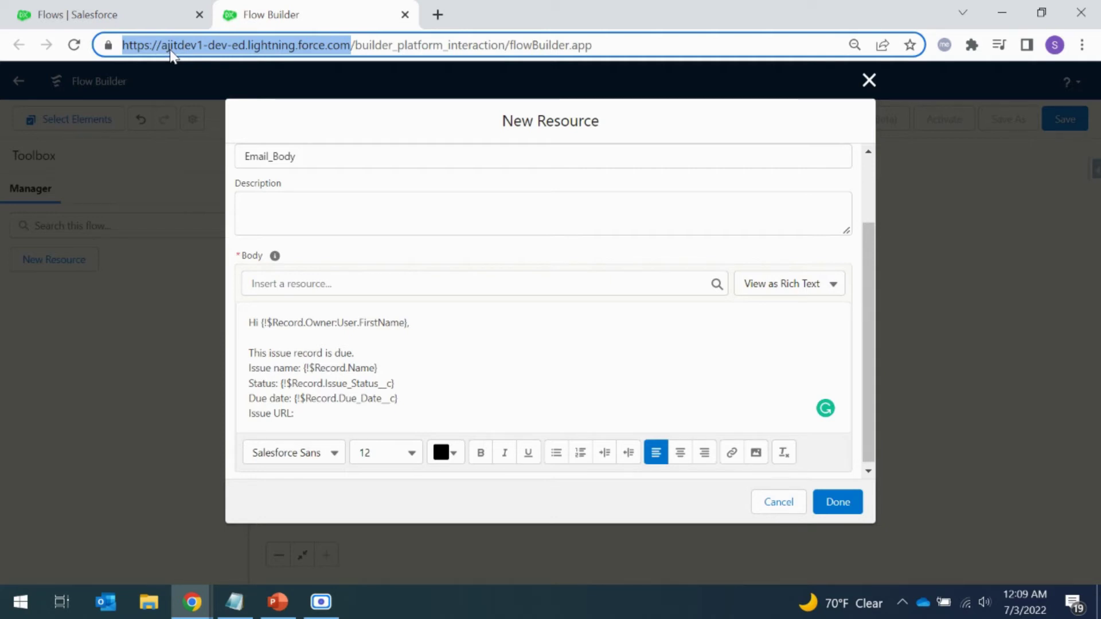
Review the insertable resources from the Issue URL: line, then save the Email_Body template
{"action": "left_click", "coordinate": [360, 415]}
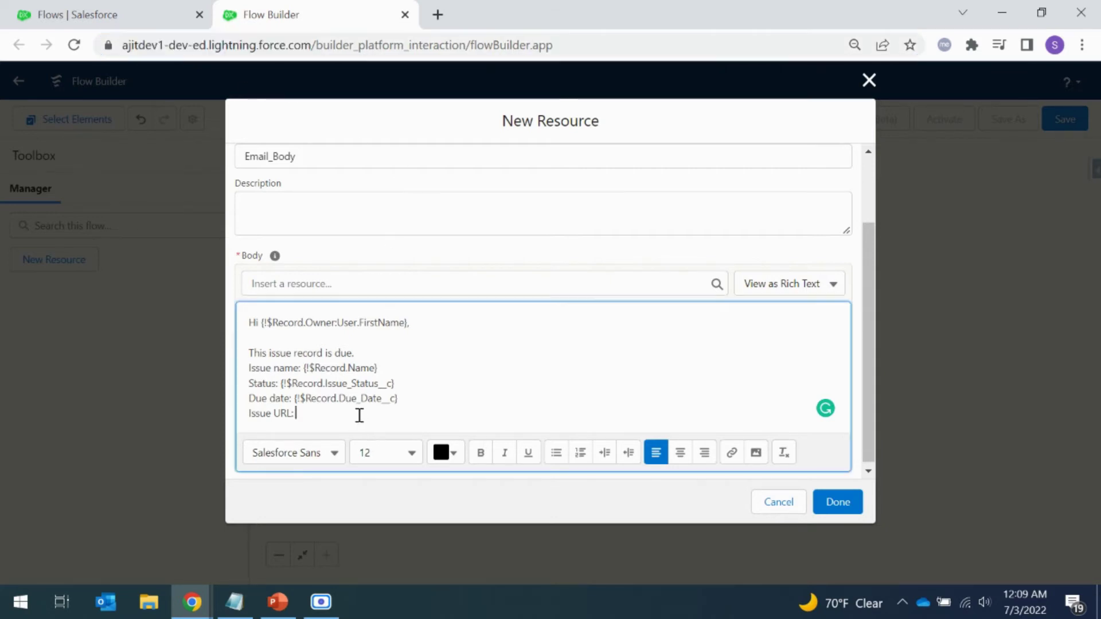
{"action": "left_click", "coordinate": [353, 284]}
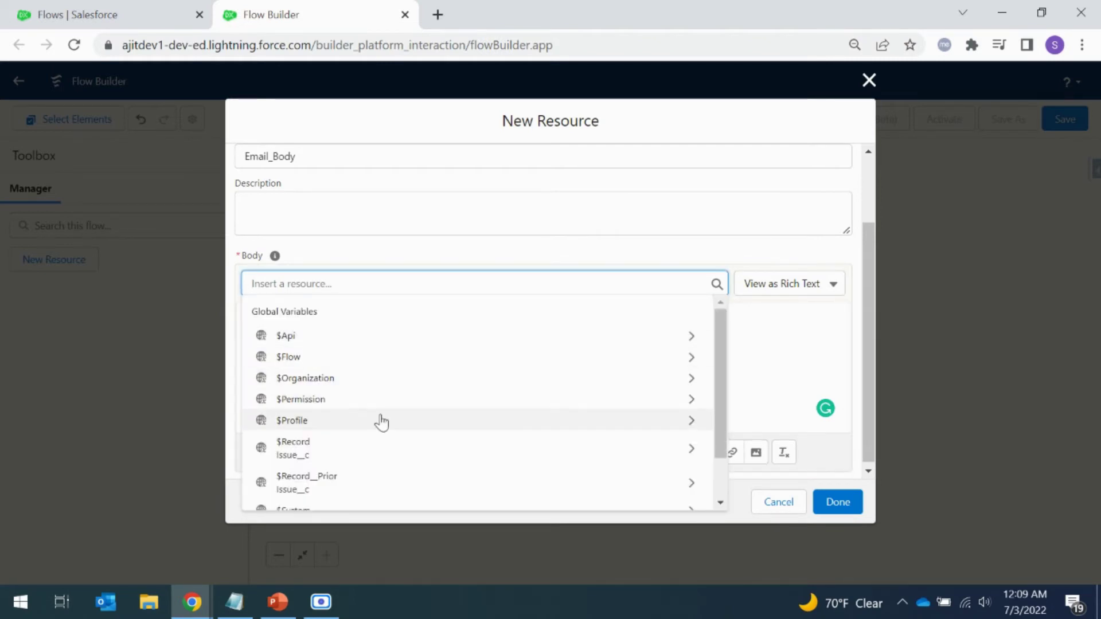
{"action": "scroll", "coordinate": [386, 376], "scroll_direction": "down", "scroll_amount": 1}
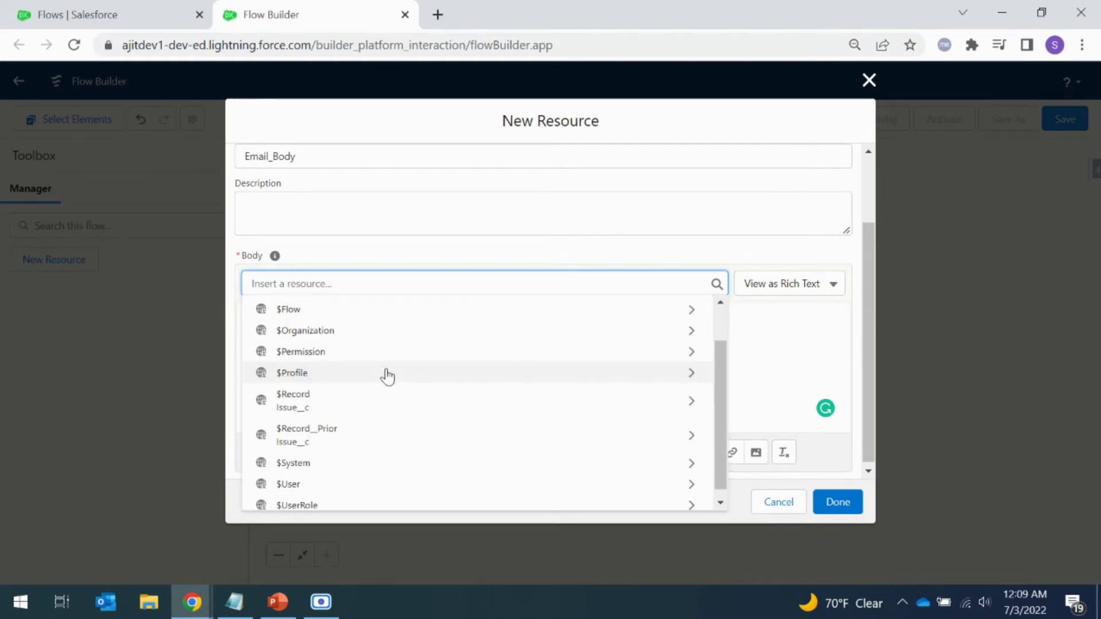
{"action": "scroll", "coordinate": [393, 401], "scroll_direction": "up", "scroll_amount": 1}
{"action": "scroll", "coordinate": [393, 401], "scroll_direction": "up", "scroll_amount": 1}
{"action": "left_click", "coordinate": [790, 339]}
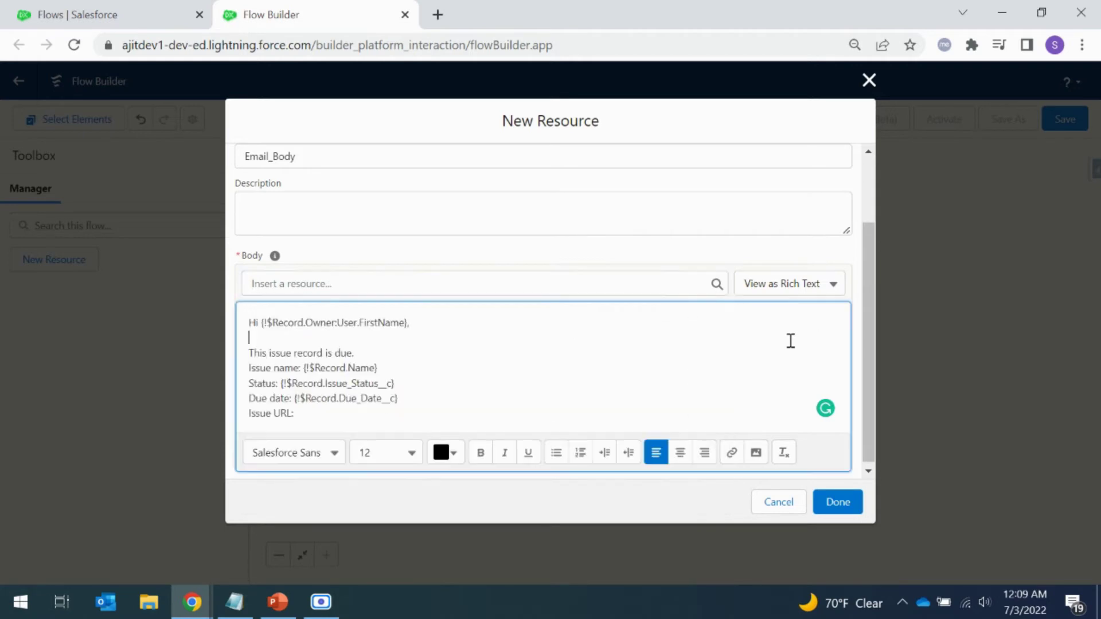
{"action": "left_click", "coordinate": [451, 285]}
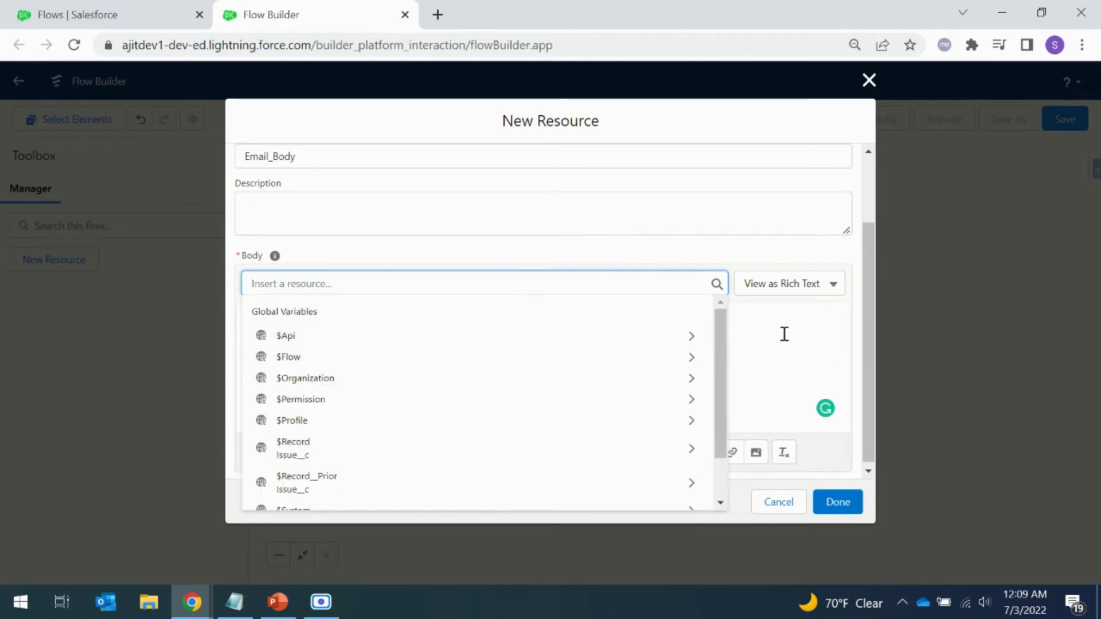
{"action": "left_click", "coordinate": [436, 333]}
{"action": "left_click", "coordinate": [421, 282]}
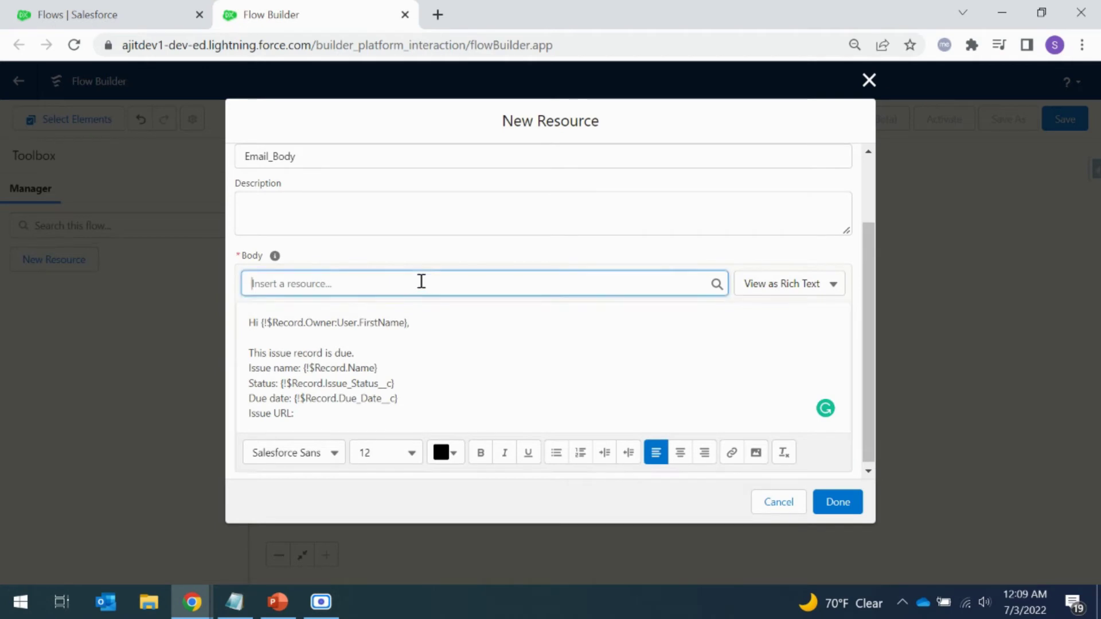
{"action": "scroll", "coordinate": [511, 410], "scroll_direction": "down", "scroll_amount": 1}
{"action": "scroll", "coordinate": [511, 410], "scroll_direction": "up", "scroll_amount": 1}
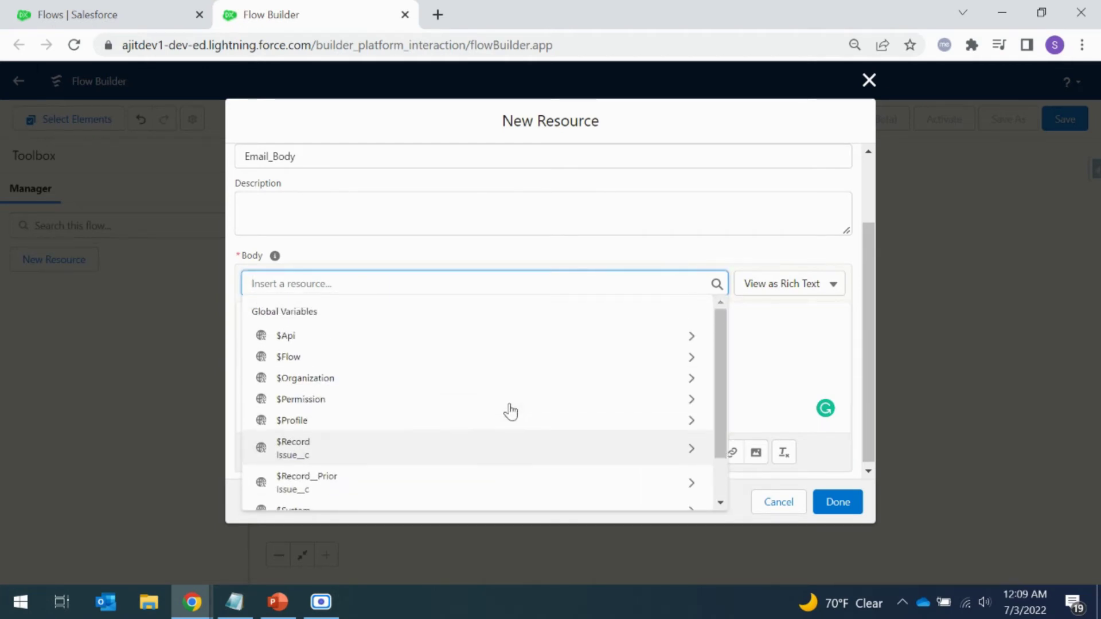
{"action": "left_click", "coordinate": [757, 339]}
{"action": "left_click", "coordinate": [490, 378]}
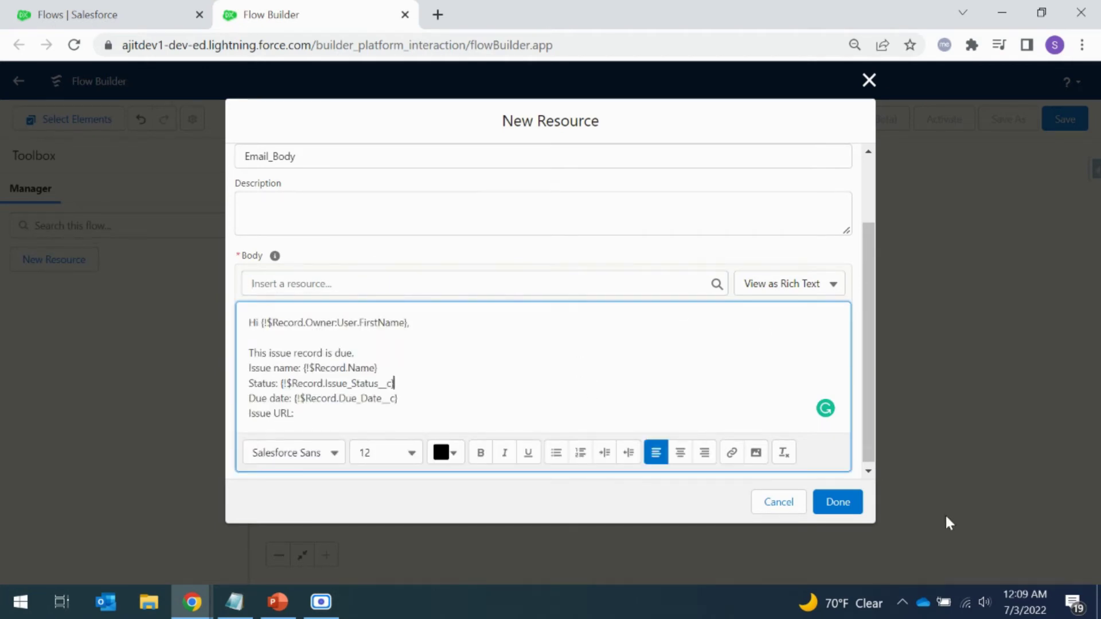
{"action": "left_click", "coordinate": [840, 502]}
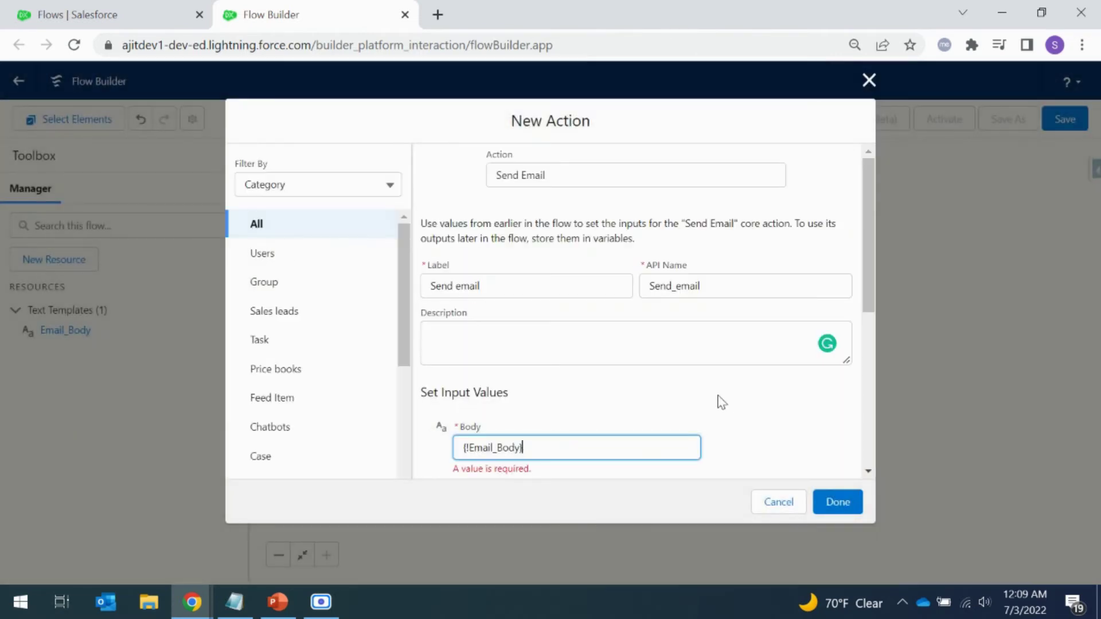
Commit {!Email_Body} as the email body, attempt saving, and dismiss the error summary
{"action": "left_click", "coordinate": [751, 411]}
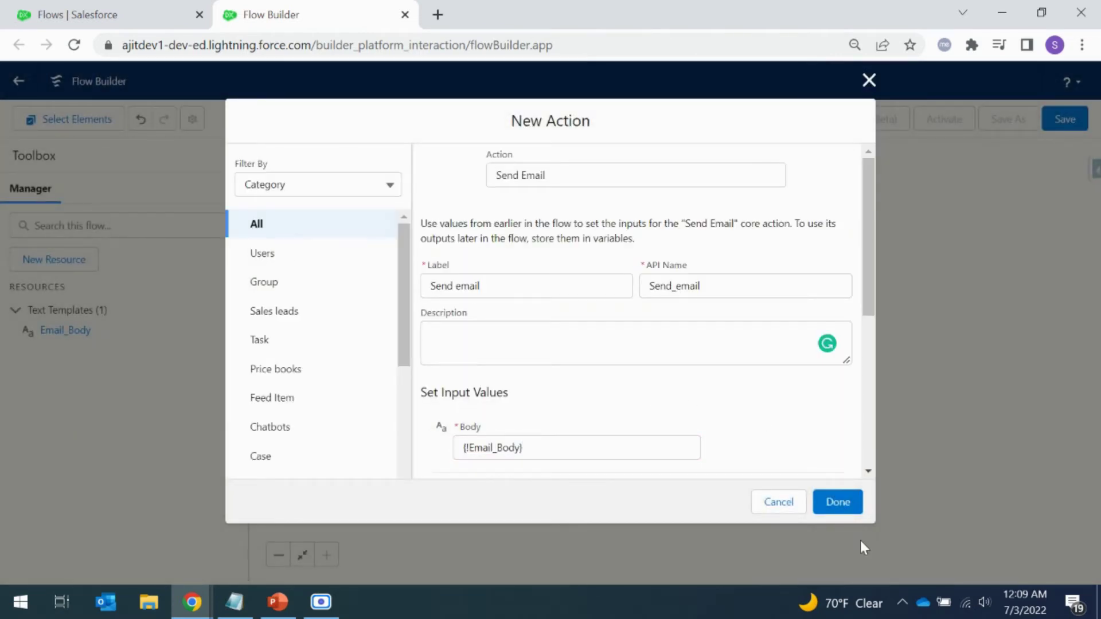
{"action": "left_click", "coordinate": [837, 507]}
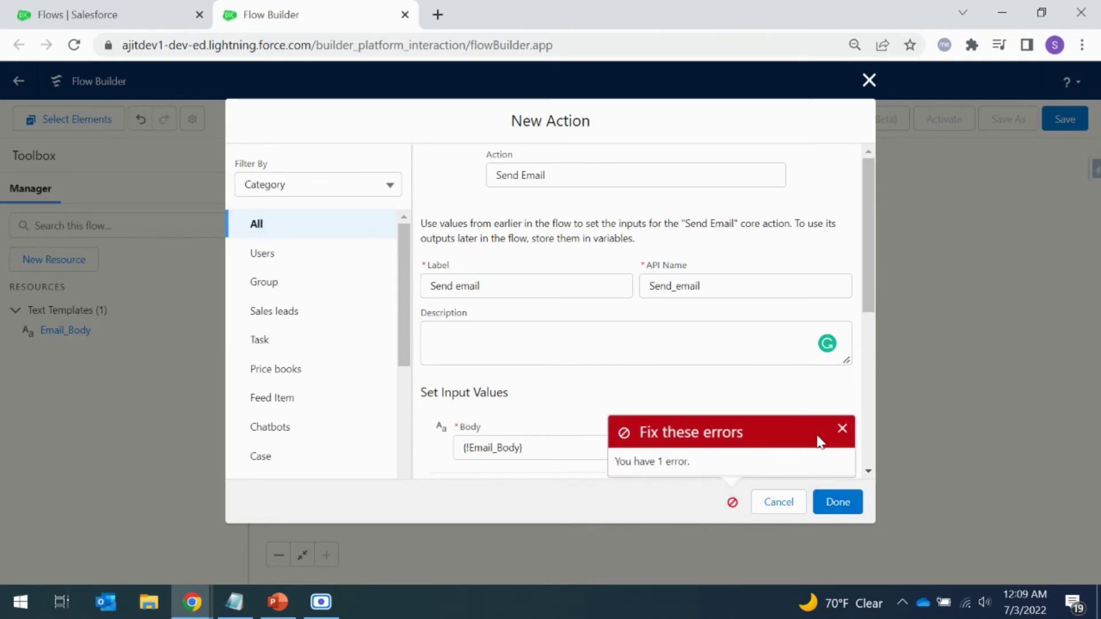
{"action": "left_click", "coordinate": [841, 431]}
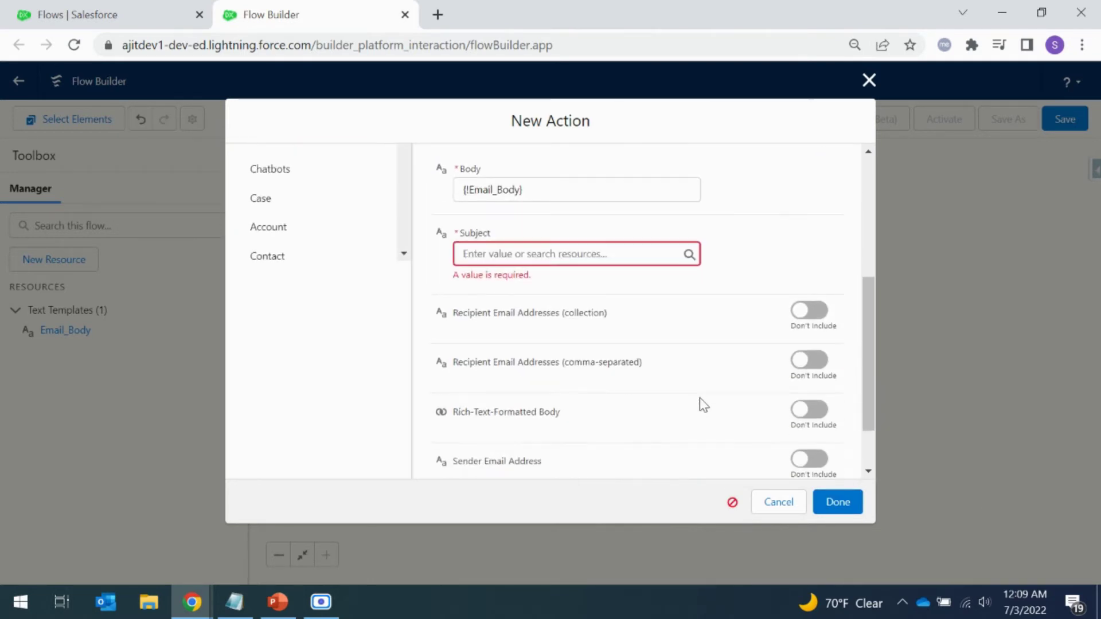
{"action": "scroll", "coordinate": [644, 278], "scroll_direction": "up", "scroll_amount": 5}
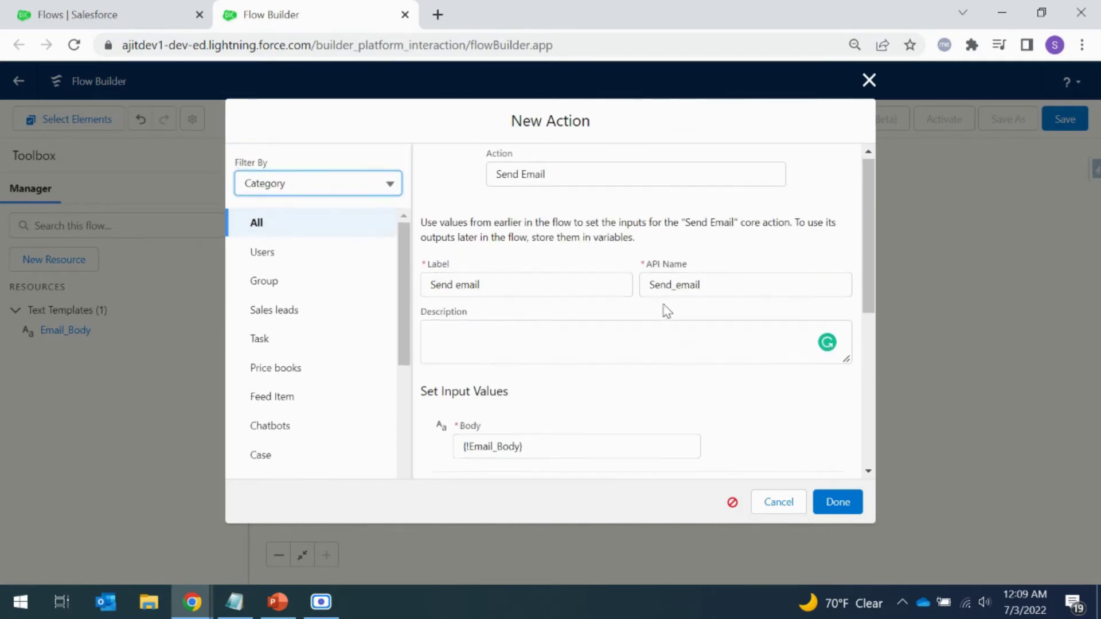
{"action": "scroll", "coordinate": [664, 310], "scroll_direction": "down", "scroll_amount": 3}
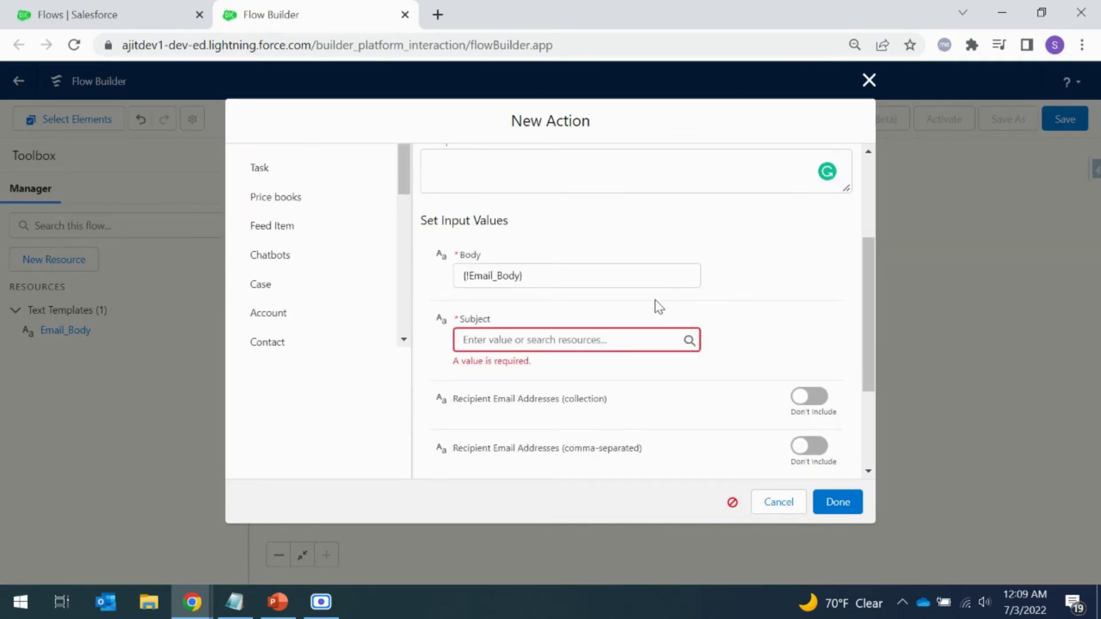
Enter the subject 'Email notification', fixing the misspelling with the spell-check suggestion
{"action": "left_click", "coordinate": [535, 341]}
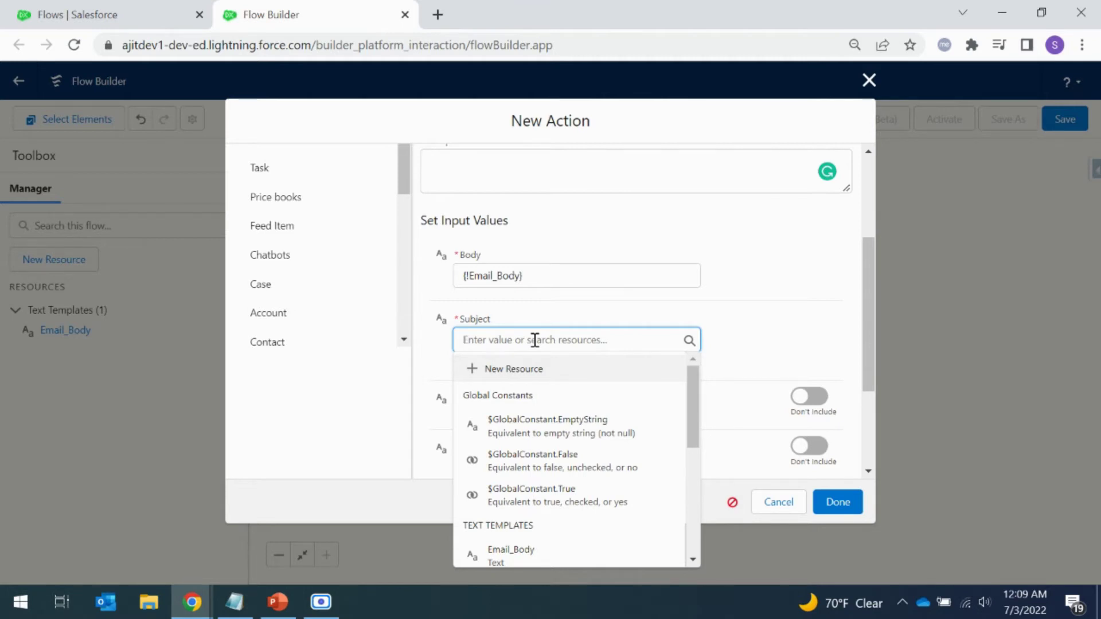
{"action": "type", "text": "{"}
{"action": "key", "text": "BackSpace"}
{"action": "type", "text": "Email noification"}
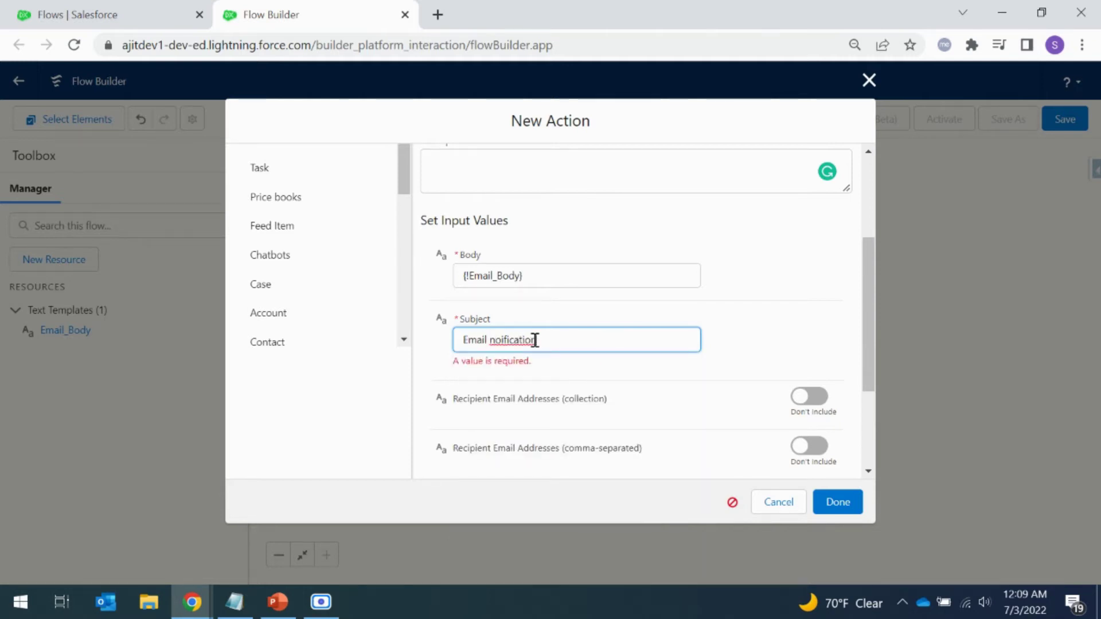
{"action": "right_click", "coordinate": [533, 342]}
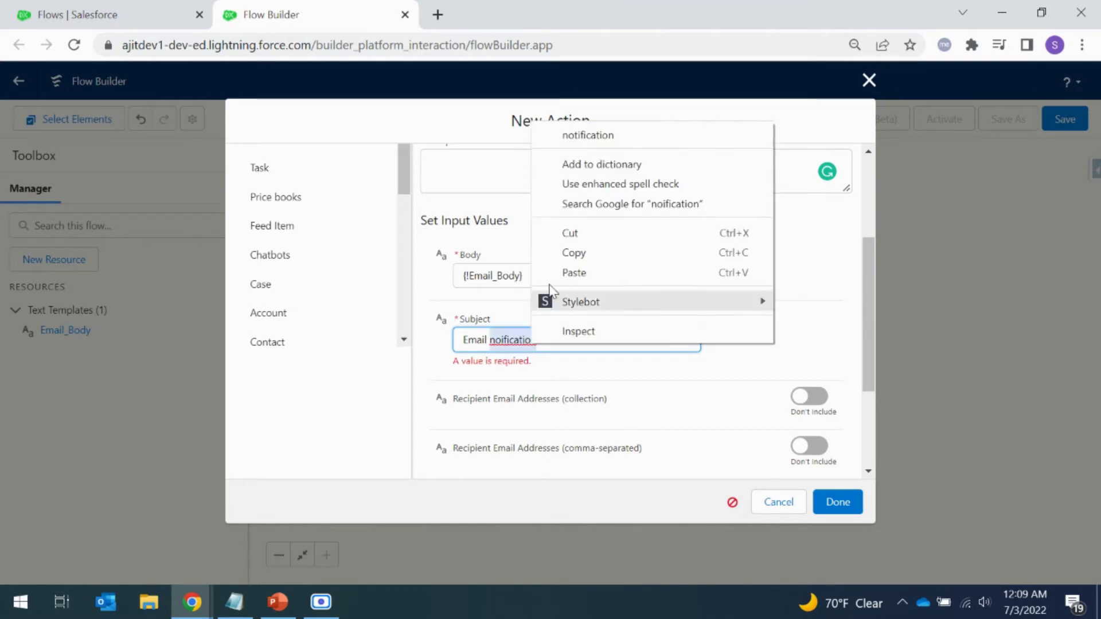
{"action": "left_click", "coordinate": [599, 136]}
{"action": "left_click", "coordinate": [739, 366]}
{"action": "scroll", "coordinate": [732, 367], "scroll_direction": "down", "scroll_amount": 1}
{"action": "scroll", "coordinate": [732, 366], "scroll_direction": "down", "scroll_amount": 1}
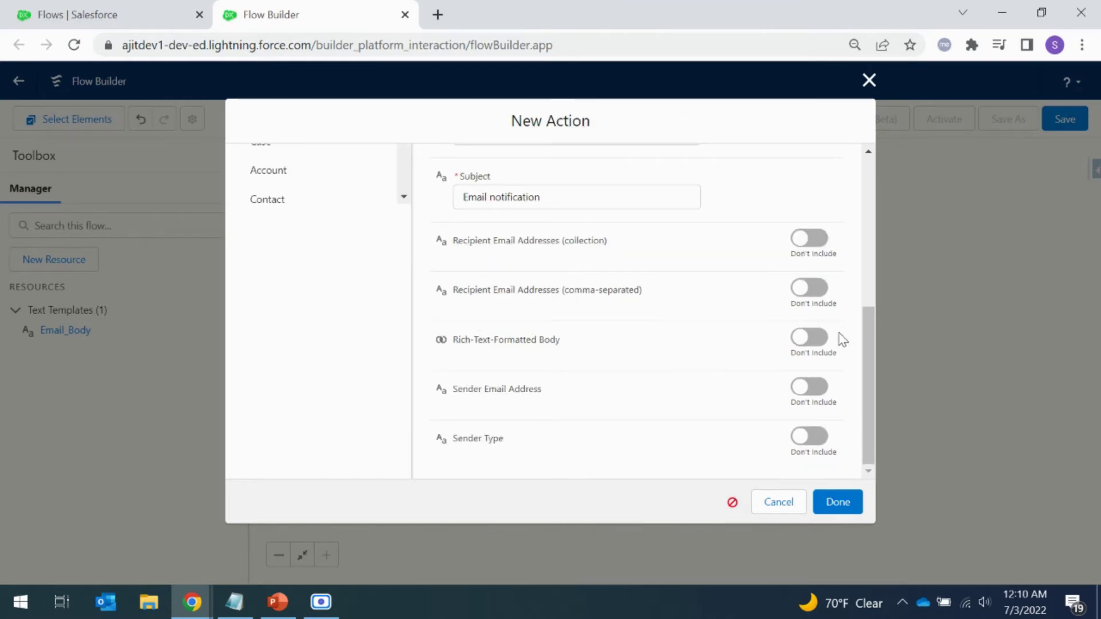
Include Rich-Text-Formatted Body and set it to {!$GlobalConstant.True}
{"action": "left_click", "coordinate": [814, 339]}
{"action": "left_click", "coordinate": [572, 361]}
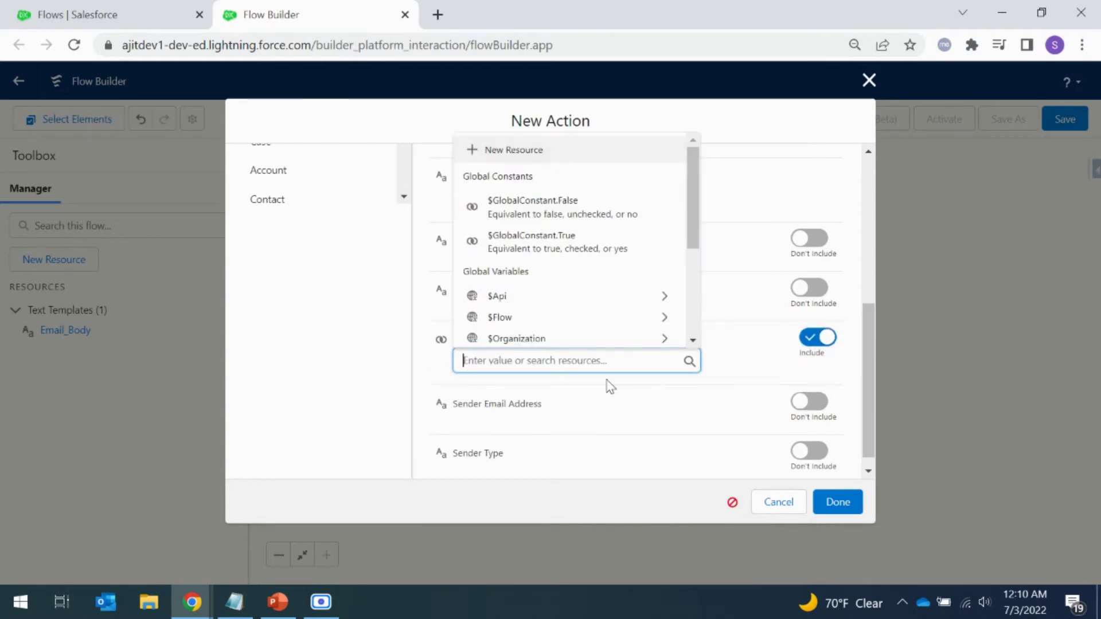
{"action": "scroll", "coordinate": [550, 301], "scroll_direction": "down", "scroll_amount": 1}
{"action": "scroll", "coordinate": [551, 304], "scroll_direction": "up", "scroll_amount": 1}
{"action": "left_click", "coordinate": [566, 249]}
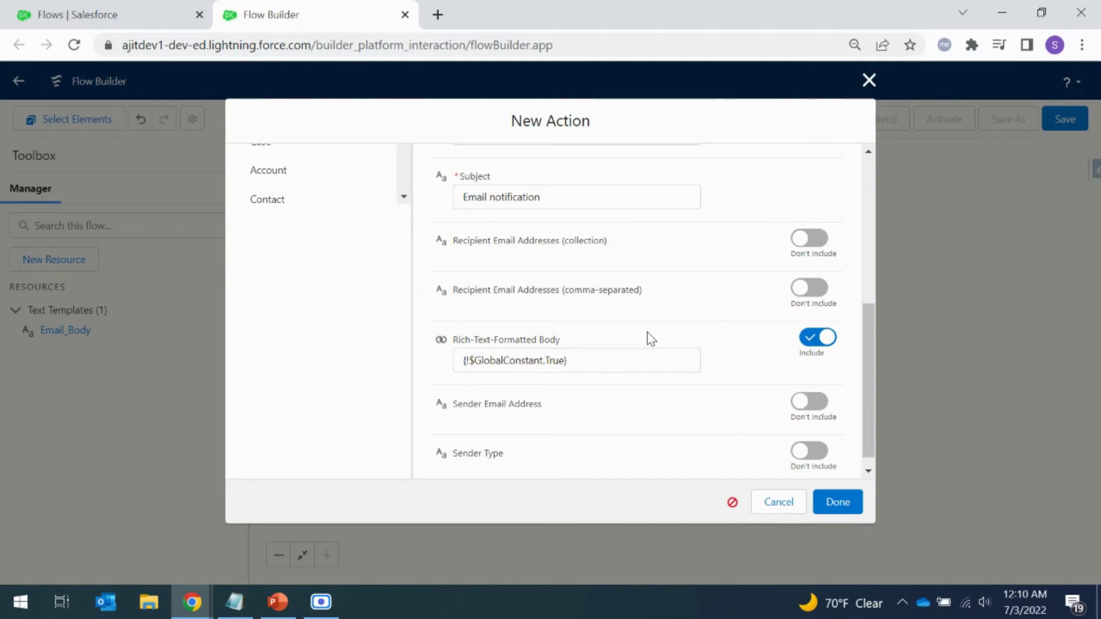
{"action": "scroll", "coordinate": [544, 298], "scroll_direction": "up", "scroll_amount": 5}
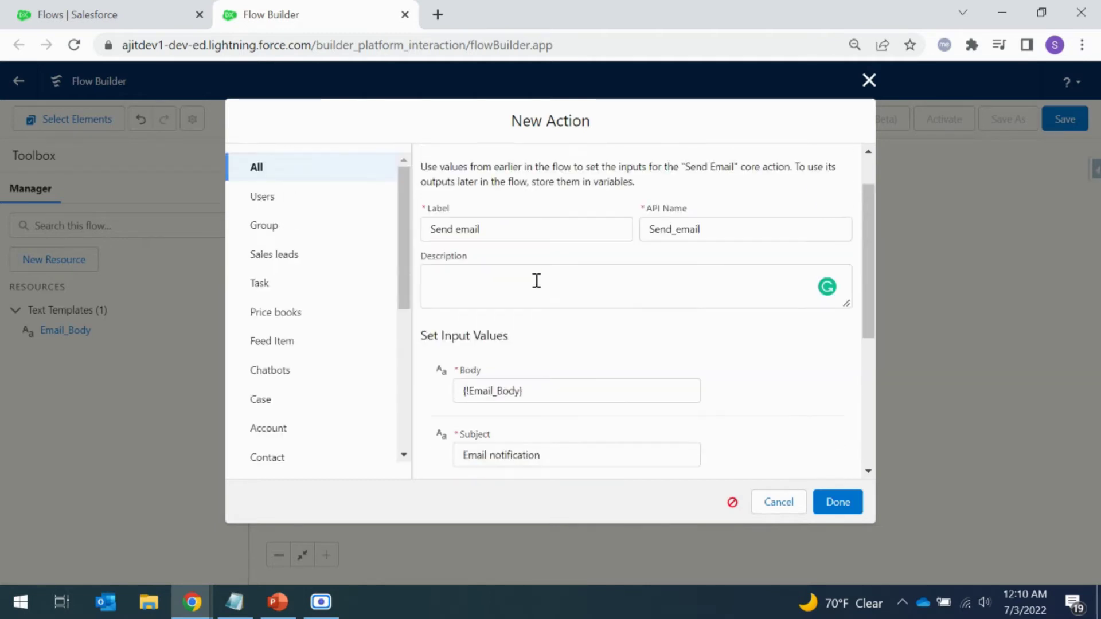
{"action": "scroll", "coordinate": [608, 421], "scroll_direction": "down", "scroll_amount": 4}
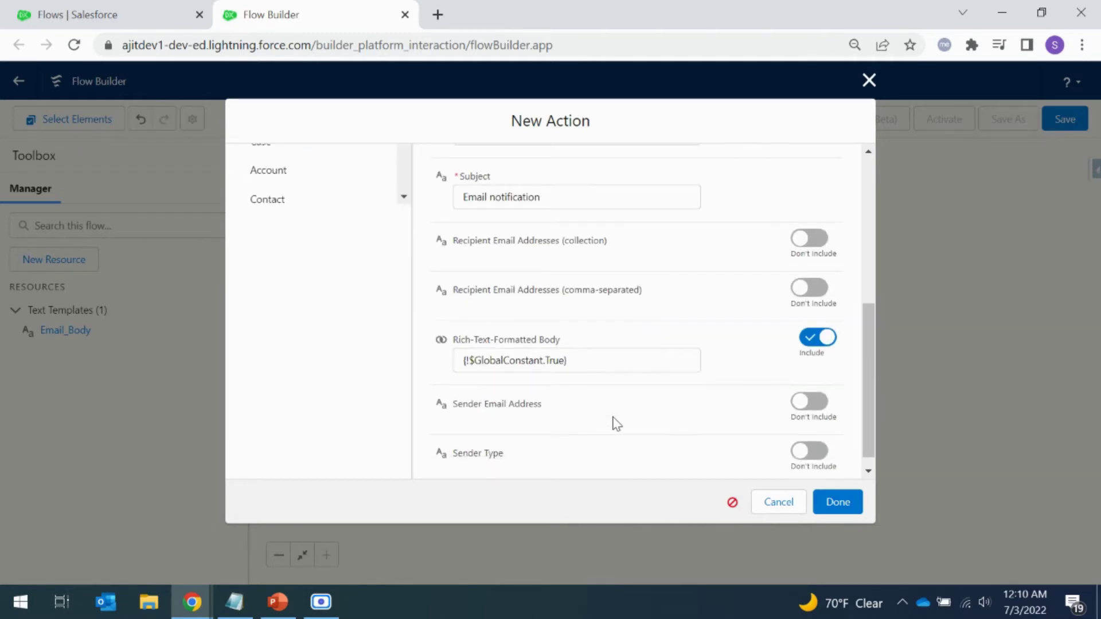
{"action": "scroll", "coordinate": [616, 424], "scroll_direction": "down", "scroll_amount": 1}
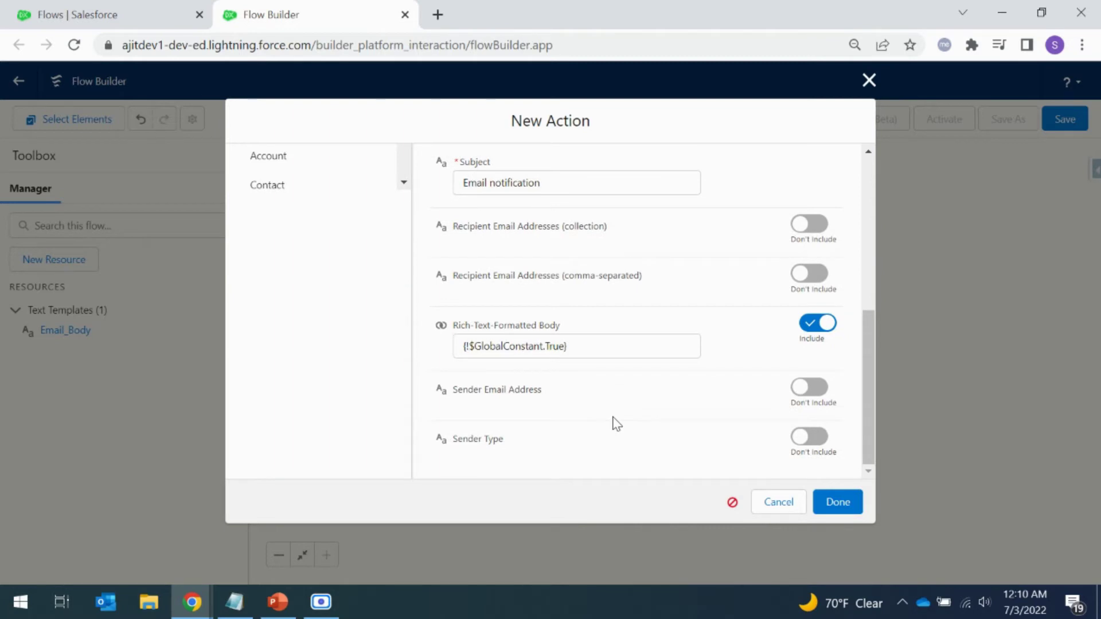
{"action": "scroll", "coordinate": [617, 424], "scroll_direction": "up", "scroll_amount": 5}
{"action": "scroll", "coordinate": [614, 418], "scroll_direction": "down", "scroll_amount": 4}
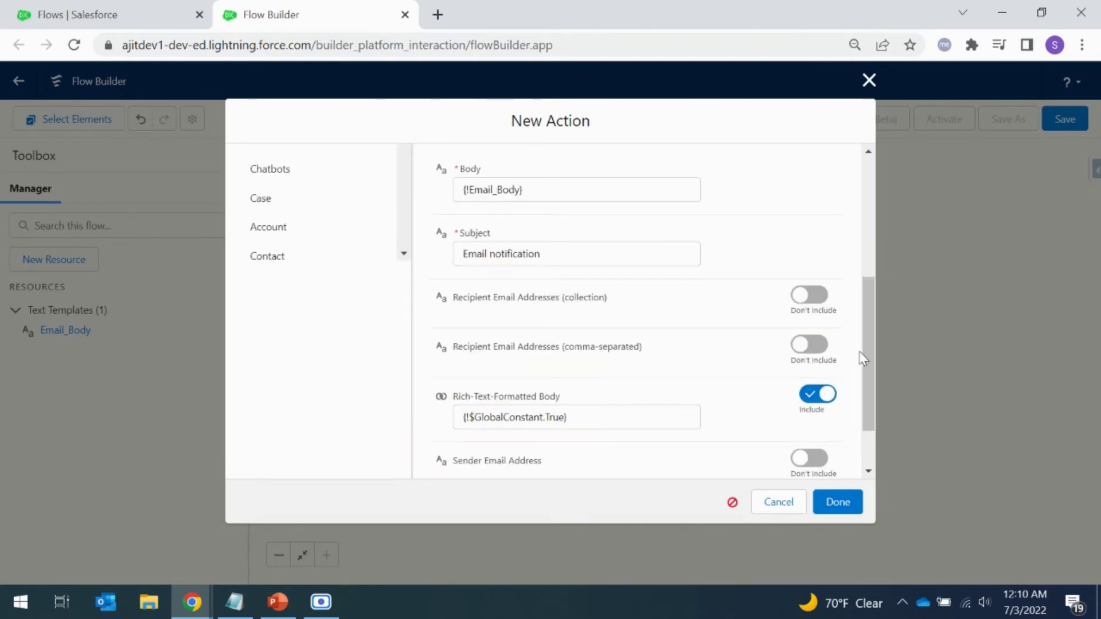
Set comma-separated recipients to {!$Record.Owner:User.Email} and save the Send email action
{"action": "left_click", "coordinate": [813, 345]}
{"action": "left_click", "coordinate": [583, 370]}
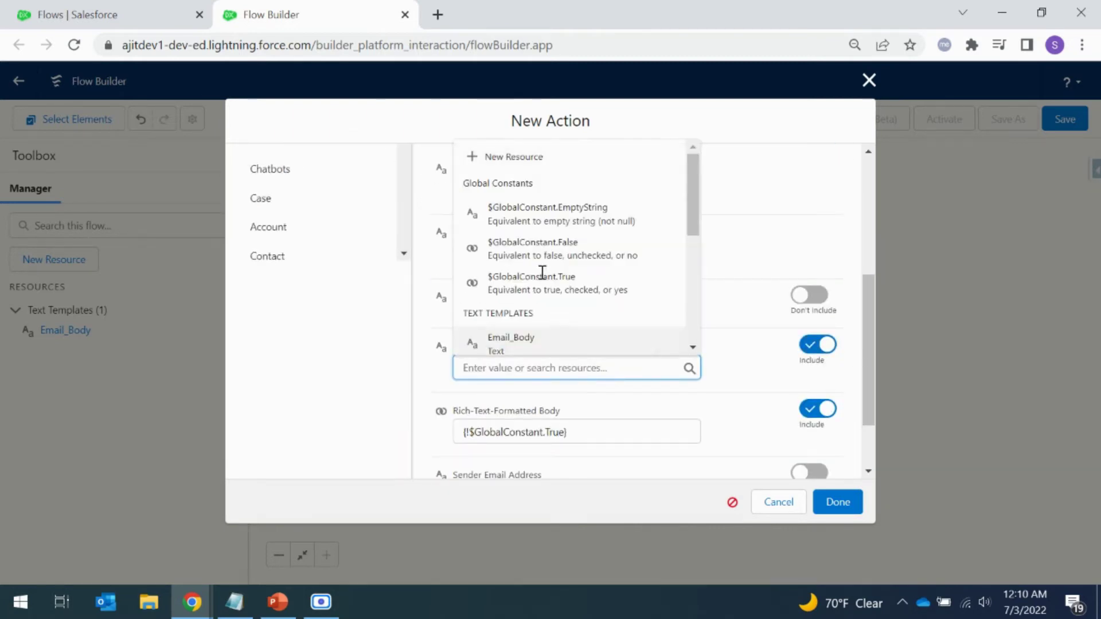
{"action": "scroll", "coordinate": [542, 273], "scroll_direction": "down", "scroll_amount": 5}
{"action": "left_click", "coordinate": [546, 253]}
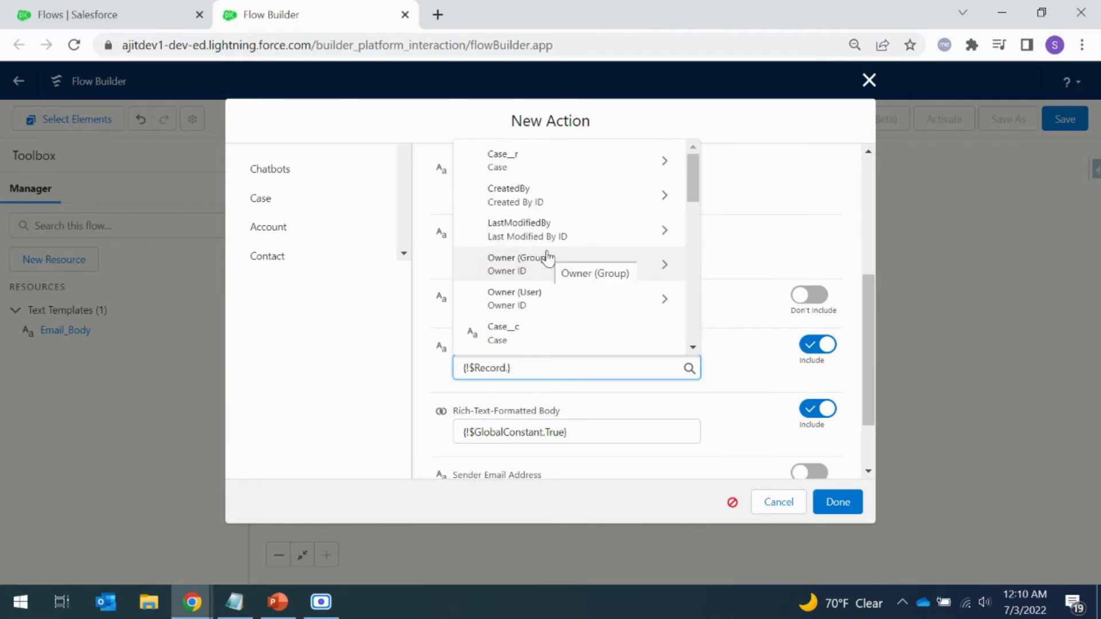
{"action": "type", "text": "owner"}
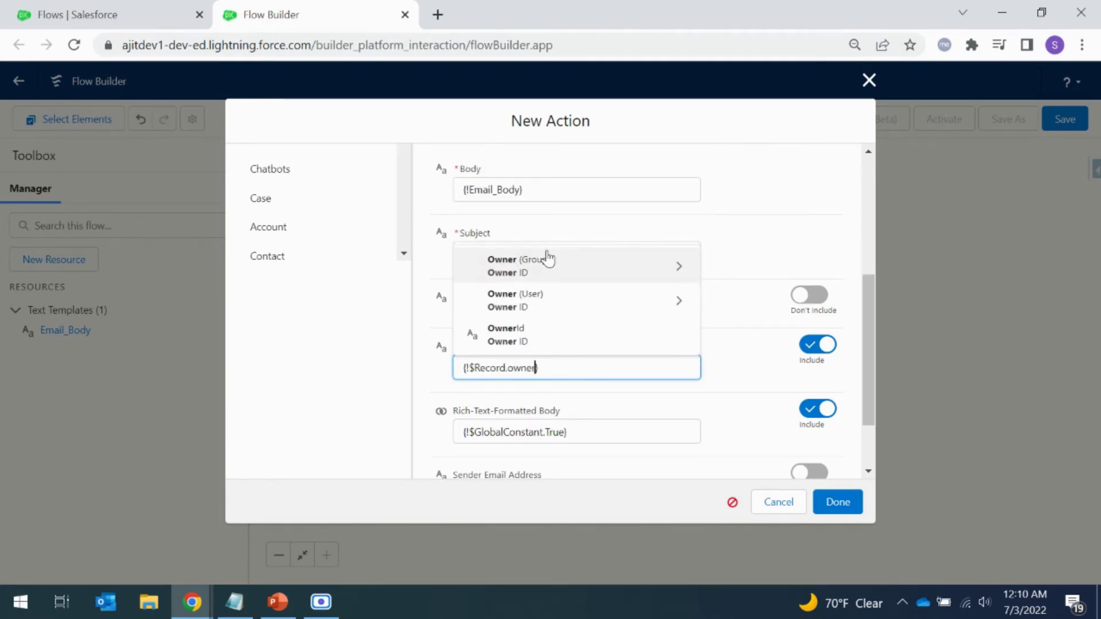
{"action": "left_click", "coordinate": [541, 300]}
{"action": "type", "text": "email"}
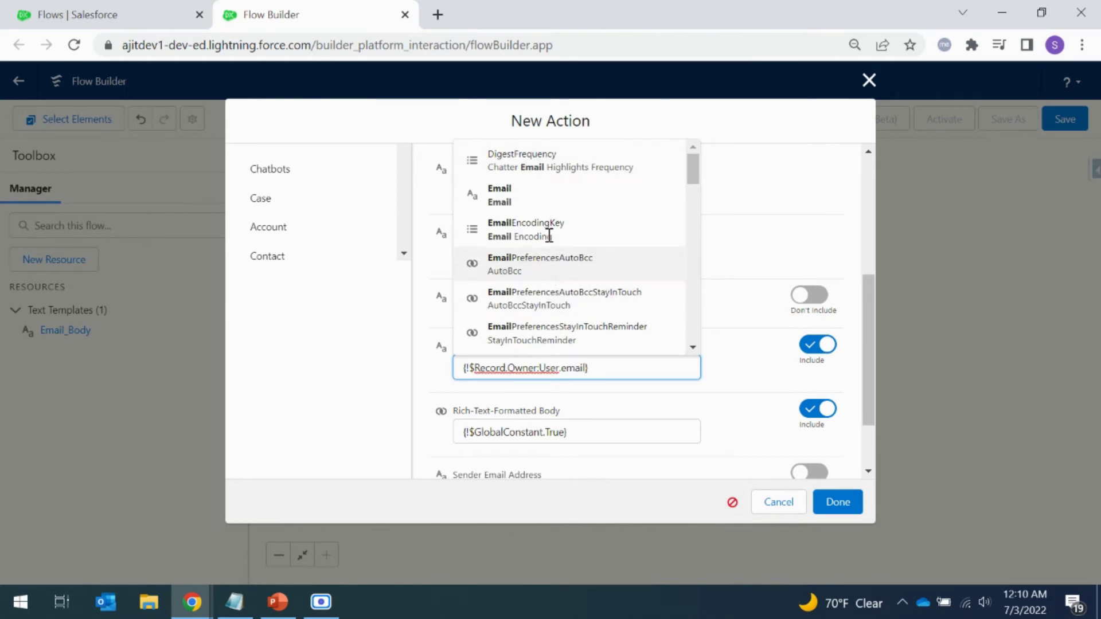
{"action": "left_click", "coordinate": [553, 195]}
{"action": "left_click", "coordinate": [744, 332]}
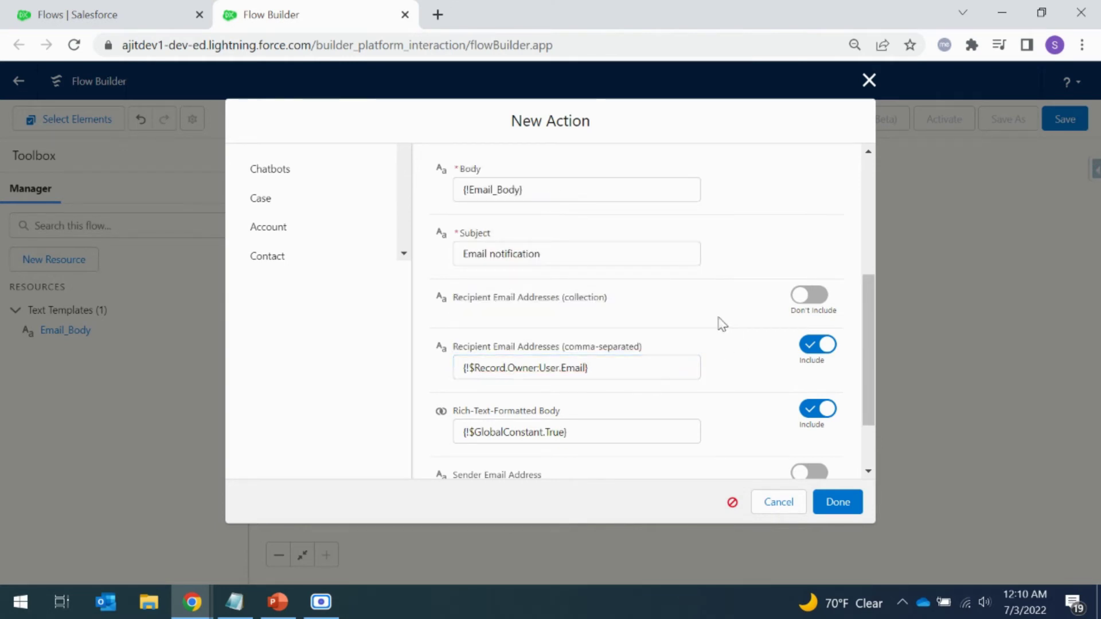
{"action": "left_click", "coordinate": [838, 507]}
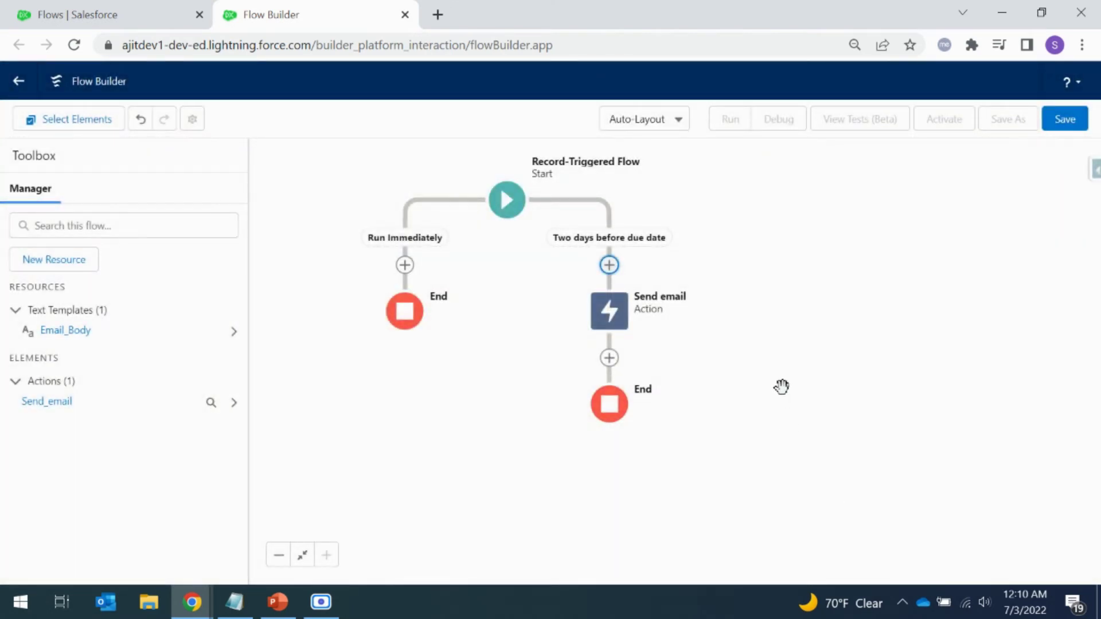
From the reopened Email_Body template, start a New Resource and list its resource types
{"action": "left_click", "coordinate": [62, 338]}
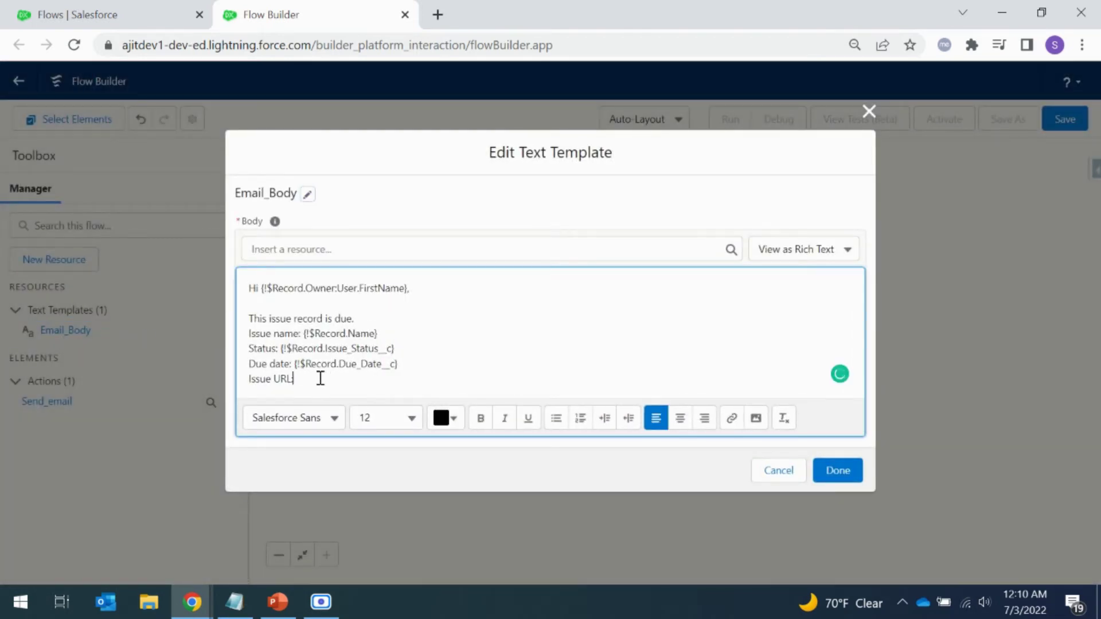
{"action": "left_click", "coordinate": [328, 249]}
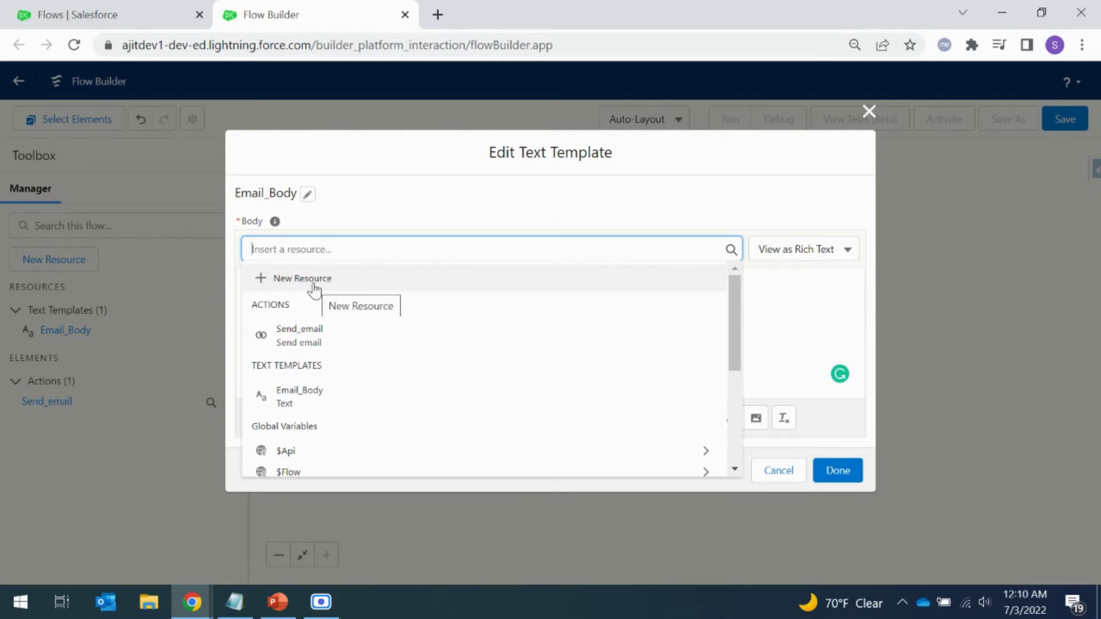
{"action": "left_click", "coordinate": [314, 284]}
{"action": "left_click", "coordinate": [313, 263]}
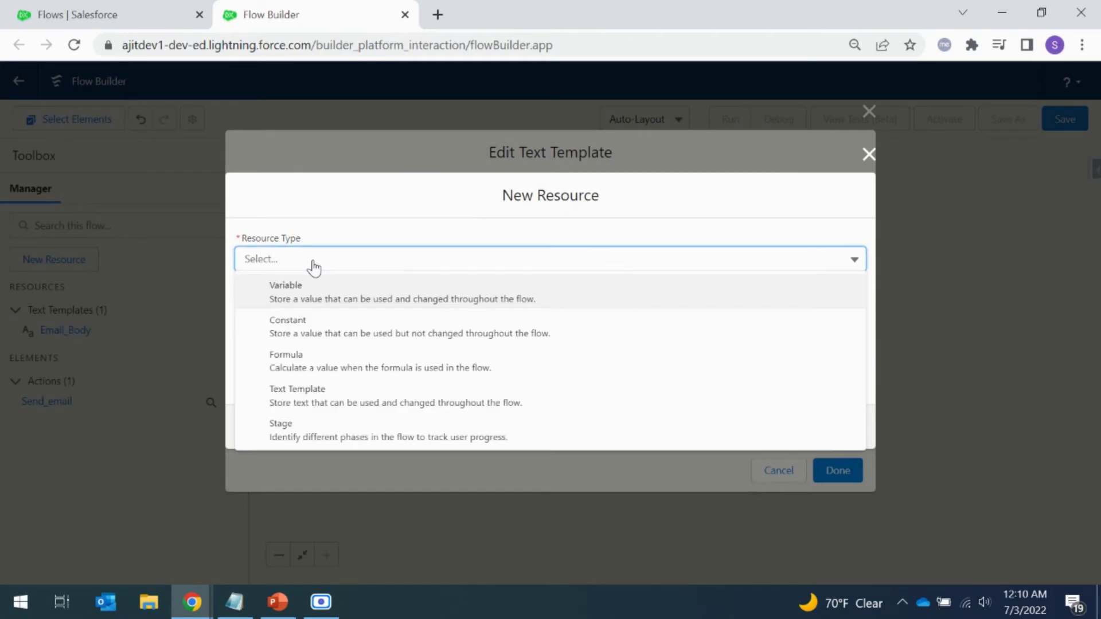
Make the new resource a Formula named URL with Text data type
{"action": "left_click", "coordinate": [338, 374]}
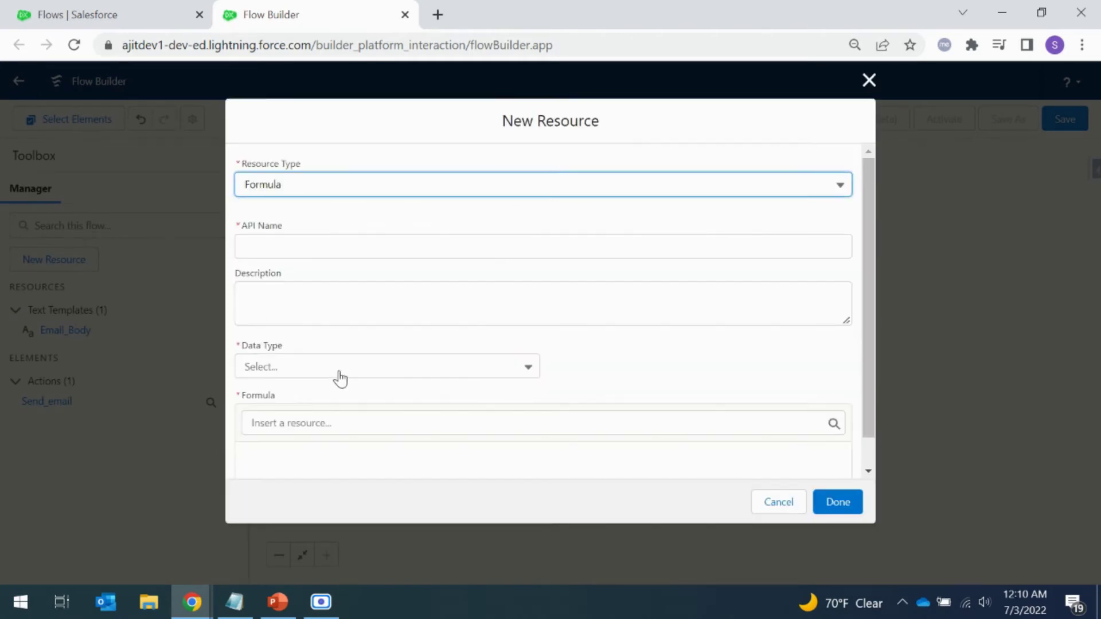
{"action": "left_click", "coordinate": [314, 251]}
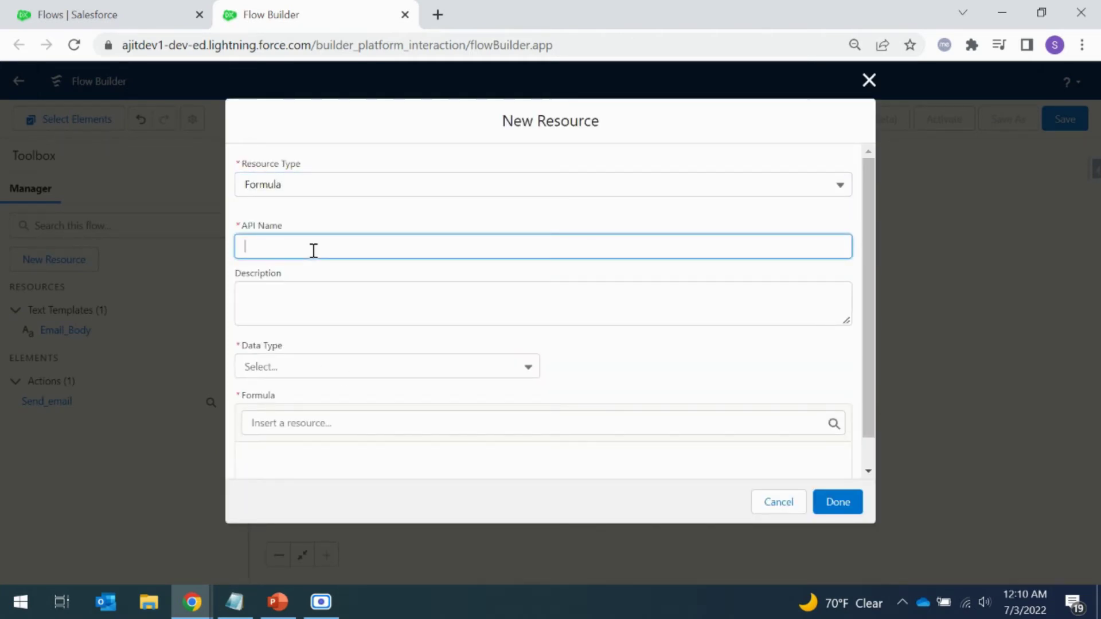
{"action": "type", "text": "URL"}
{"action": "left_click", "coordinate": [409, 372]}
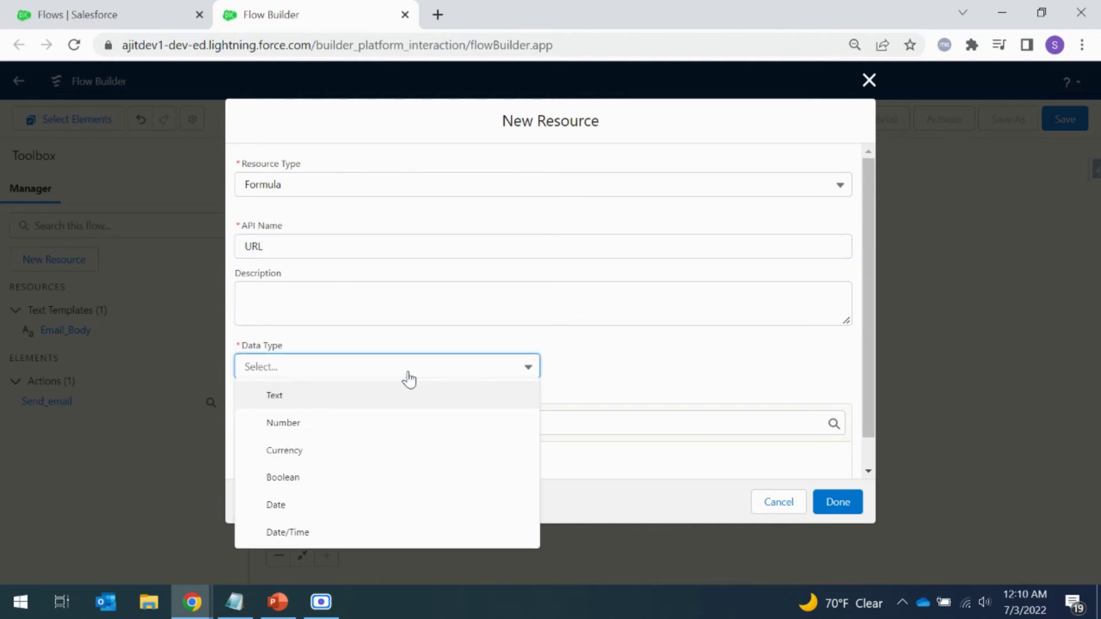
{"action": "left_click", "coordinate": [410, 395]}
Paste the LEFT/FIND $Api.Partner_Server_URL_260 & {!$Record.Id} formula into the formula box
{"action": "left_click", "coordinate": [422, 452]}
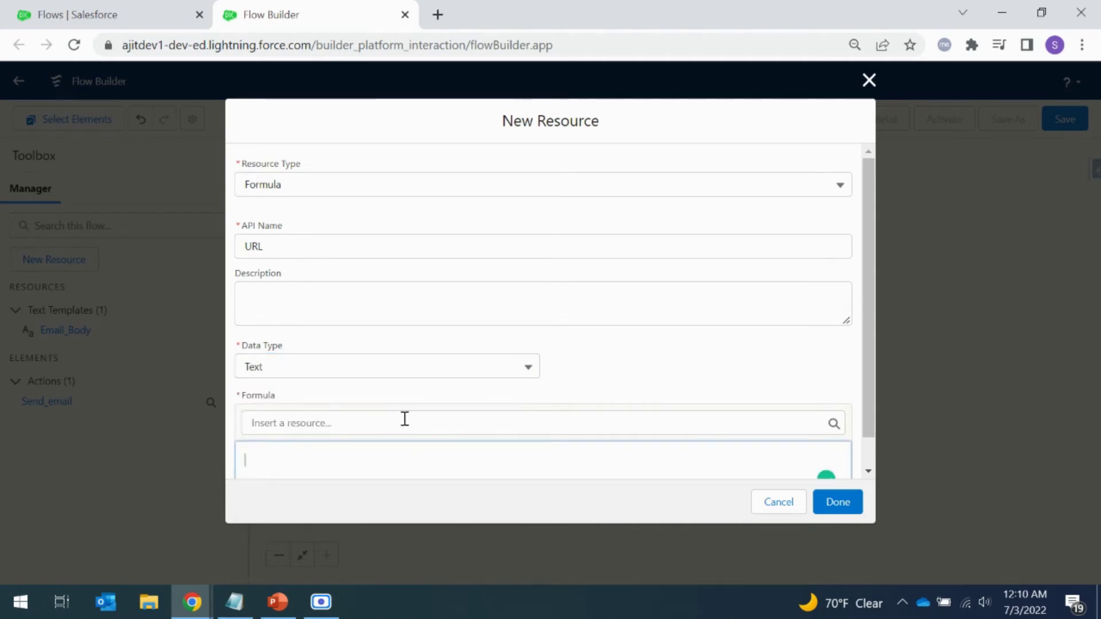
{"action": "scroll", "coordinate": [405, 420], "scroll_direction": "down", "scroll_amount": 1}
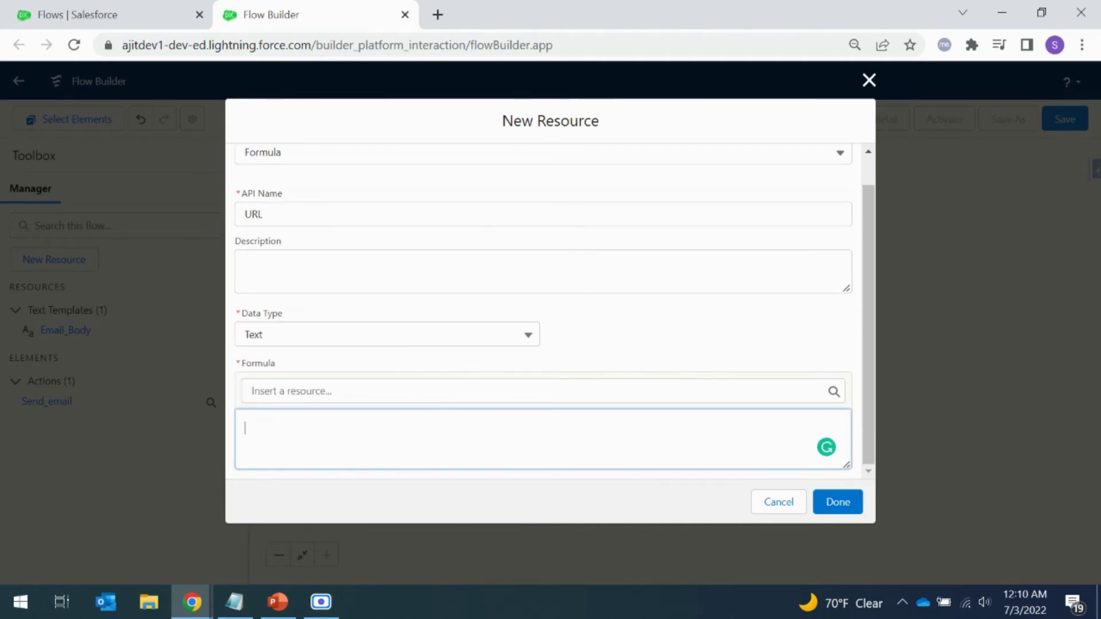
{"action": "key", "text": "alt+Tab"}
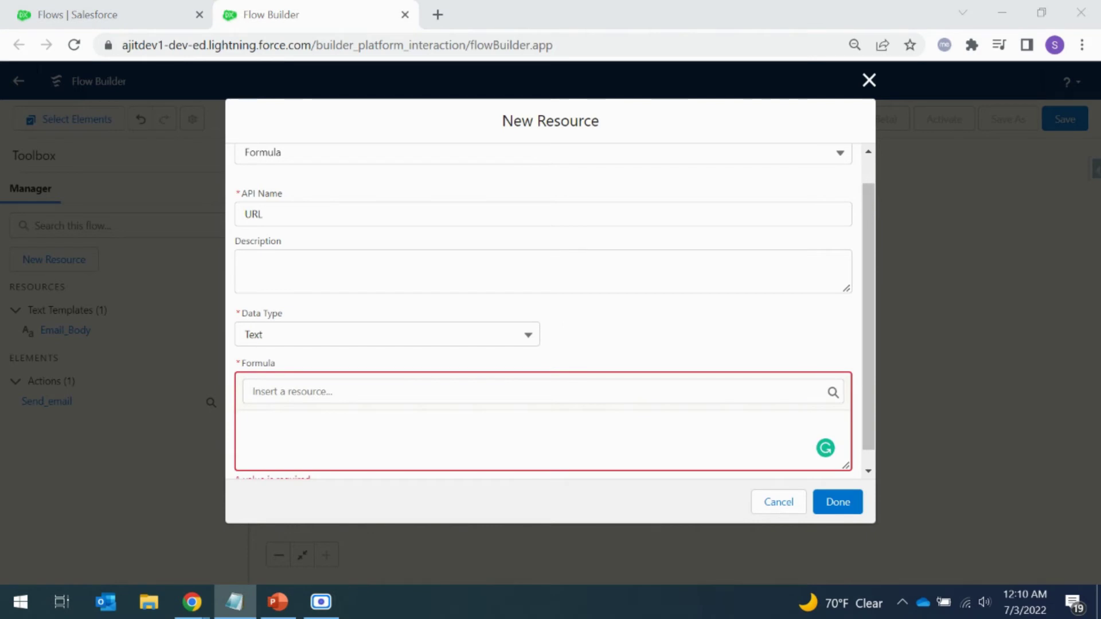
{"action": "left_click", "coordinate": [385, 442]}
{"action": "type", "text": "LEFT($Api.Partner_Server_URL_260, FIND( '/services', $Api.Partner_Server_URL_260)) & {!$Record.Id}"}
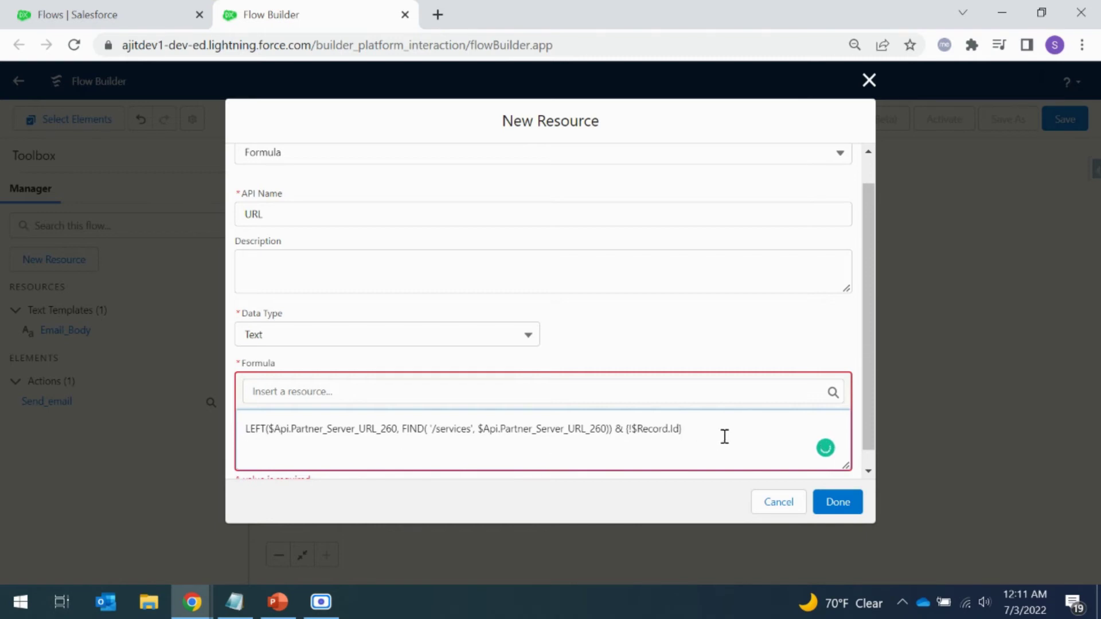
Review the URL formula's server URL and '/services' parts, then select the entire formula
{"action": "left_click_drag", "start_coordinate": [724, 437], "coordinate": [231, 443]}
{"action": "left_click", "coordinate": [371, 476]}
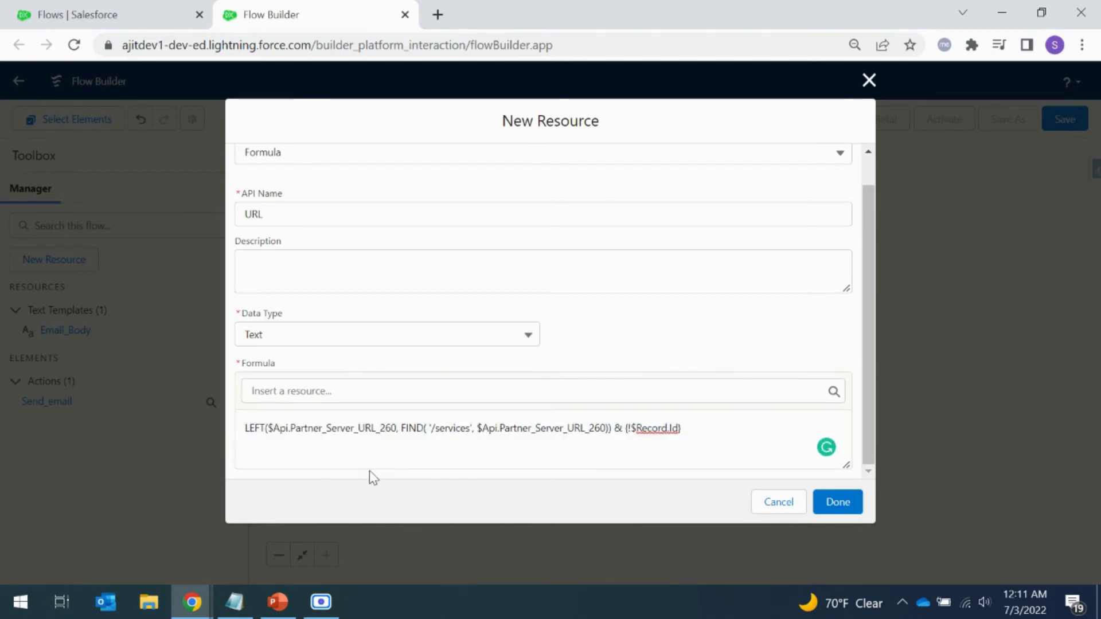
{"action": "left_click", "coordinate": [357, 428]}
{"action": "left_click_drag", "start_coordinate": [357, 428], "coordinate": [280, 428]}
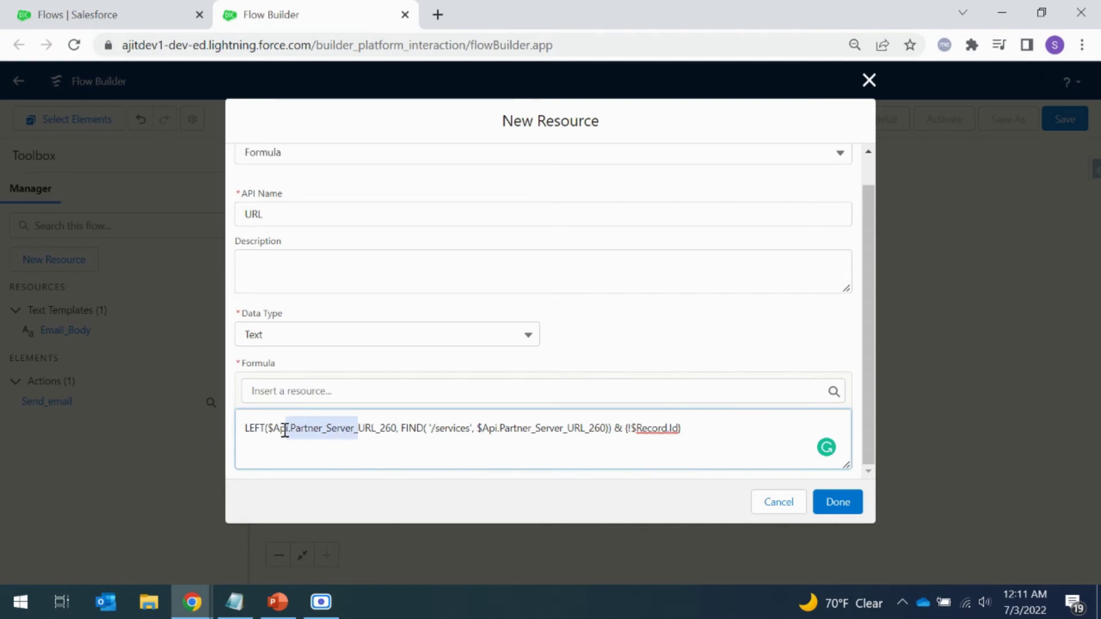
{"action": "left_click", "coordinate": [380, 456]}
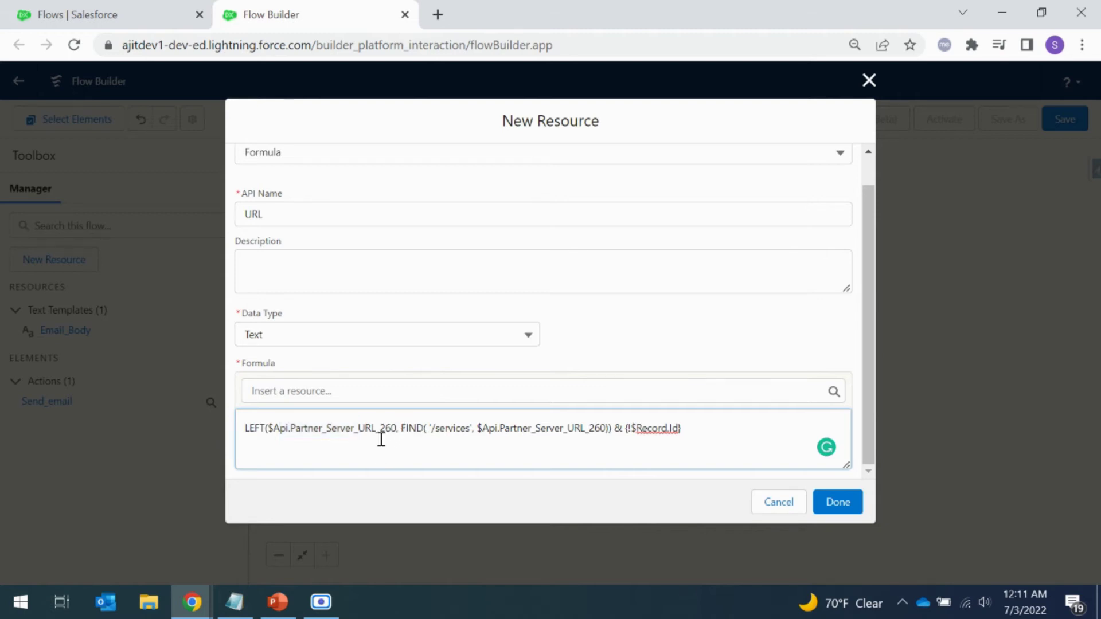
{"action": "left_click_drag", "start_coordinate": [391, 428], "coordinate": [319, 426]}
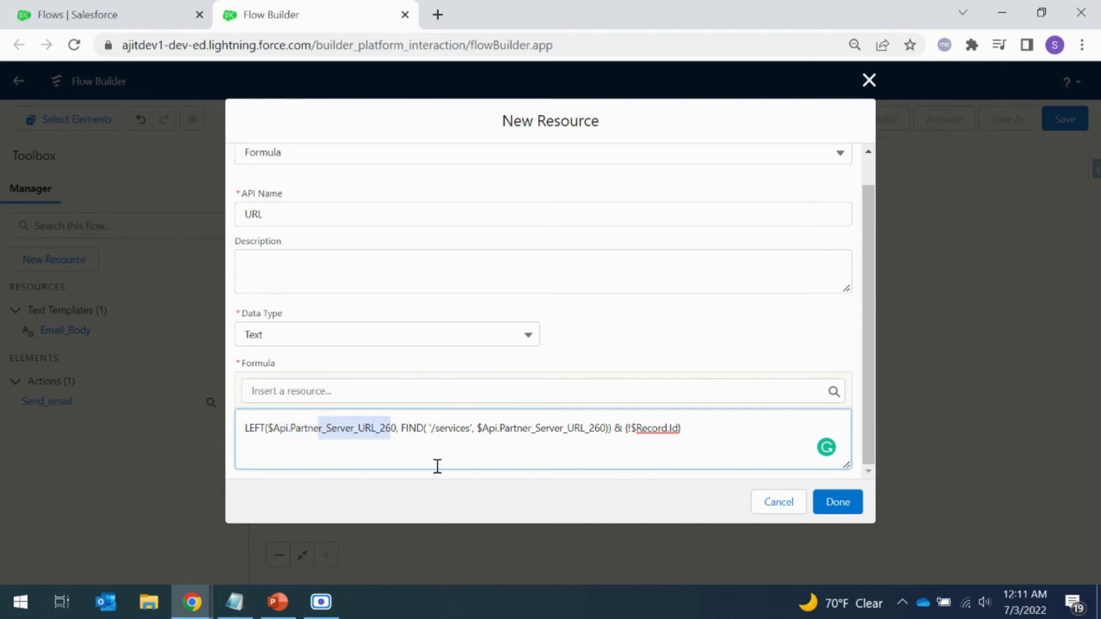
{"action": "left_click", "coordinate": [432, 430]}
{"action": "left_click_drag", "start_coordinate": [435, 429], "coordinate": [695, 427]}
{"action": "left_click", "coordinate": [696, 426]}
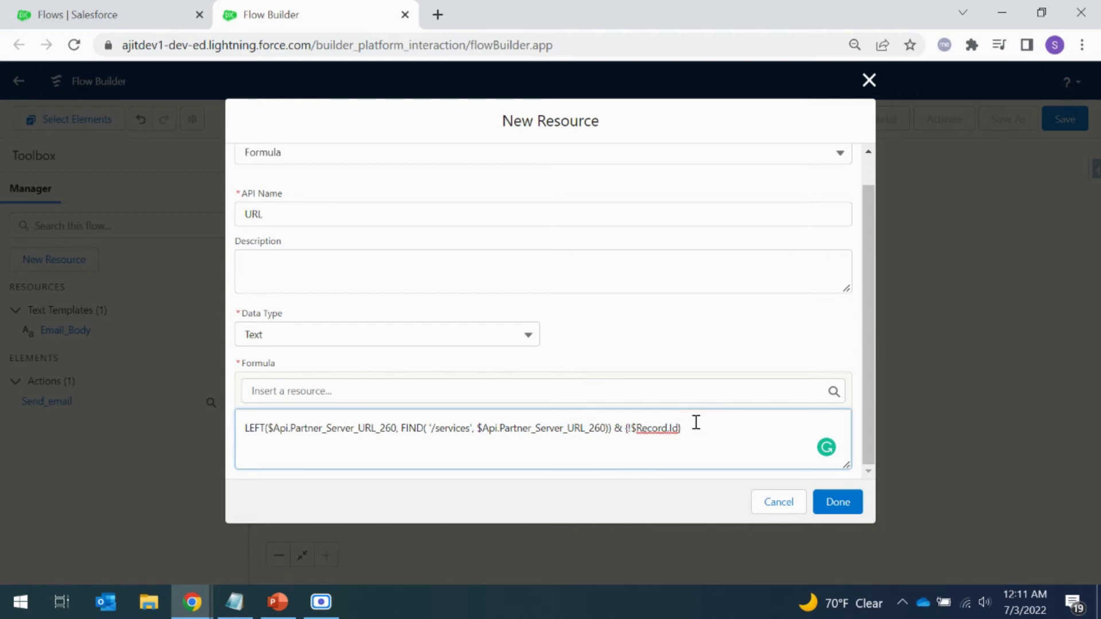
{"action": "left_click_drag", "start_coordinate": [696, 426], "coordinate": [135, 433]}
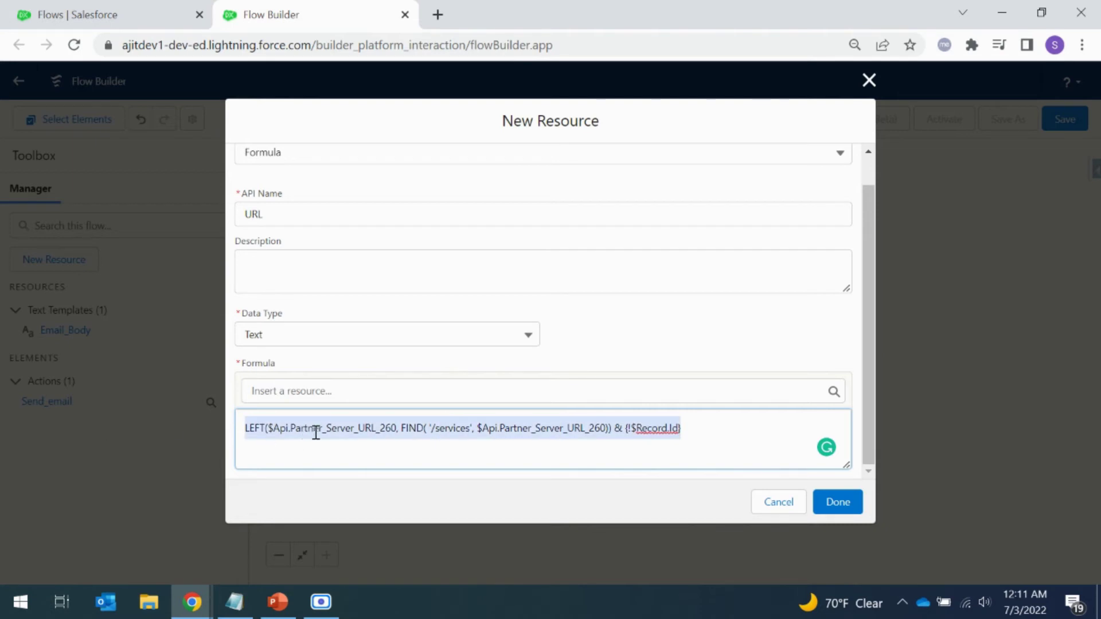
{"action": "left_click", "coordinate": [711, 428]}
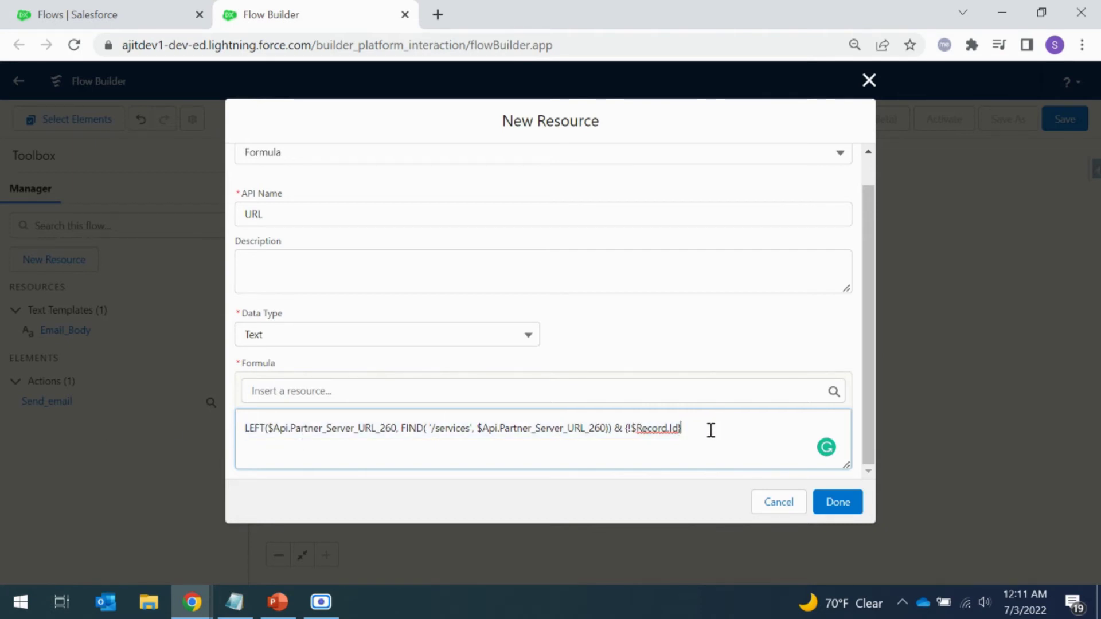
{"action": "key", "text": "ctrl+a"}
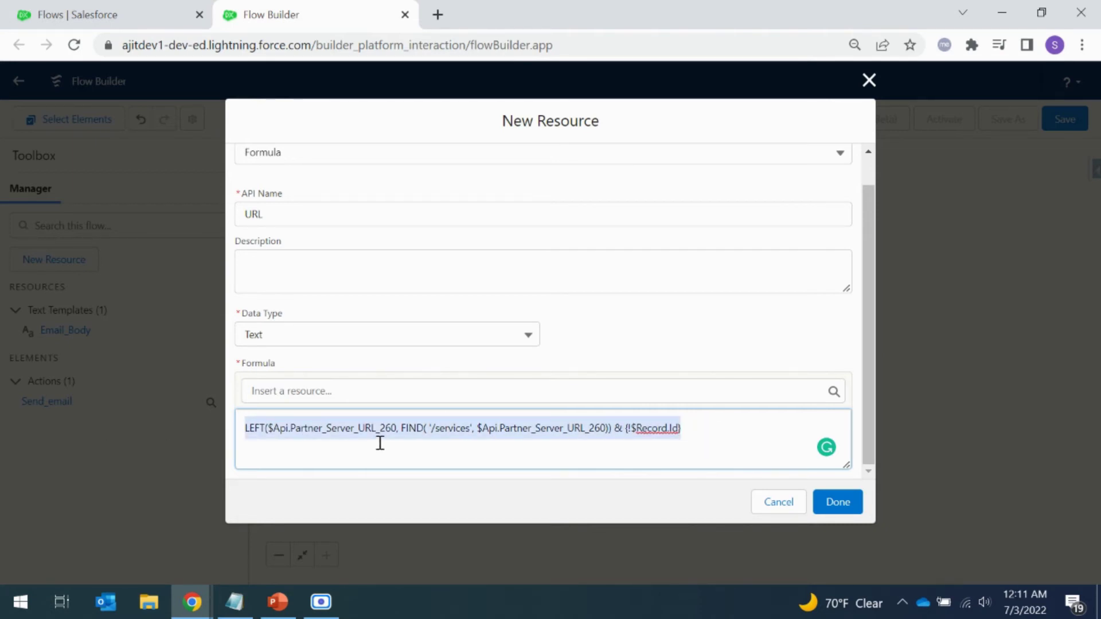
Save the URL formula and make {!URL} in the email body a link to {!URL}
{"action": "left_click", "coordinate": [839, 503]}
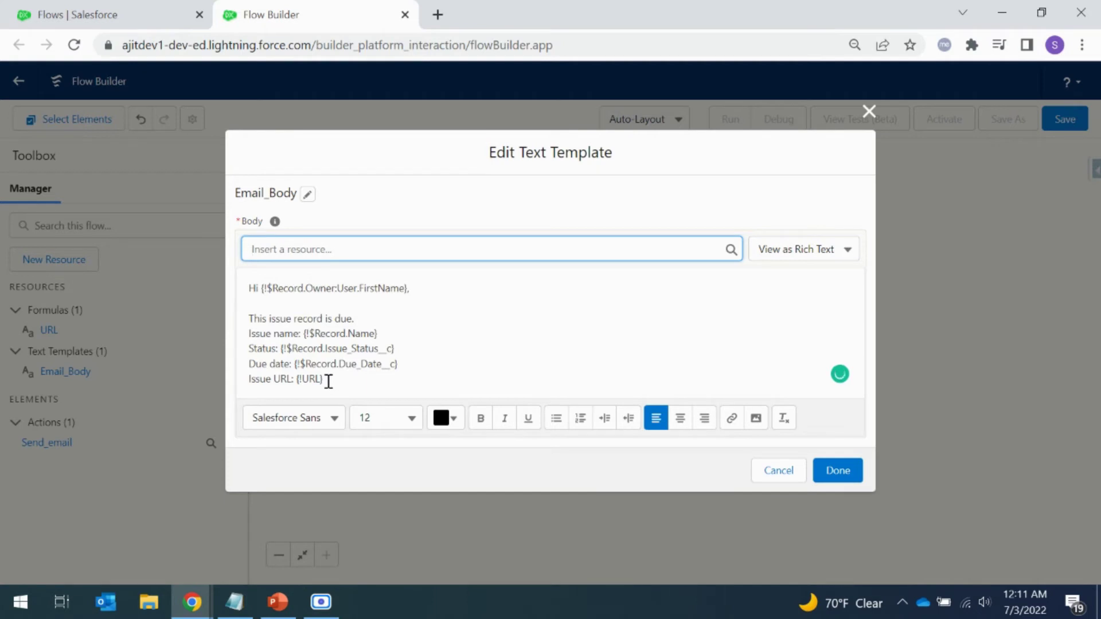
{"action": "left_click_drag", "start_coordinate": [326, 379], "coordinate": [296, 379]}
{"action": "key", "text": "ctrl+c"}
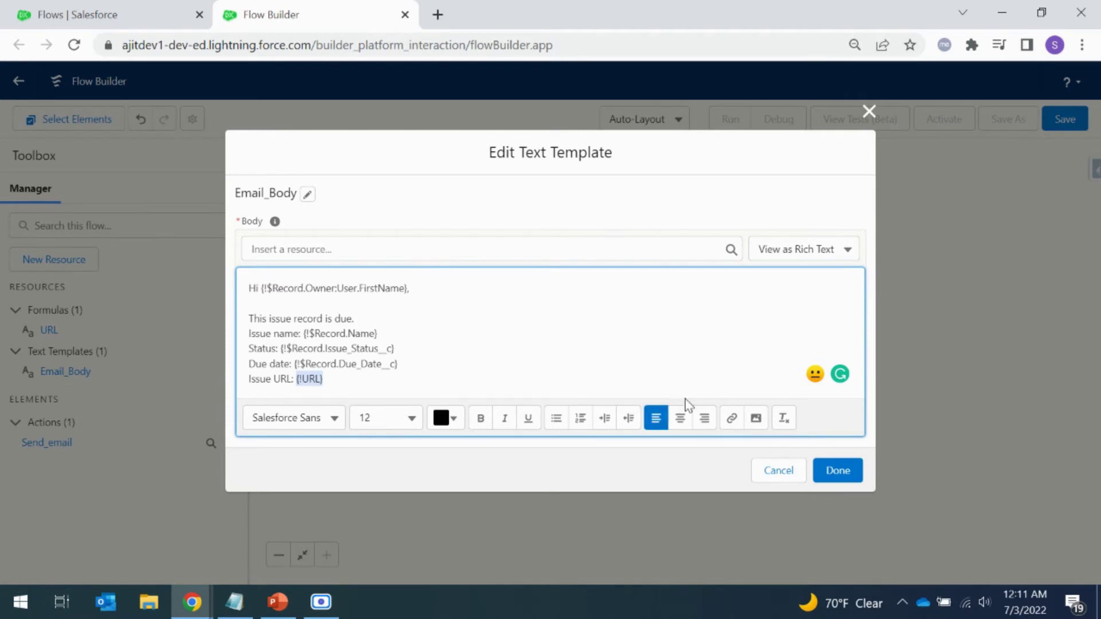
{"action": "left_click", "coordinate": [731, 422]}
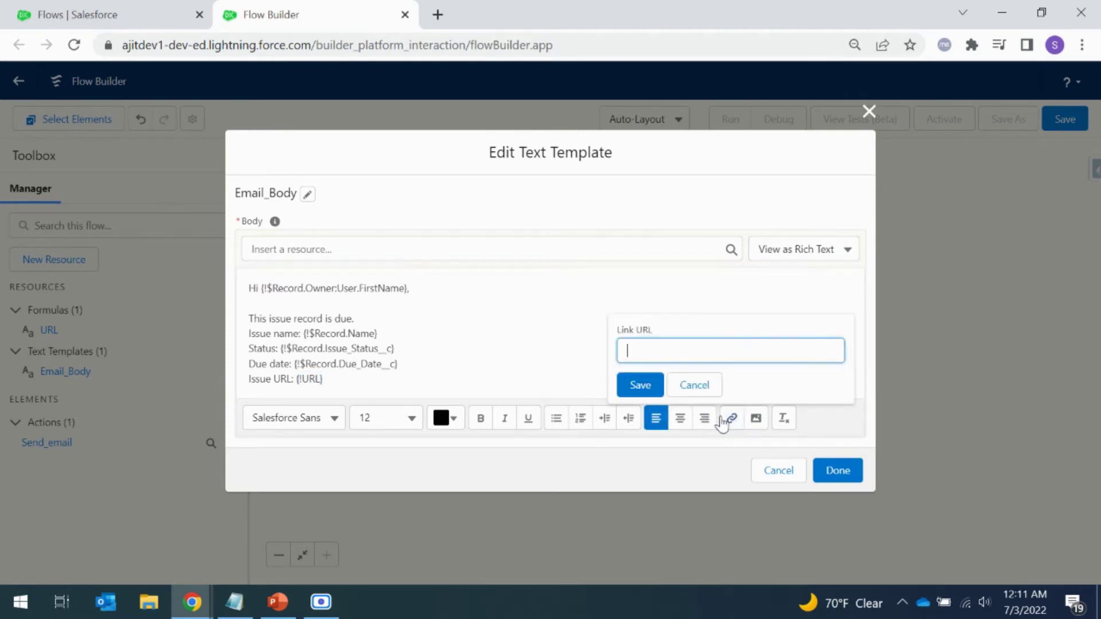
{"action": "key", "text": "ctrl+v"}
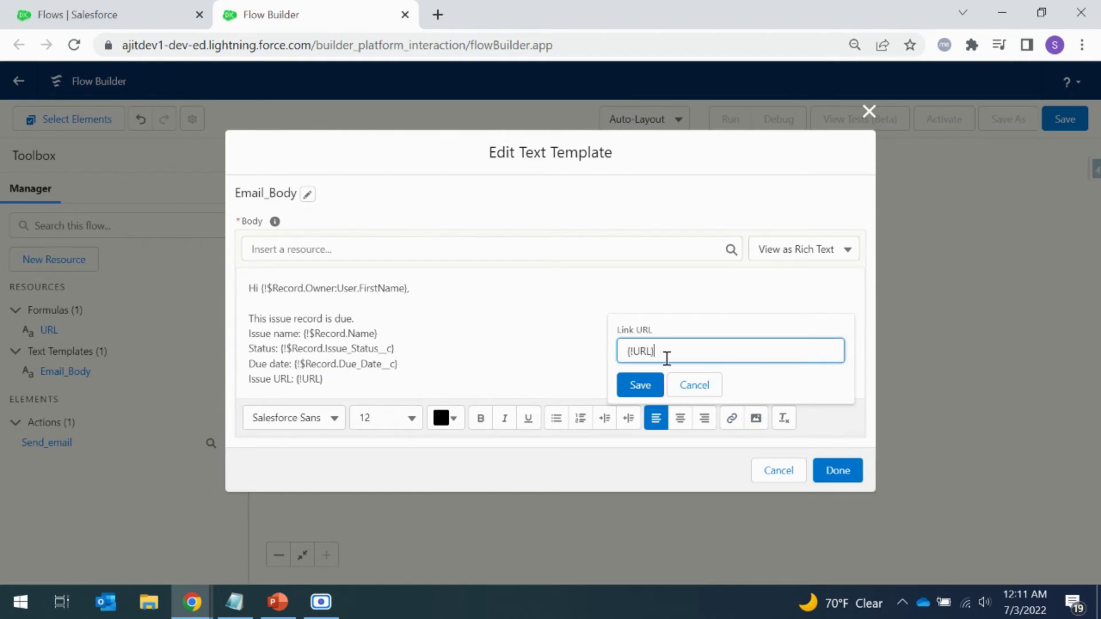
{"action": "left_click", "coordinate": [636, 385]}
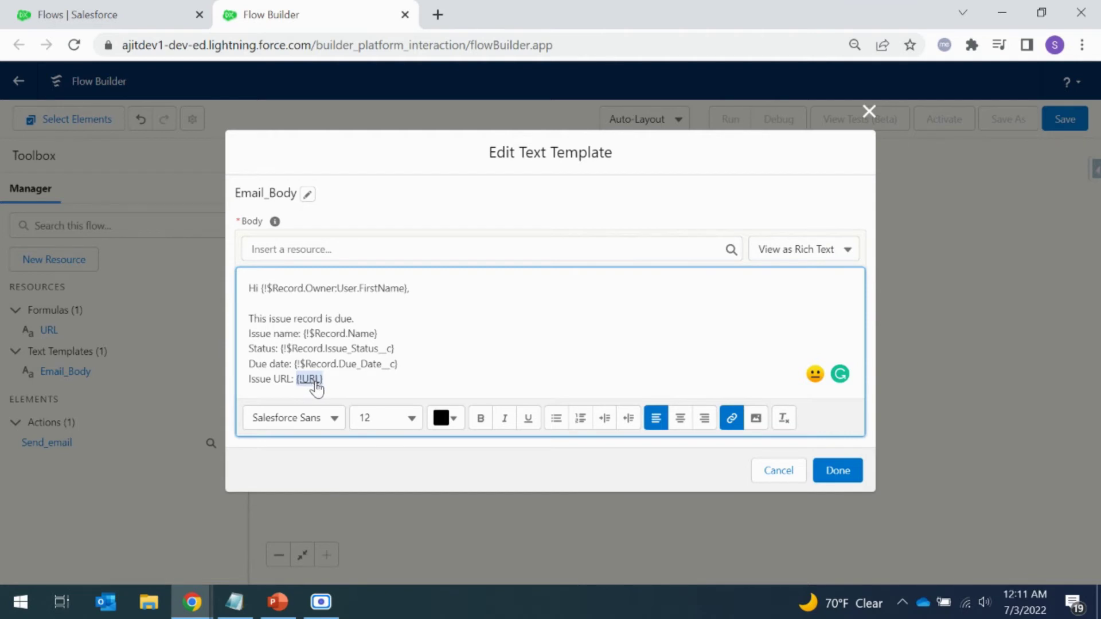
Add a 'Thanks' line below the Issue URL line and save the Email_Body template
{"action": "left_click", "coordinate": [381, 388]}
{"action": "key", "text": "Return"}
{"action": "key", "text": "Return"}
{"action": "type", "text": "Thanks"}
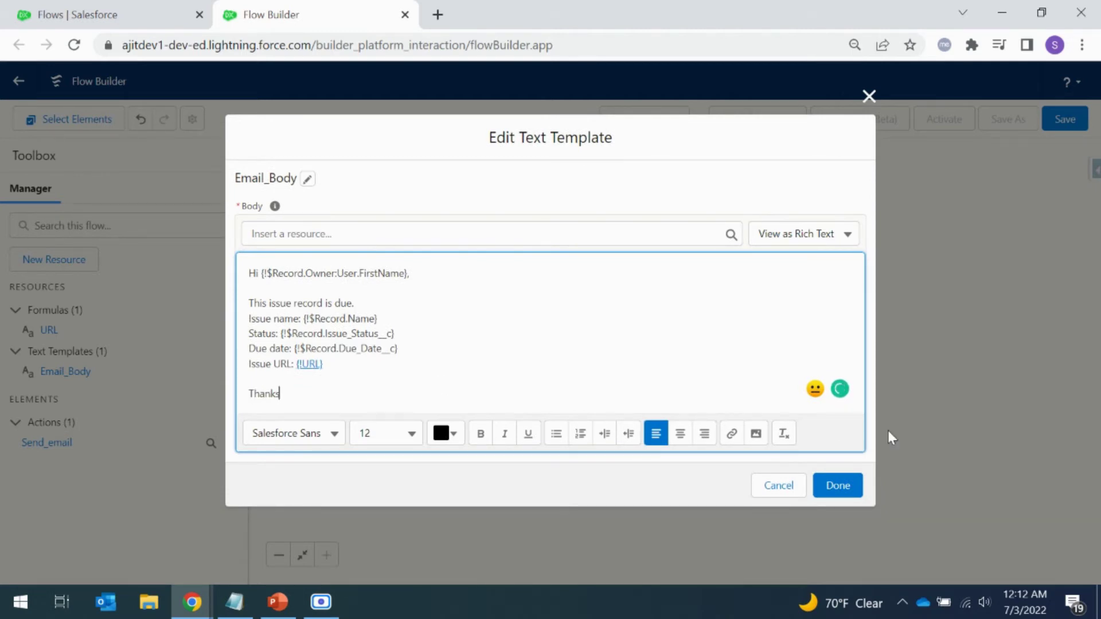
{"action": "left_click", "coordinate": [838, 485]}
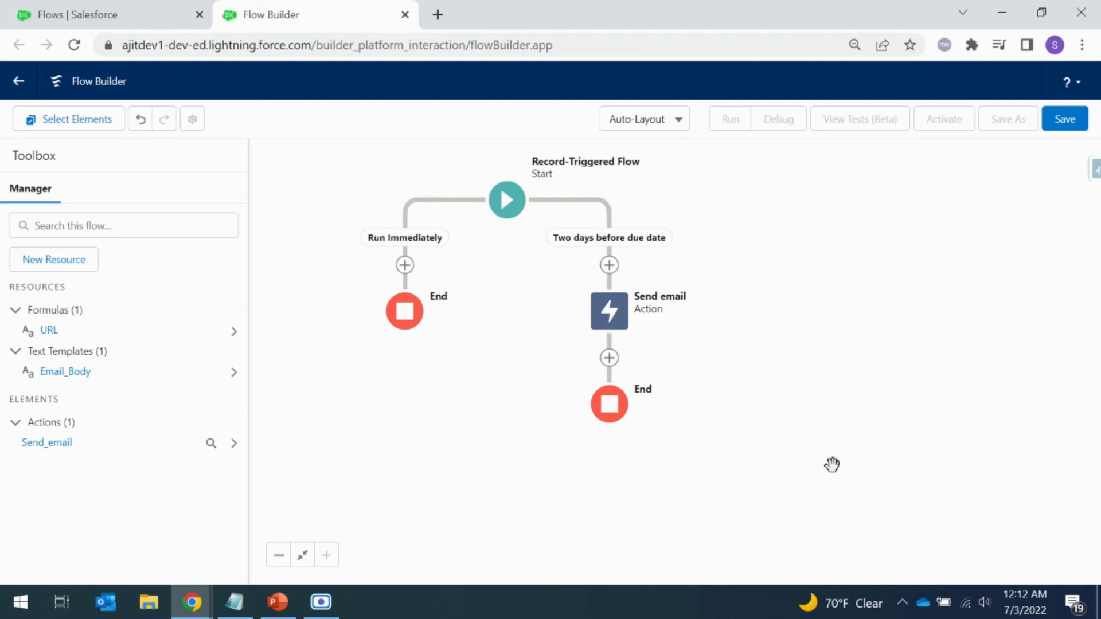
Add an Action element after Send email and choose New_Task by searching 'task'
{"action": "left_click", "coordinate": [609, 358]}
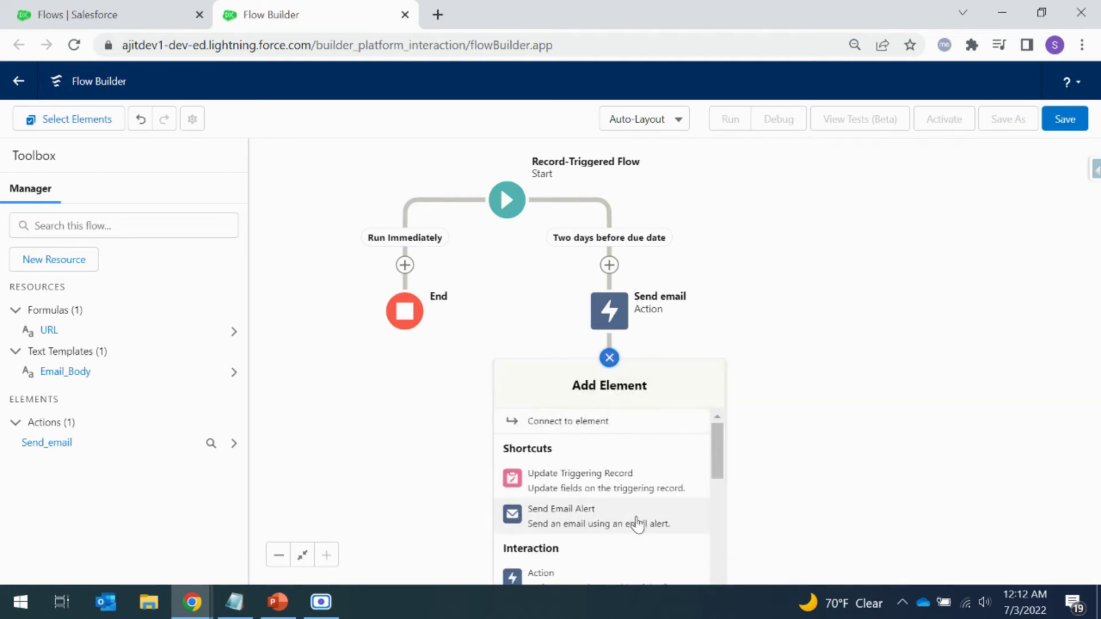
{"action": "scroll", "coordinate": [635, 524], "scroll_direction": "down", "scroll_amount": 1}
{"action": "scroll", "coordinate": [636, 524], "scroll_direction": "up", "scroll_amount": 1}
{"action": "scroll", "coordinate": [635, 524], "scroll_direction": "down", "scroll_amount": 1}
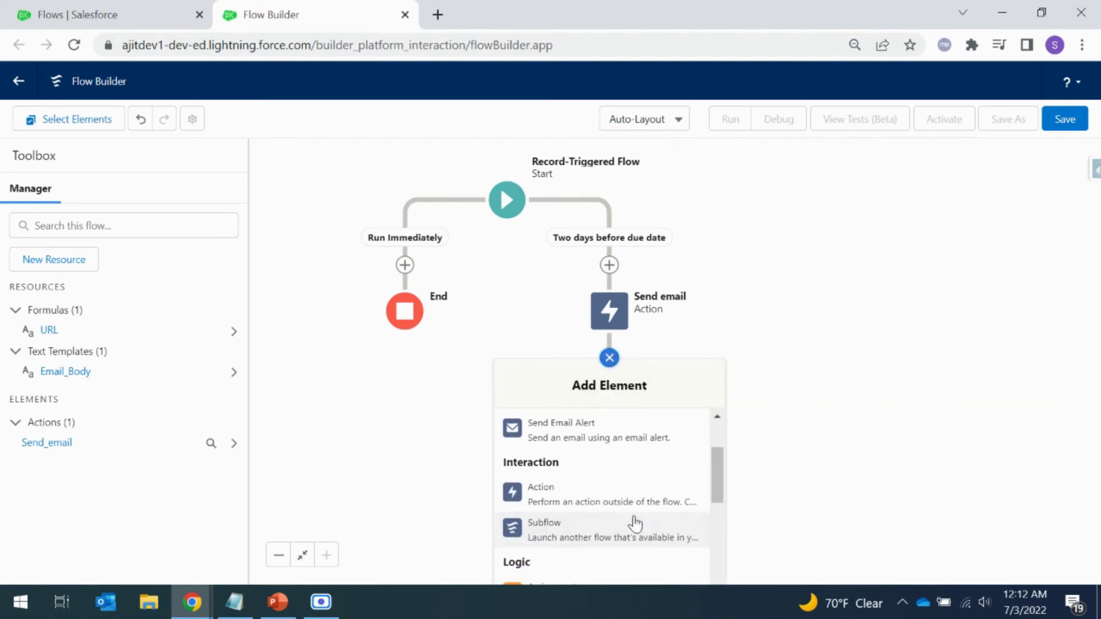
{"action": "left_click", "coordinate": [598, 488]}
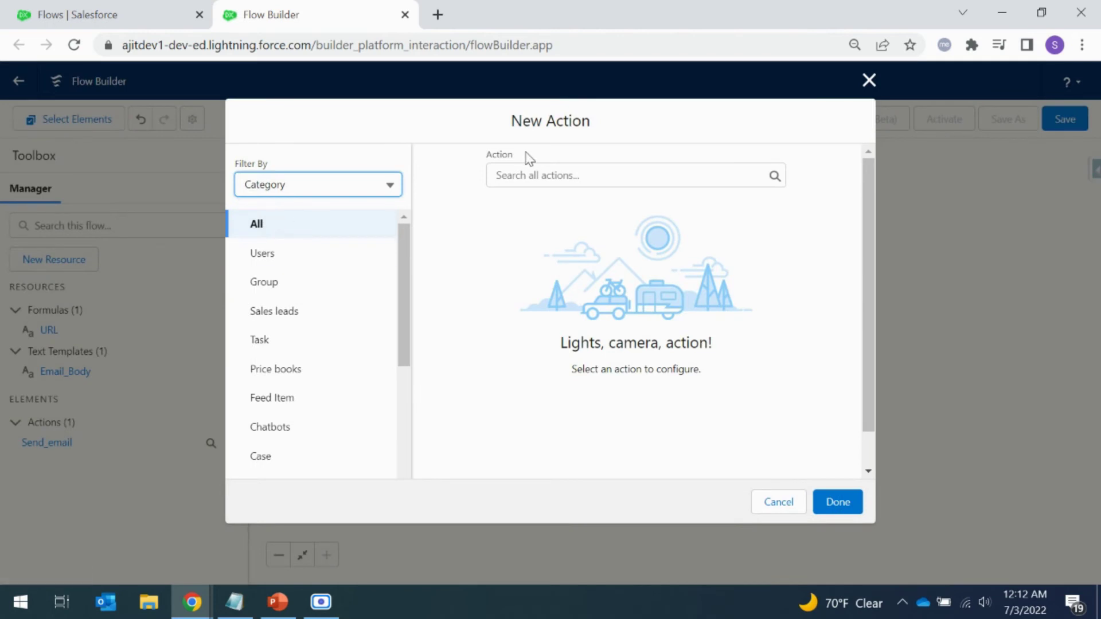
{"action": "left_click", "coordinate": [532, 176]}
{"action": "type", "text": "task"}
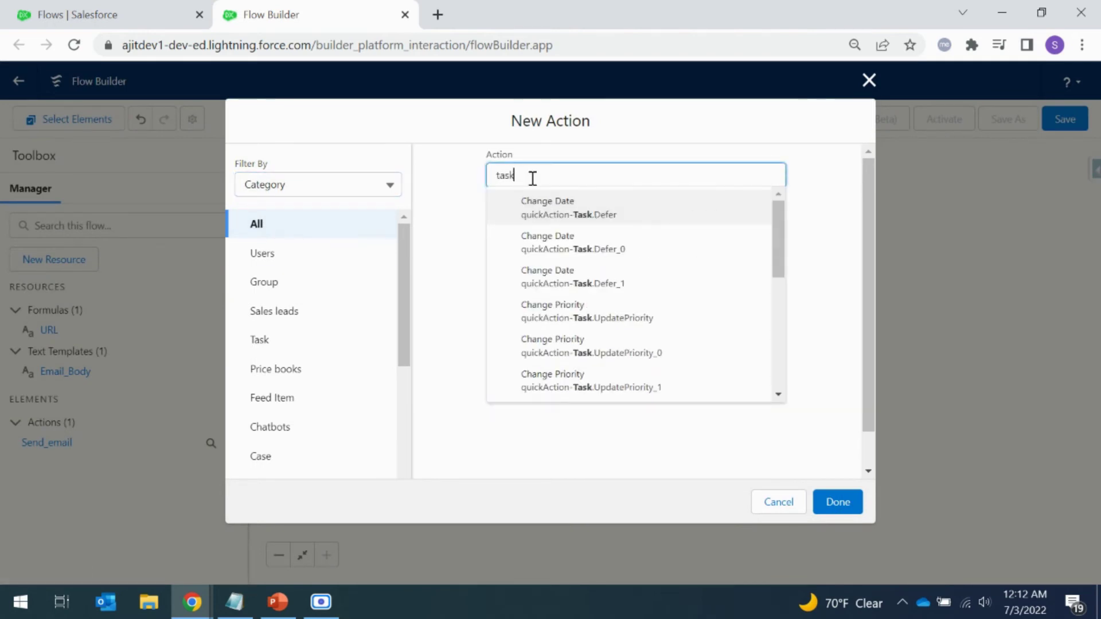
{"action": "left_click", "coordinate": [621, 385]}
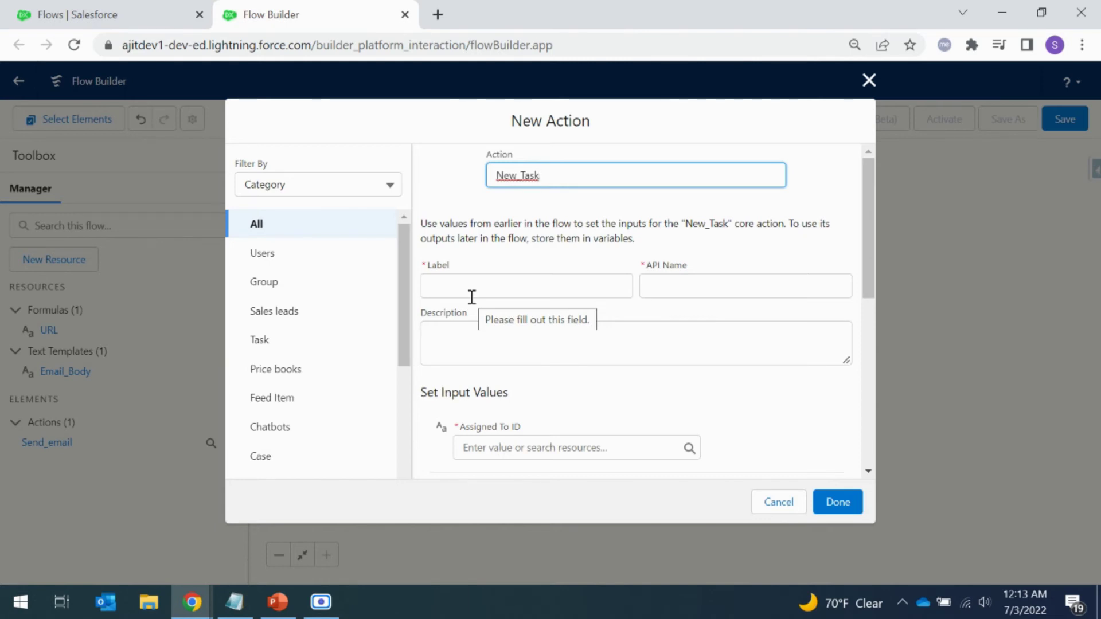
Label the action 'Task' and set Assigned To ID to {!$Record.OwnerId}
{"action": "left_click", "coordinate": [471, 296]}
{"action": "type", "text": "Task"}
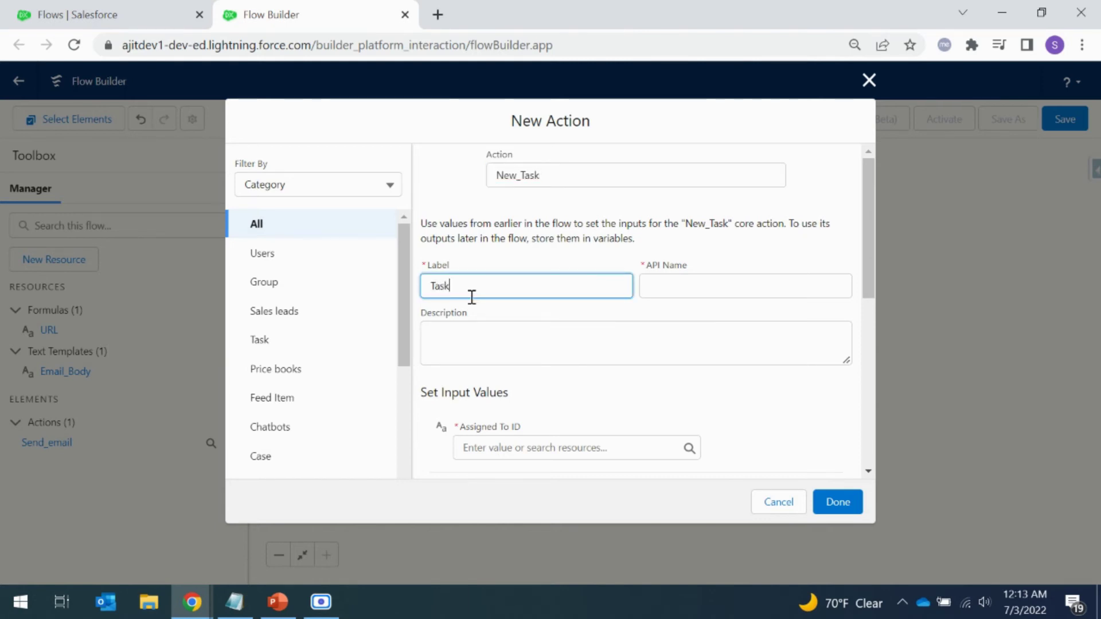
{"action": "left_click", "coordinate": [562, 406]}
{"action": "scroll", "coordinate": [559, 401], "scroll_direction": "down", "scroll_amount": 1}
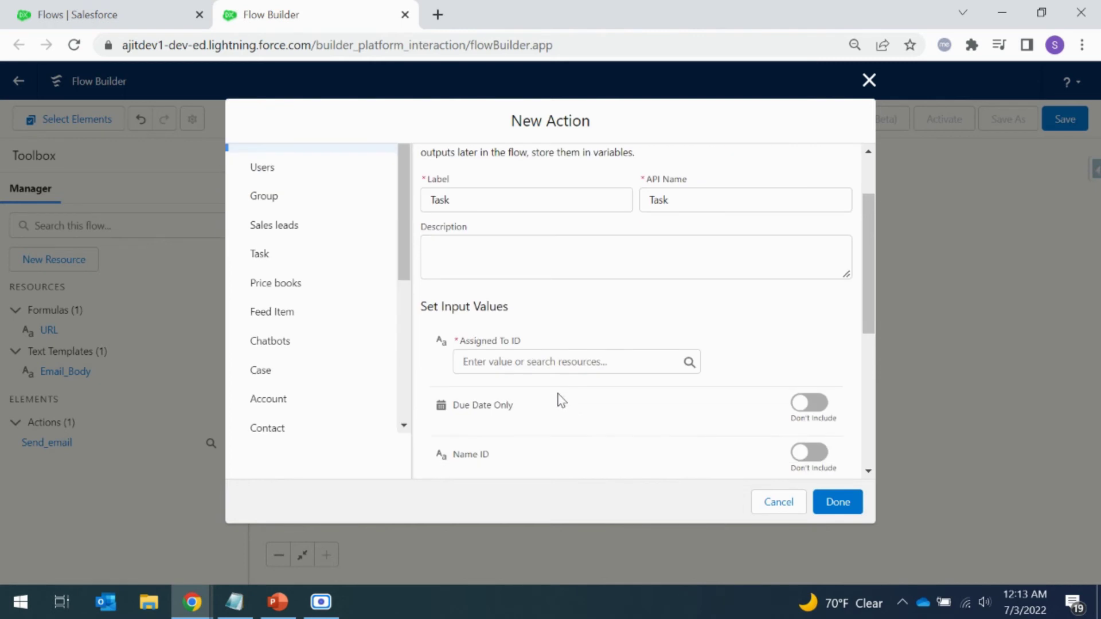
{"action": "left_click", "coordinate": [550, 361]}
{"action": "scroll", "coordinate": [548, 327], "scroll_direction": "down", "scroll_amount": 6}
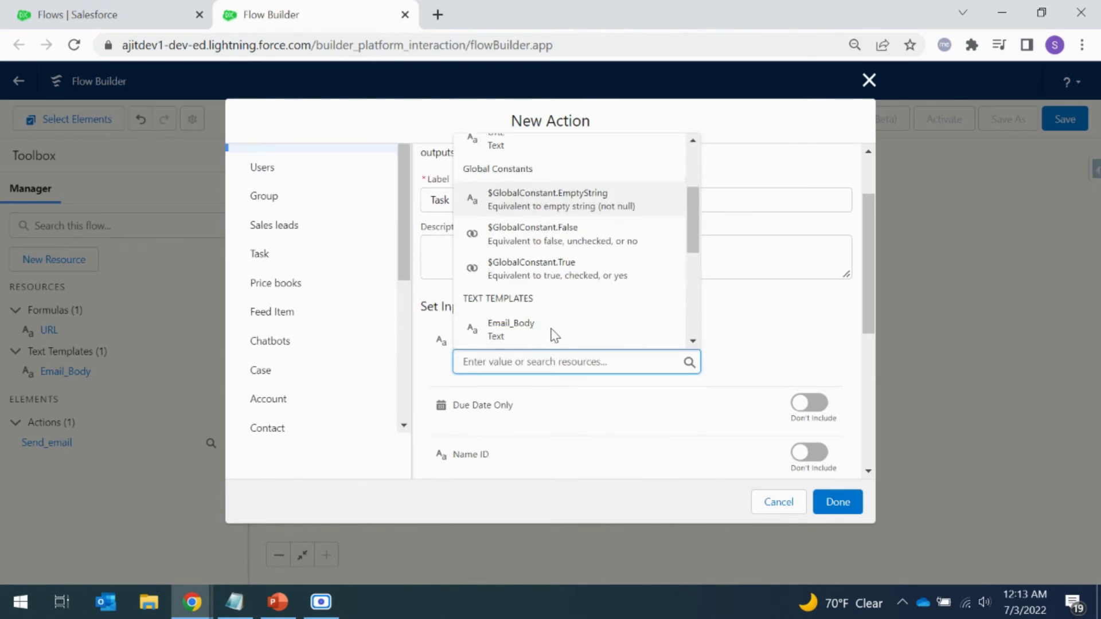
{"action": "left_click", "coordinate": [545, 276]}
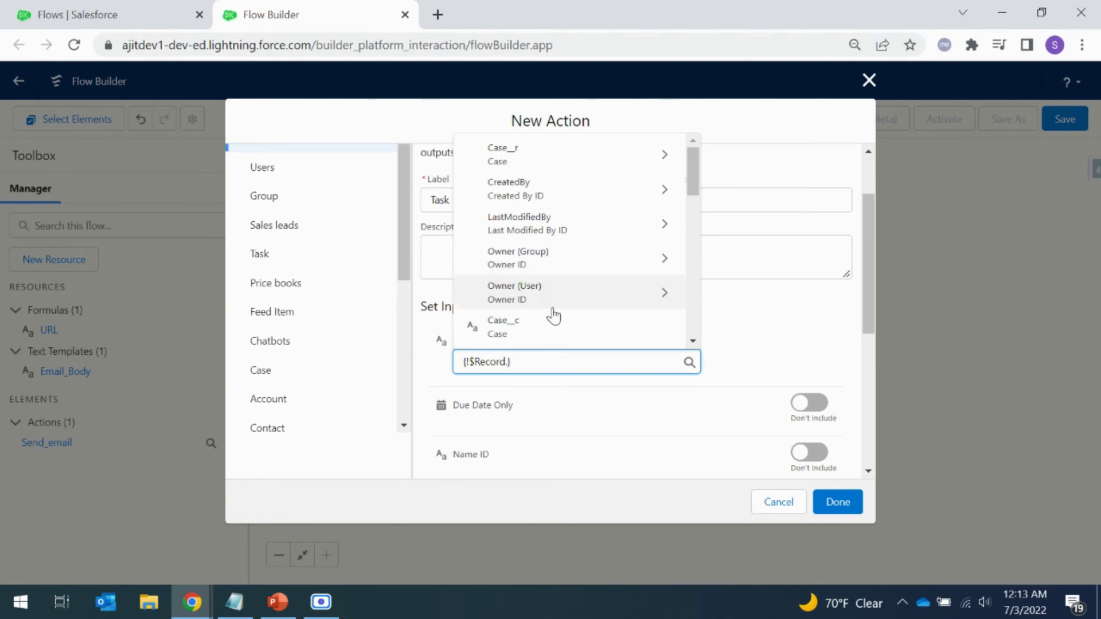
{"action": "type", "text": "own"}
{"action": "left_click", "coordinate": [536, 328]}
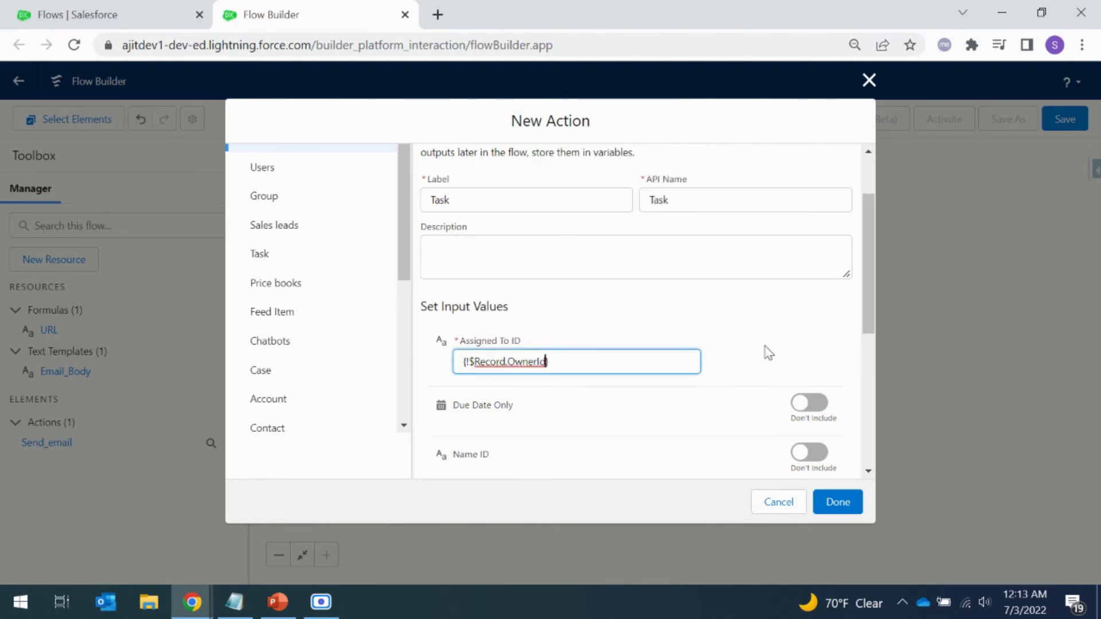
Include Due Date Only and set it to {!$Flow.CurrentDate}
{"action": "scroll", "coordinate": [696, 343], "scroll_direction": "down", "scroll_amount": 3}
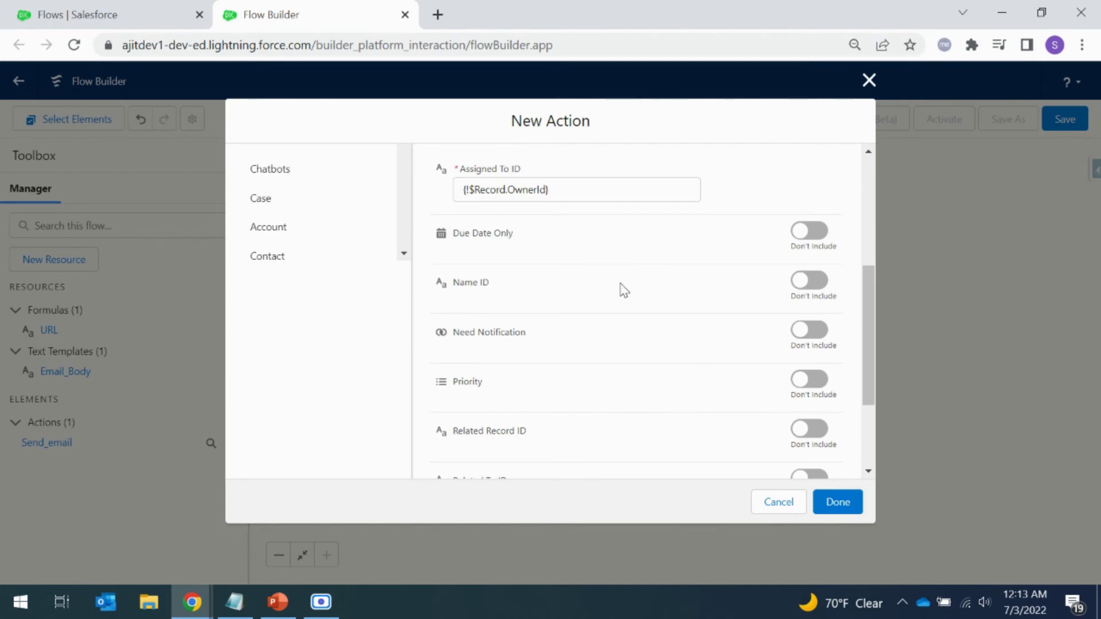
{"action": "scroll", "coordinate": [622, 302], "scroll_direction": "down", "scroll_amount": 2}
{"action": "scroll", "coordinate": [624, 302], "scroll_direction": "up", "scroll_amount": 2}
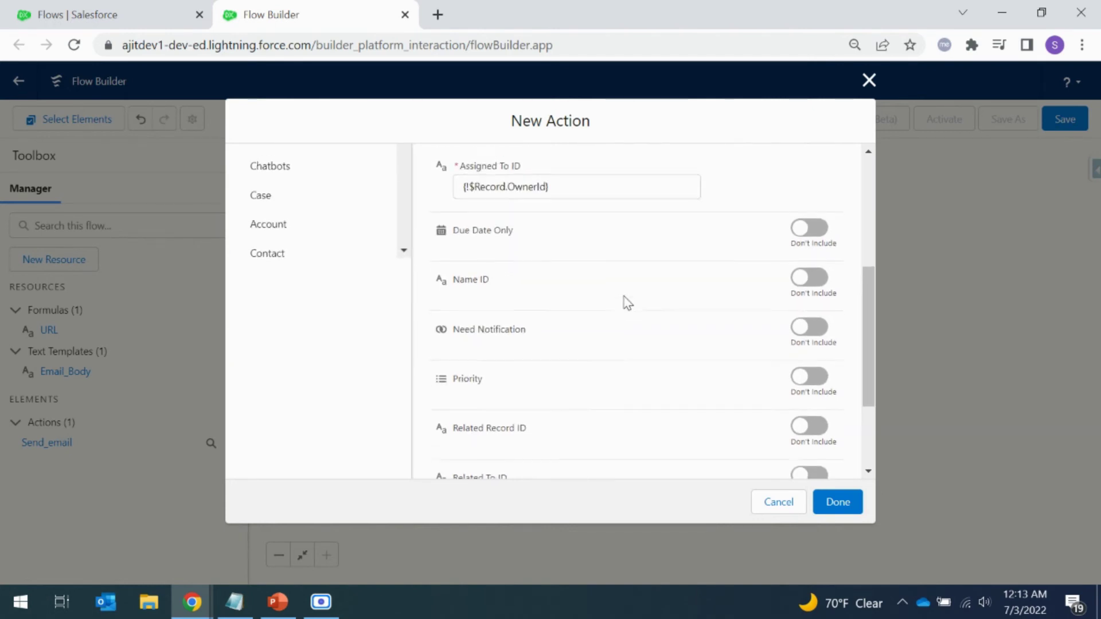
{"action": "left_click", "coordinate": [817, 230]}
{"action": "left_click", "coordinate": [552, 243]}
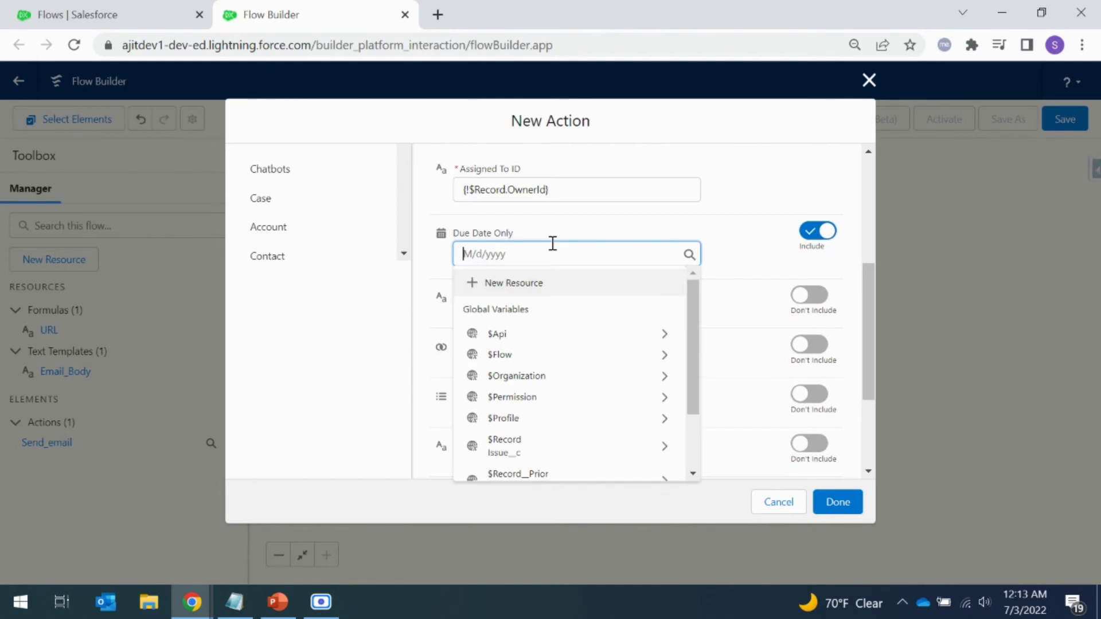
{"action": "scroll", "coordinate": [592, 418], "scroll_direction": "down", "scroll_amount": 3}
{"action": "left_click", "coordinate": [534, 425]}
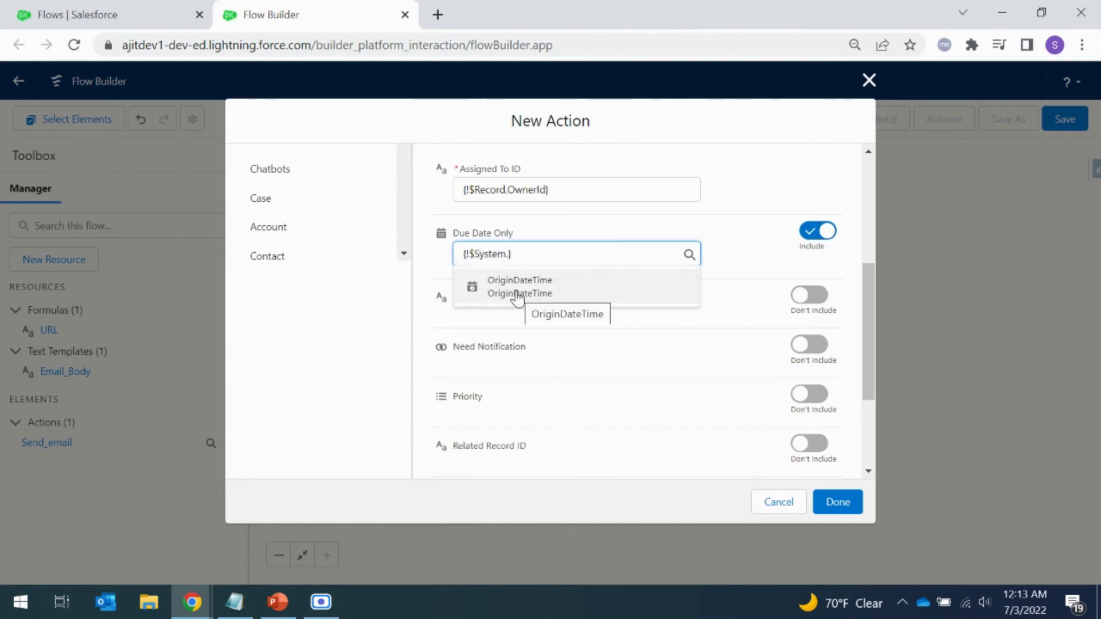
{"action": "left_click_drag", "start_coordinate": [551, 255], "coordinate": [417, 263]}
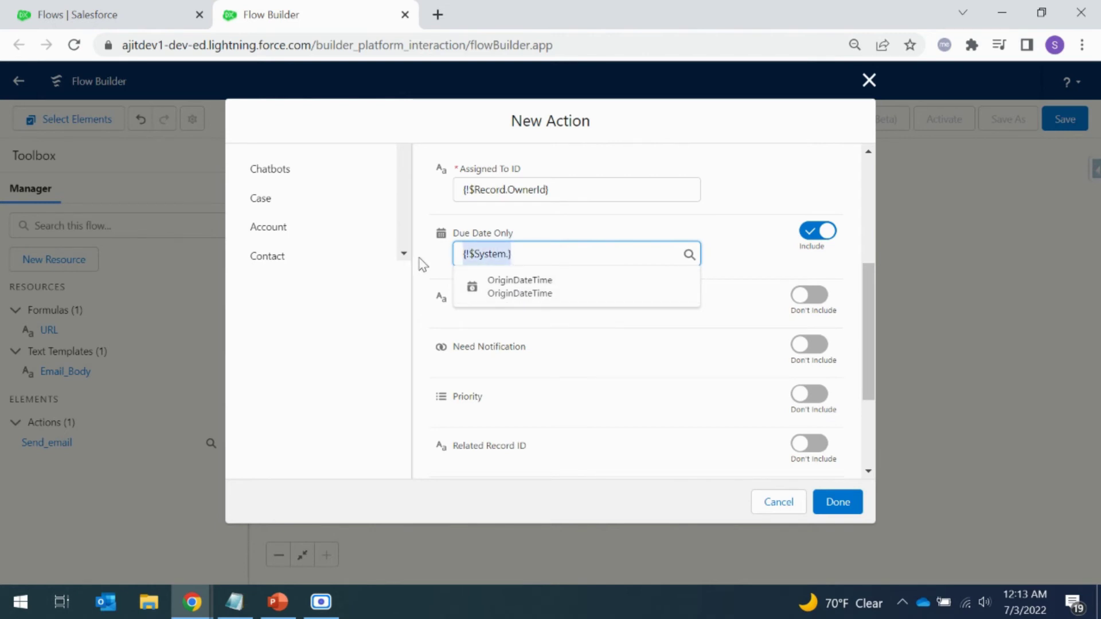
{"action": "key", "text": "BackSpace"}
{"action": "left_click", "coordinate": [516, 355]}
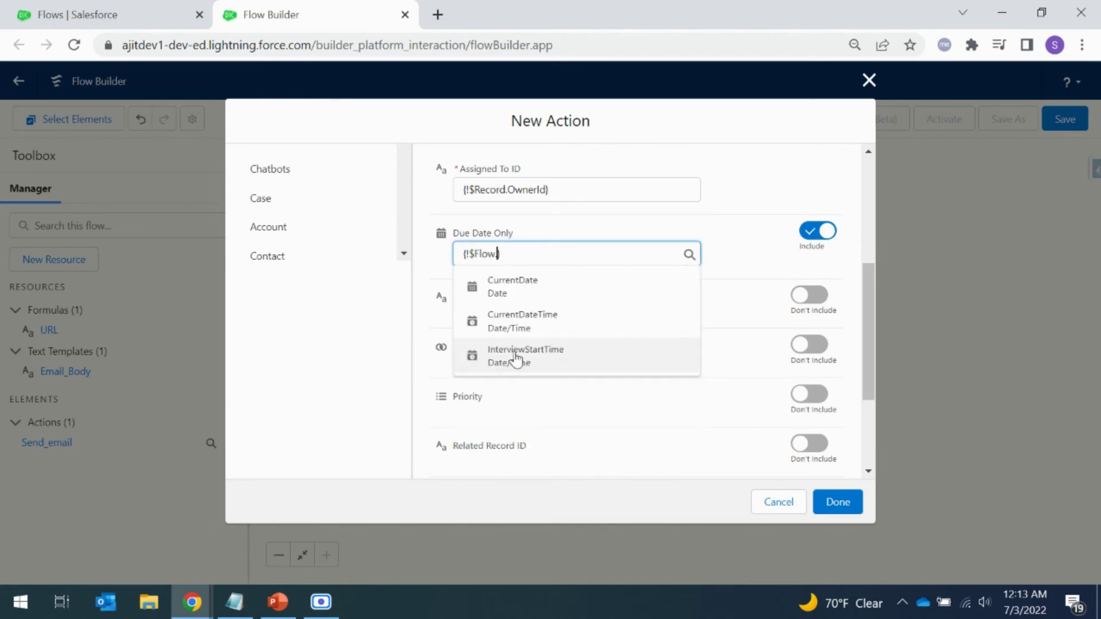
{"action": "left_click", "coordinate": [532, 288]}
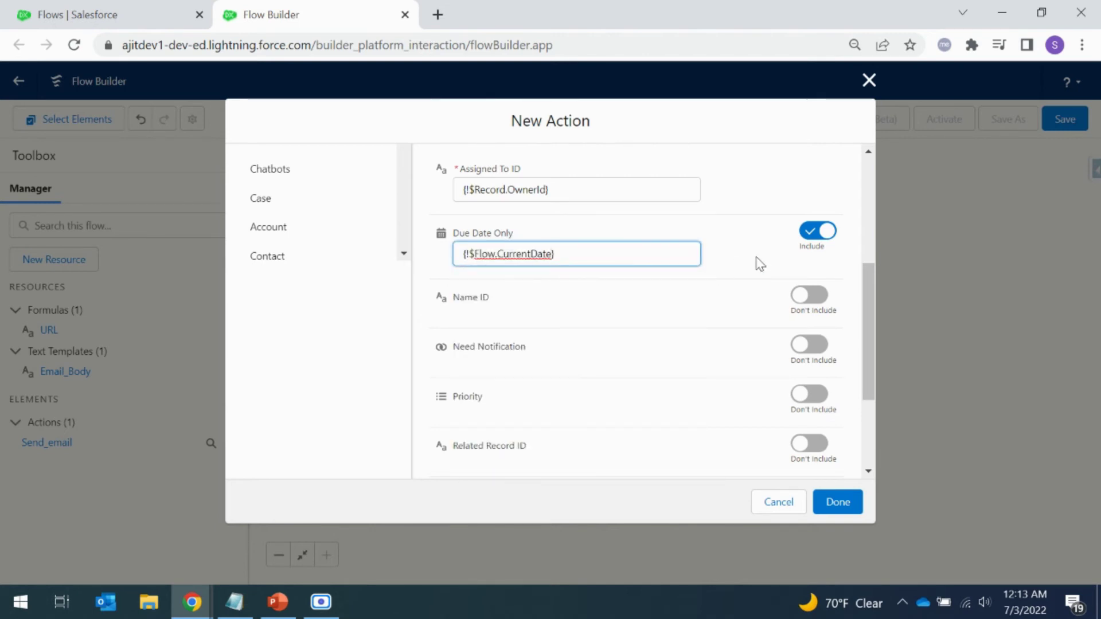
{"action": "scroll", "coordinate": [632, 270], "scroll_direction": "down", "scroll_amount": 3}
{"action": "scroll", "coordinate": [621, 273], "scroll_direction": "up", "scroll_amount": 3}
{"action": "scroll", "coordinate": [624, 278], "scroll_direction": "down", "scroll_amount": 2}
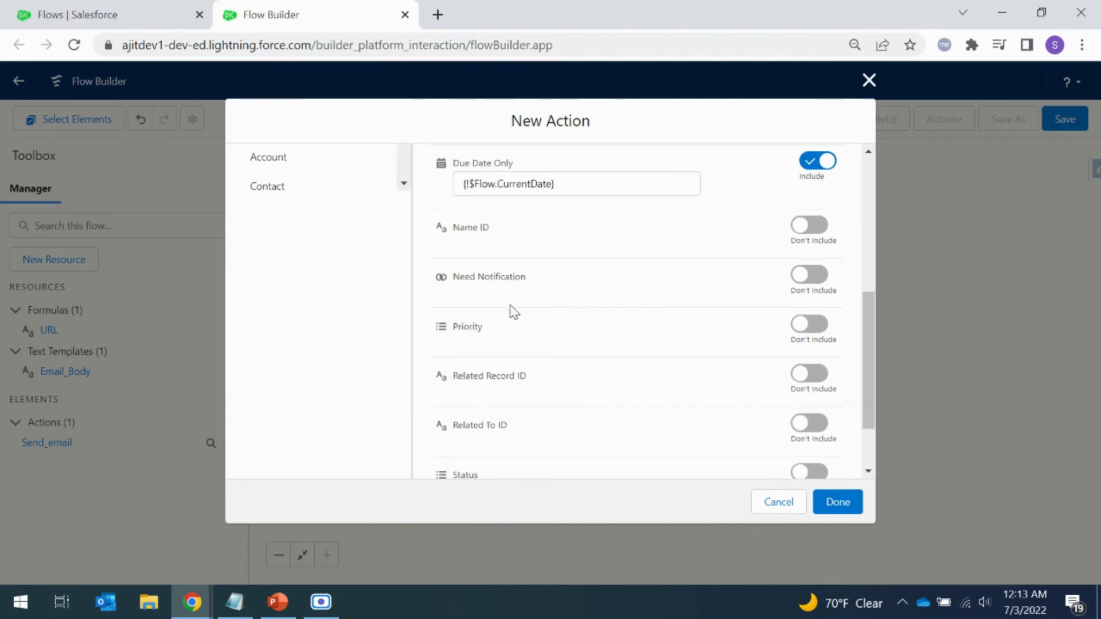
{"action": "scroll", "coordinate": [622, 369], "scroll_direction": "down", "scroll_amount": 3}
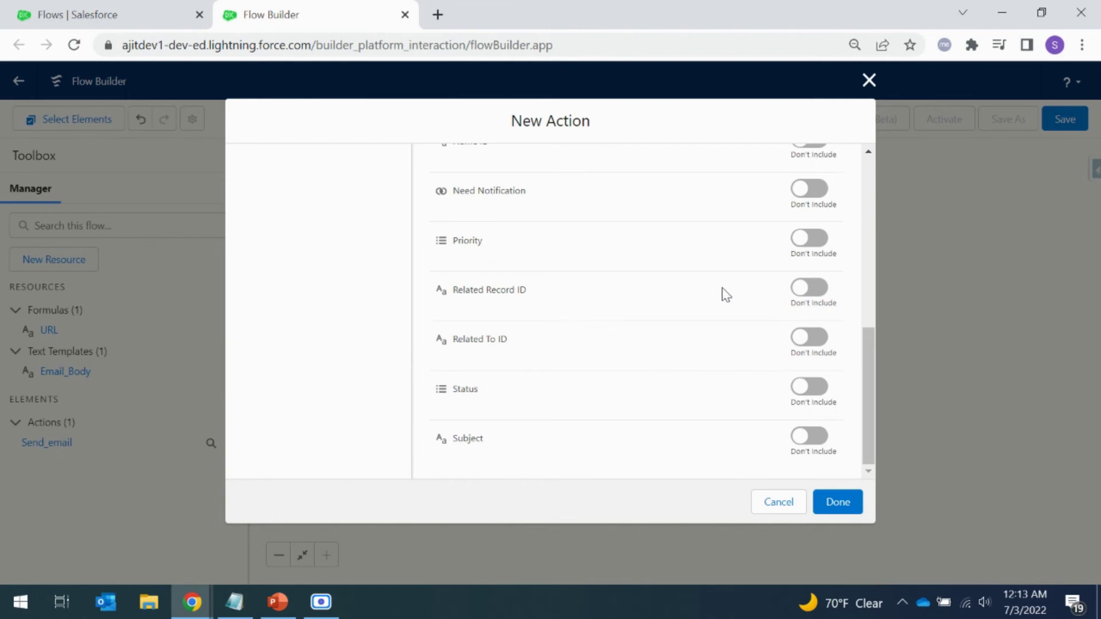
Include Related Record ID and set it to {!$Record.Id}
{"action": "left_click", "coordinate": [808, 288]}
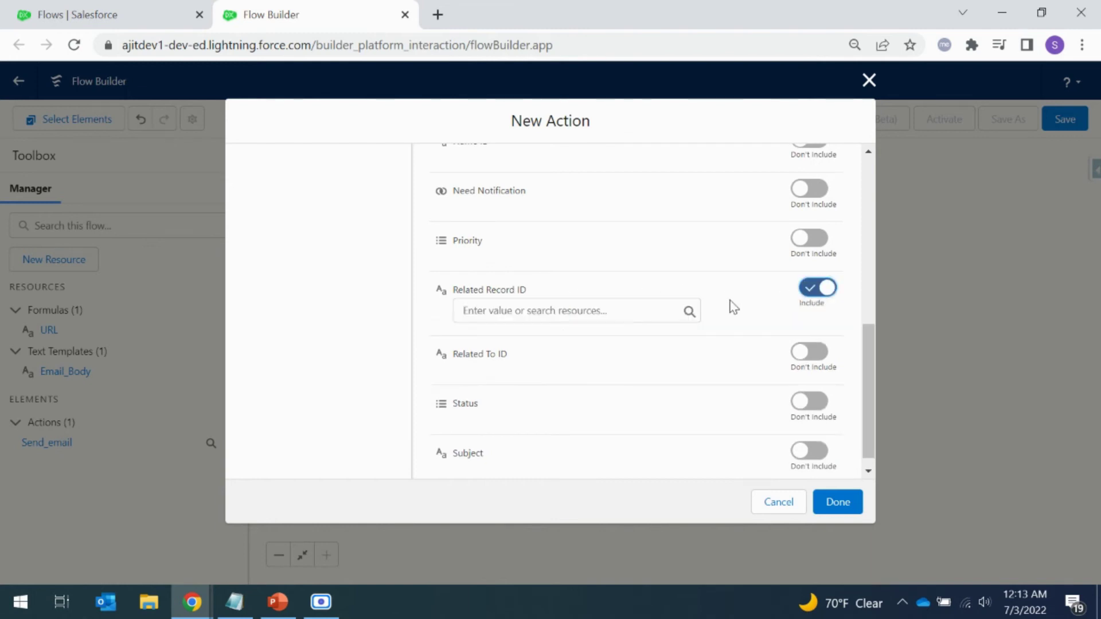
{"action": "left_click", "coordinate": [539, 314]}
{"action": "scroll", "coordinate": [545, 449], "scroll_direction": "down", "scroll_amount": 5}
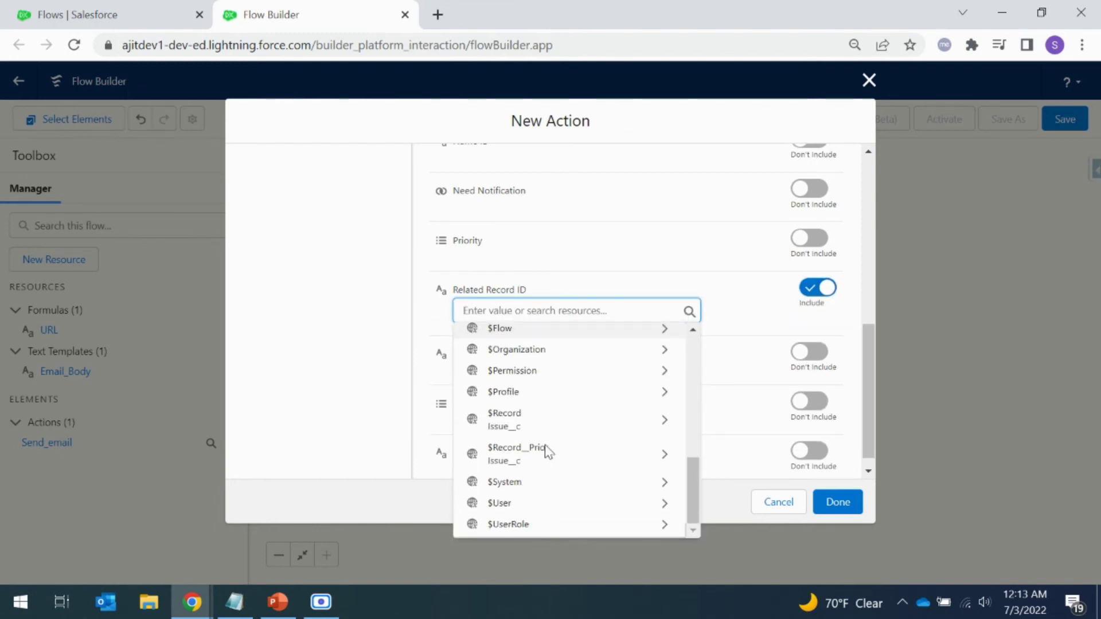
{"action": "left_click", "coordinate": [533, 422]}
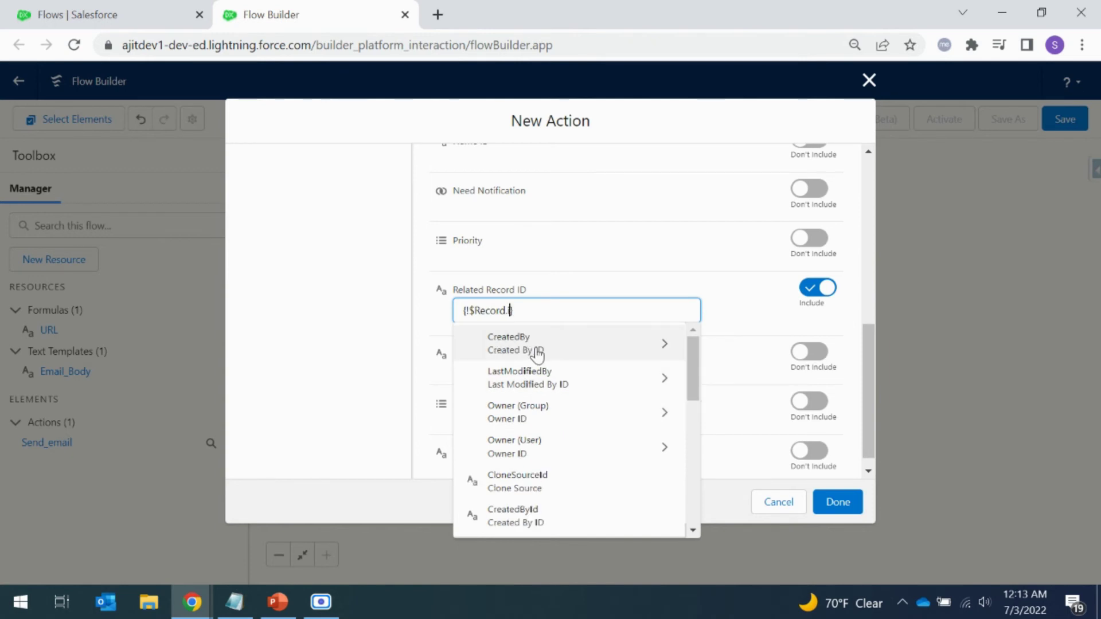
{"action": "type", "text": "id"}
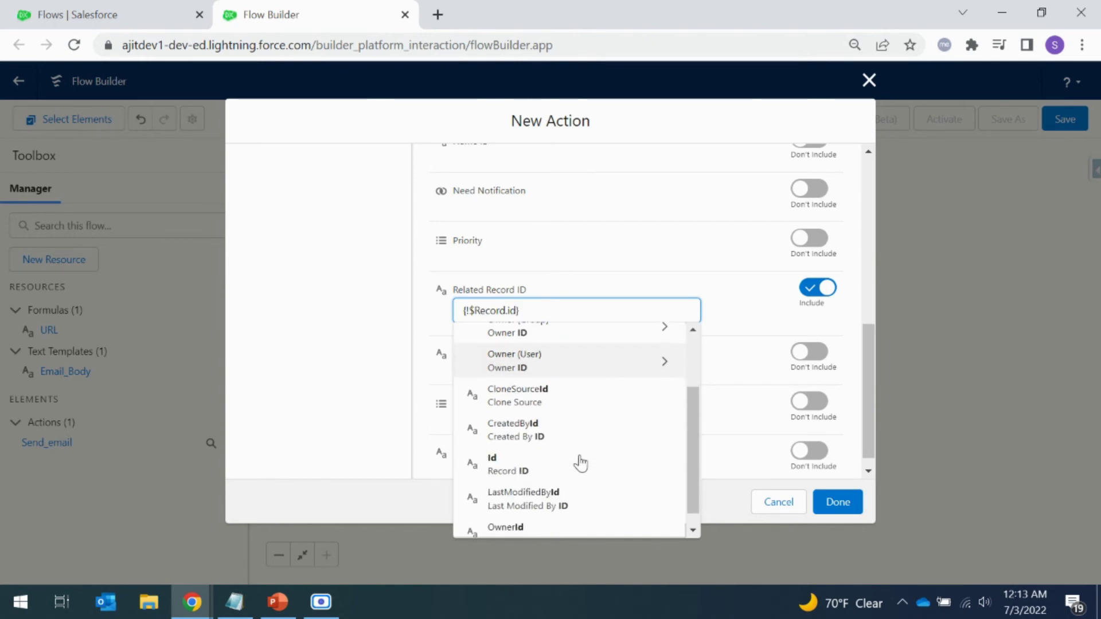
{"action": "left_click", "coordinate": [580, 464]}
{"action": "left_click", "coordinate": [756, 312]}
{"action": "scroll", "coordinate": [779, 347], "scroll_direction": "down", "scroll_amount": 1}
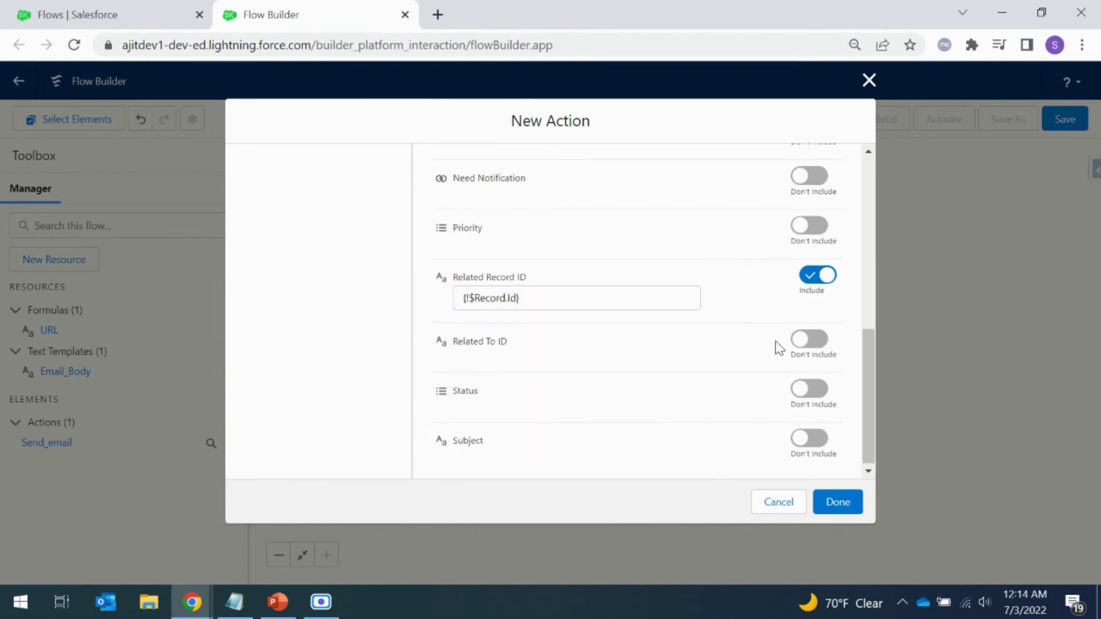
Include the task Status and set it to 'Completed'
{"action": "left_click", "coordinate": [806, 388]}
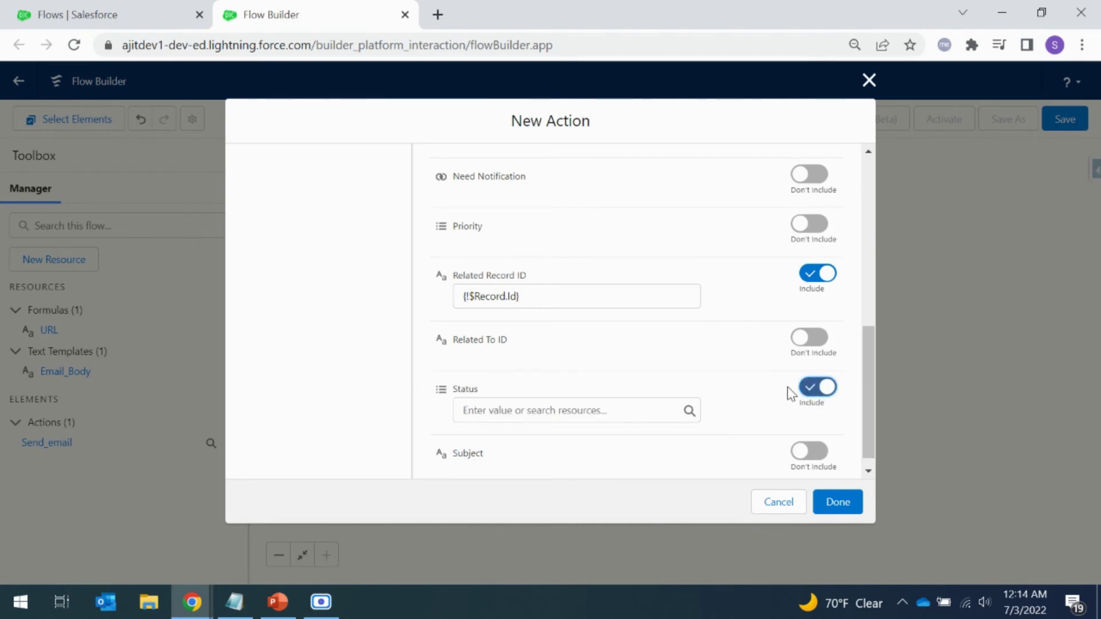
{"action": "left_click", "coordinate": [569, 416]}
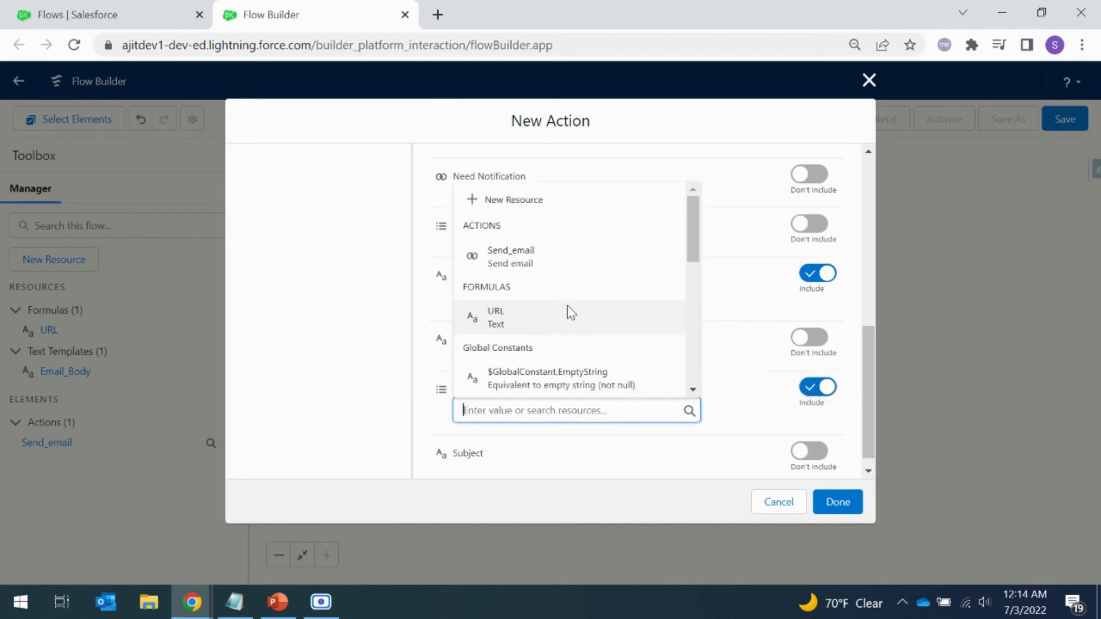
{"action": "scroll", "coordinate": [571, 313], "scroll_direction": "down", "scroll_amount": 2}
{"action": "scroll", "coordinate": [572, 339], "scroll_direction": "up", "scroll_amount": 2}
{"action": "scroll", "coordinate": [572, 339], "scroll_direction": "down", "scroll_amount": 2}
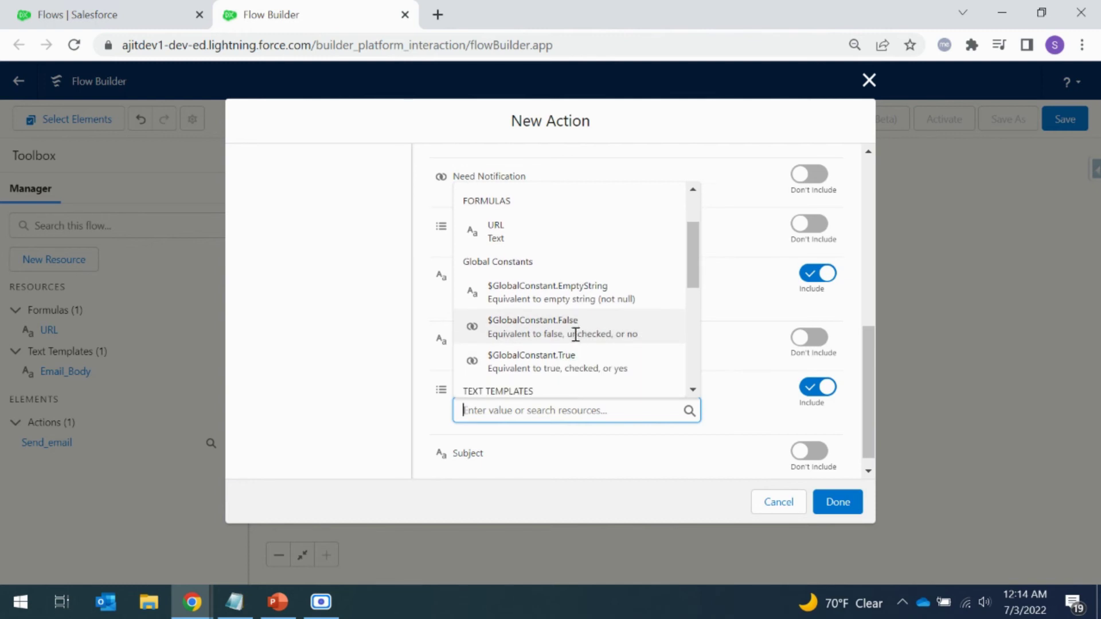
{"action": "scroll", "coordinate": [575, 339], "scroll_direction": "down", "scroll_amount": 3}
{"action": "scroll", "coordinate": [575, 342], "scroll_direction": "up", "scroll_amount": 5}
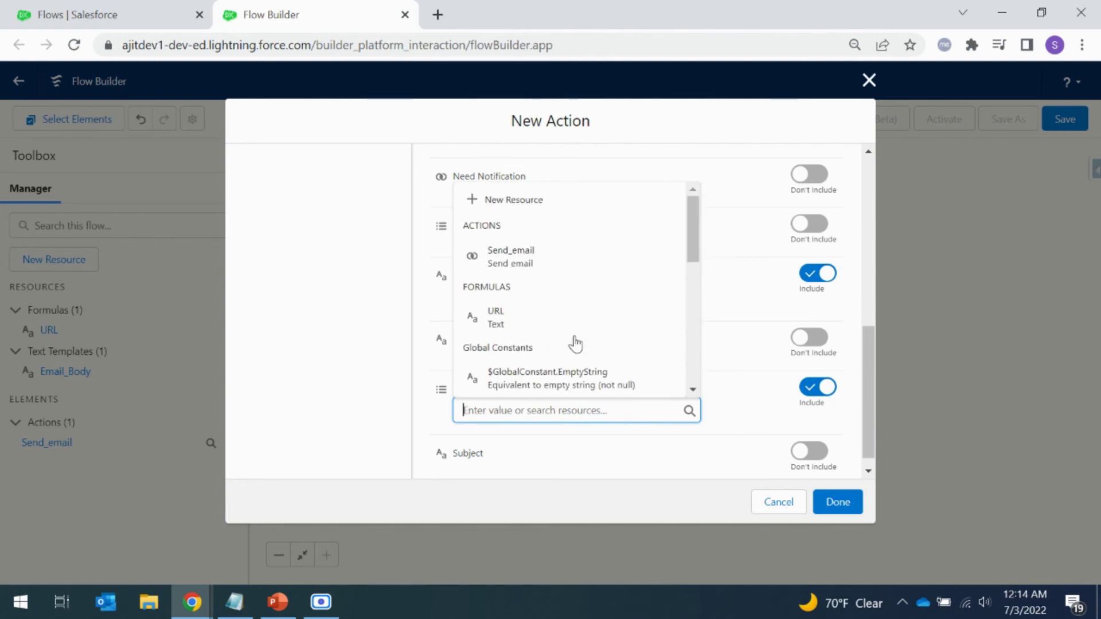
{"action": "left_click", "coordinate": [786, 385]}
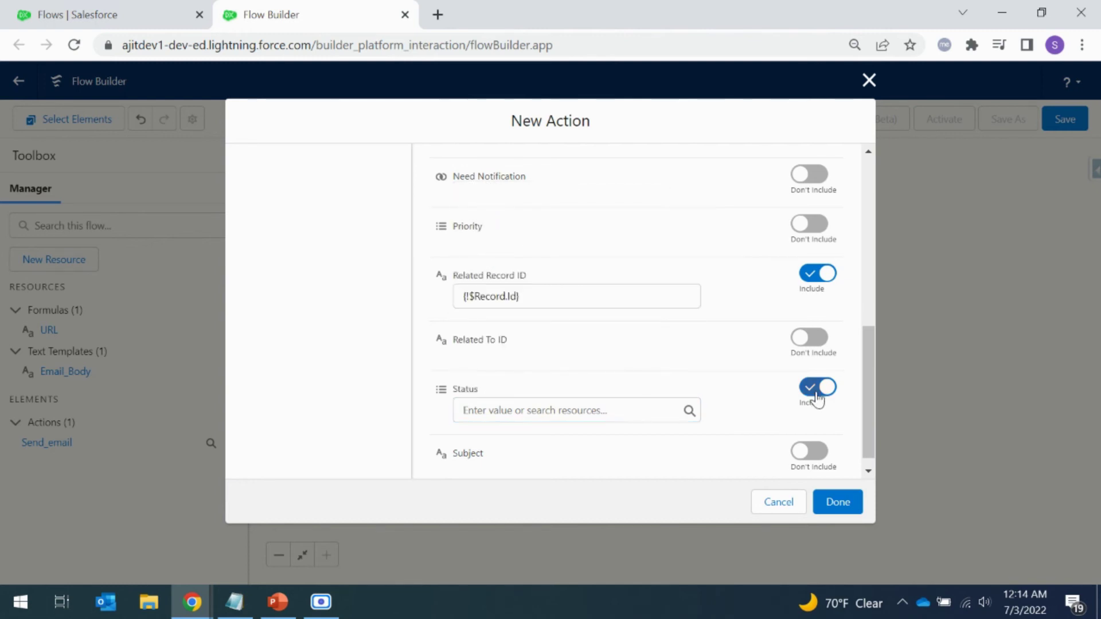
{"action": "left_click", "coordinate": [817, 392]}
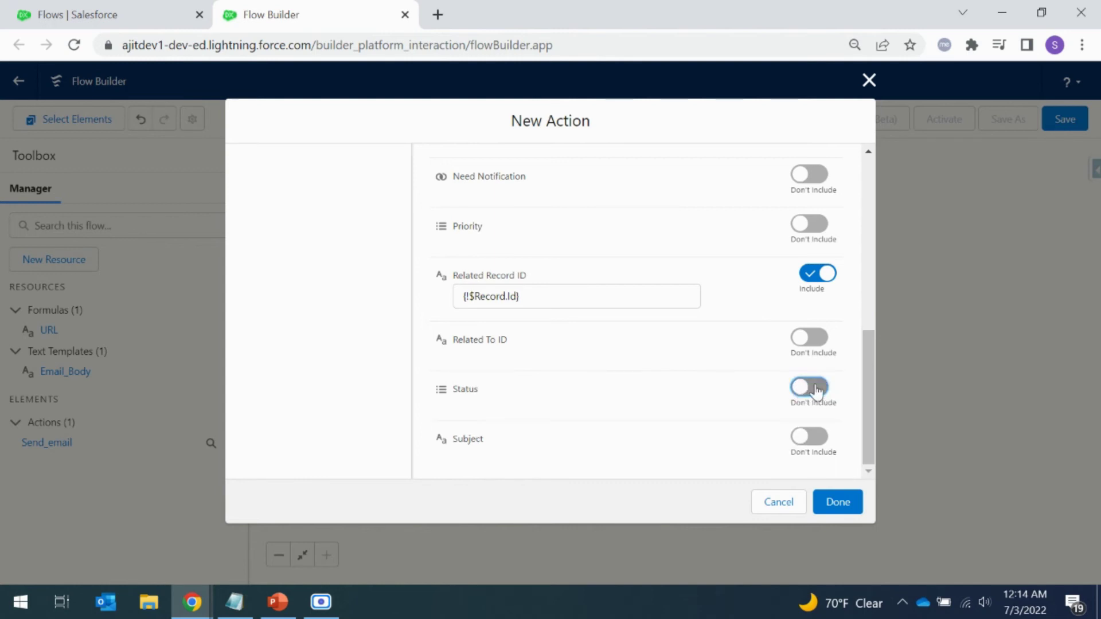
{"action": "left_click", "coordinate": [817, 392]}
{"action": "left_click", "coordinate": [506, 406]}
{"action": "type", "text": "Comp"}
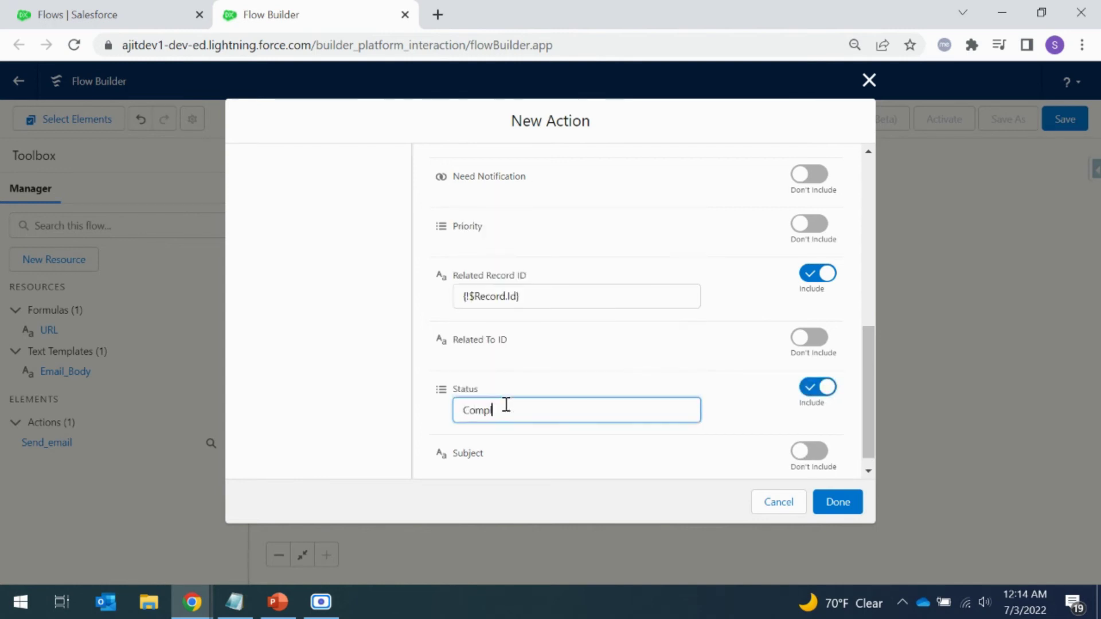
{"action": "type", "text": "leted"}
{"action": "left_click", "coordinate": [639, 369]}
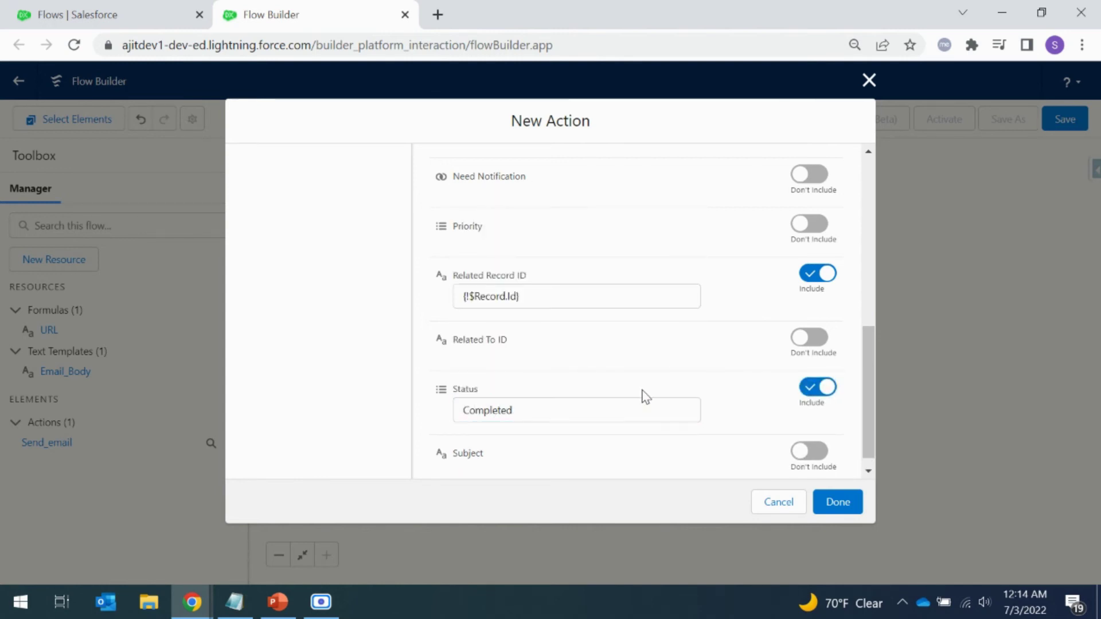
{"action": "scroll", "coordinate": [645, 395], "scroll_direction": "down", "scroll_amount": 1}
Set the task Subject to 'Due date email sent' and add the Task action to the flow
{"action": "left_click", "coordinate": [816, 441]}
{"action": "scroll", "coordinate": [519, 471], "scroll_direction": "down", "scroll_amount": 1}
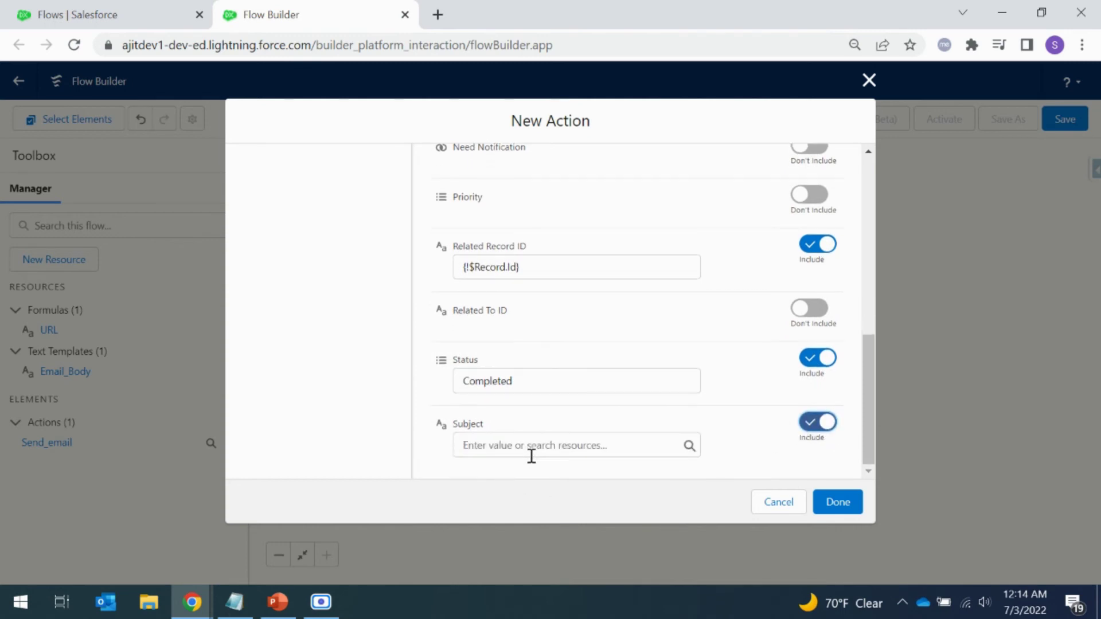
{"action": "left_click", "coordinate": [529, 446]}
{"action": "type", "text": "Email "}
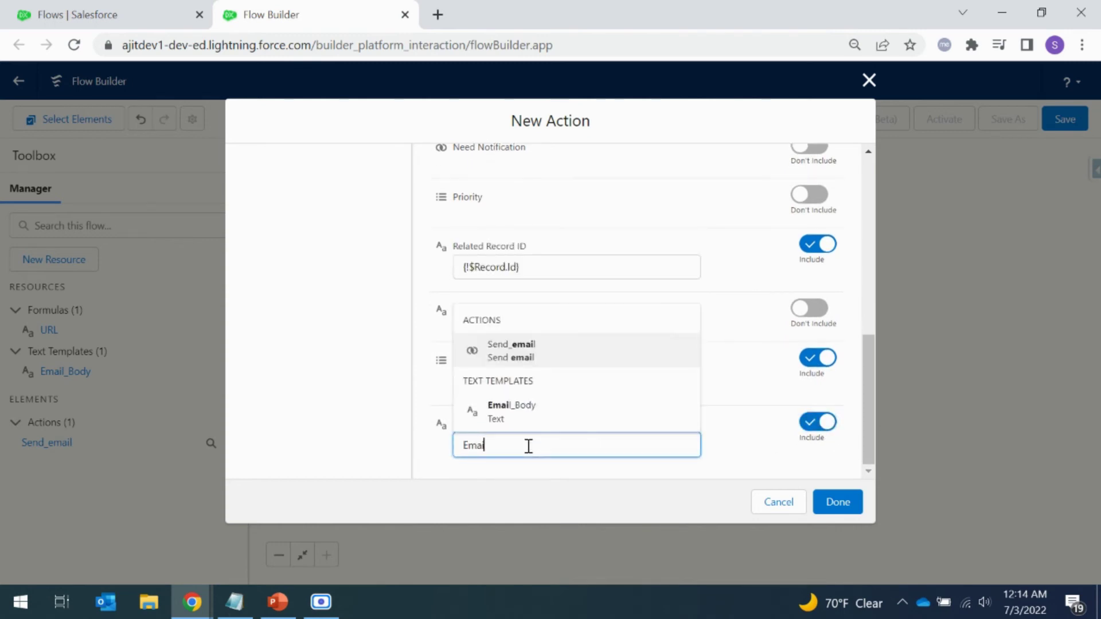
{"action": "type", "text": "is tr"}
{"action": "key", "text": "BackSpace"}
{"action": "key", "text": "BackSpace"}
{"action": "key", "text": "BackSpace"}
{"action": "key", "text": "BackSpace"}
{"action": "key", "text": "BackSpace"}
{"action": "type", "text": "Due date "}
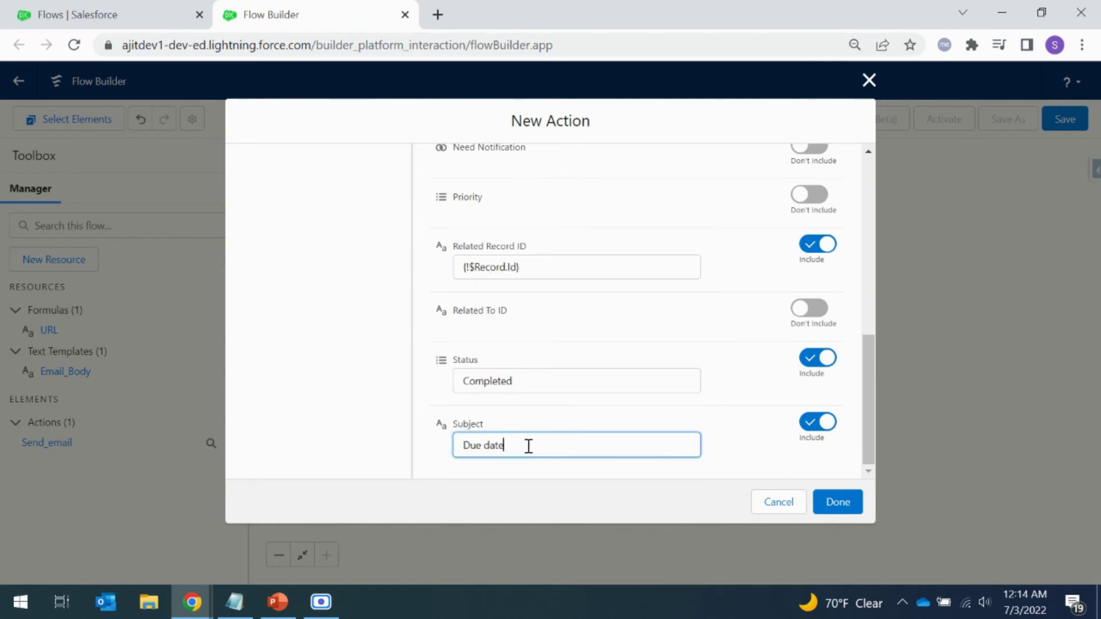
{"action": "type", "text": "email sent"}
{"action": "left_click", "coordinate": [834, 504]}
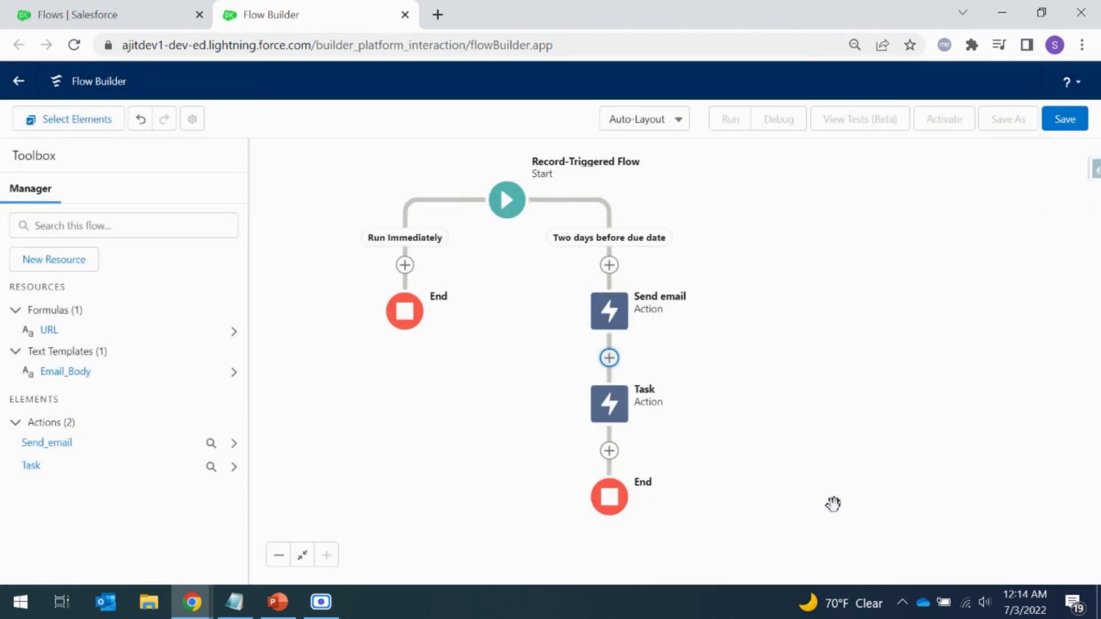
Save the flow with label 'Scheduled path flow' and activate it
{"action": "left_click", "coordinate": [1065, 119]}
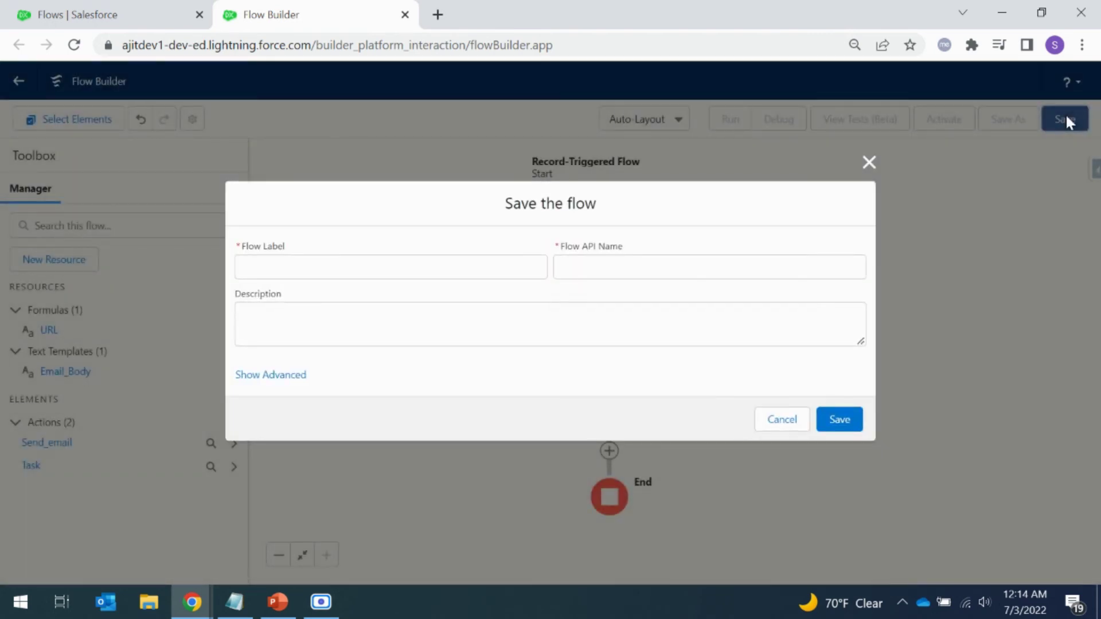
{"action": "left_click", "coordinate": [323, 265]}
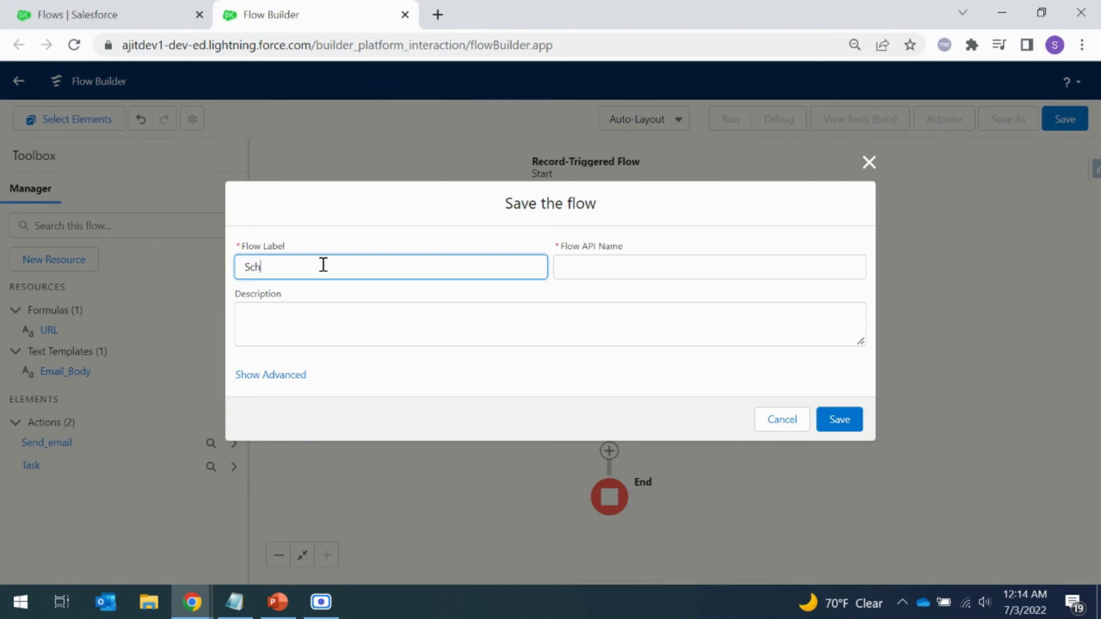
{"action": "type", "text": "Scheduled path flow"}
{"action": "left_click", "coordinate": [467, 335]}
{"action": "left_click", "coordinate": [834, 424]}
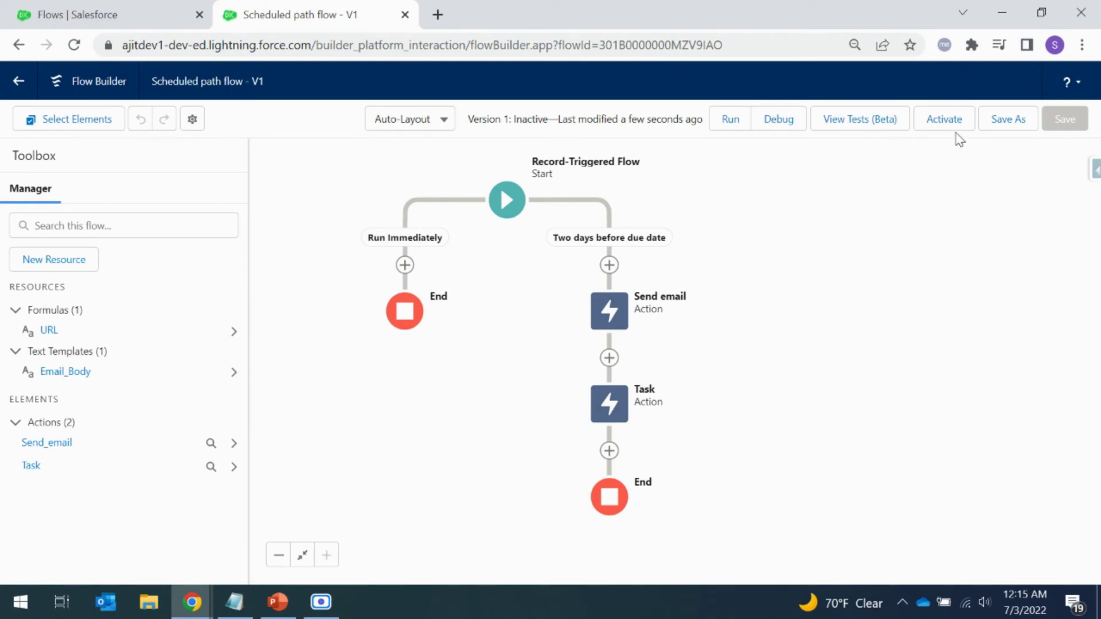
{"action": "left_click", "coordinate": [943, 119]}
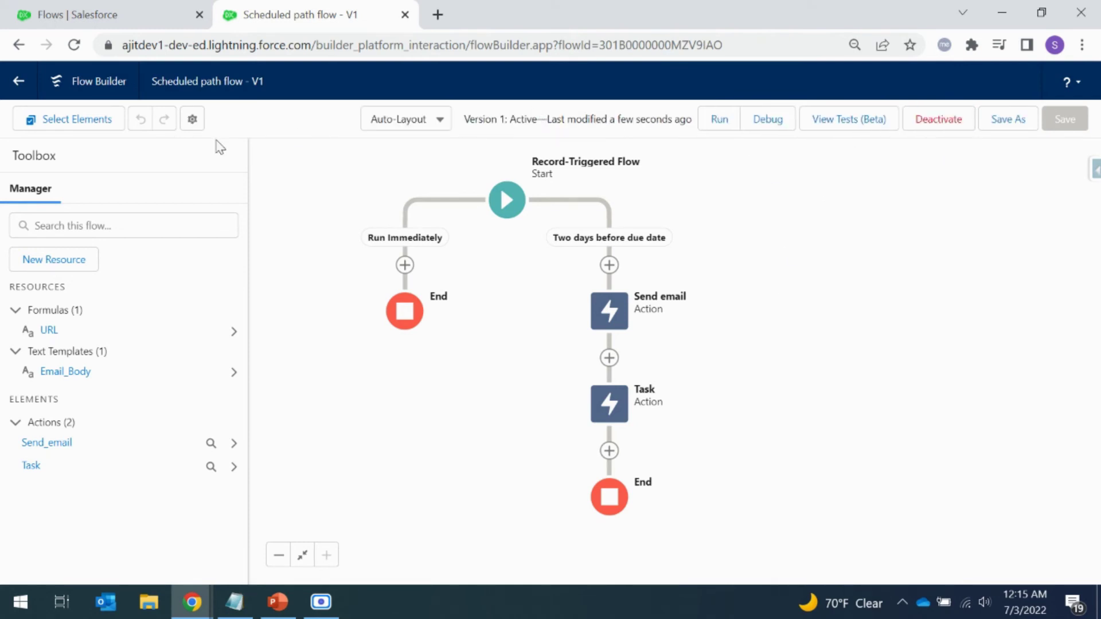
Open the Service app from the App Launcher in a new browser tab
{"action": "left_click", "coordinate": [94, 14]}
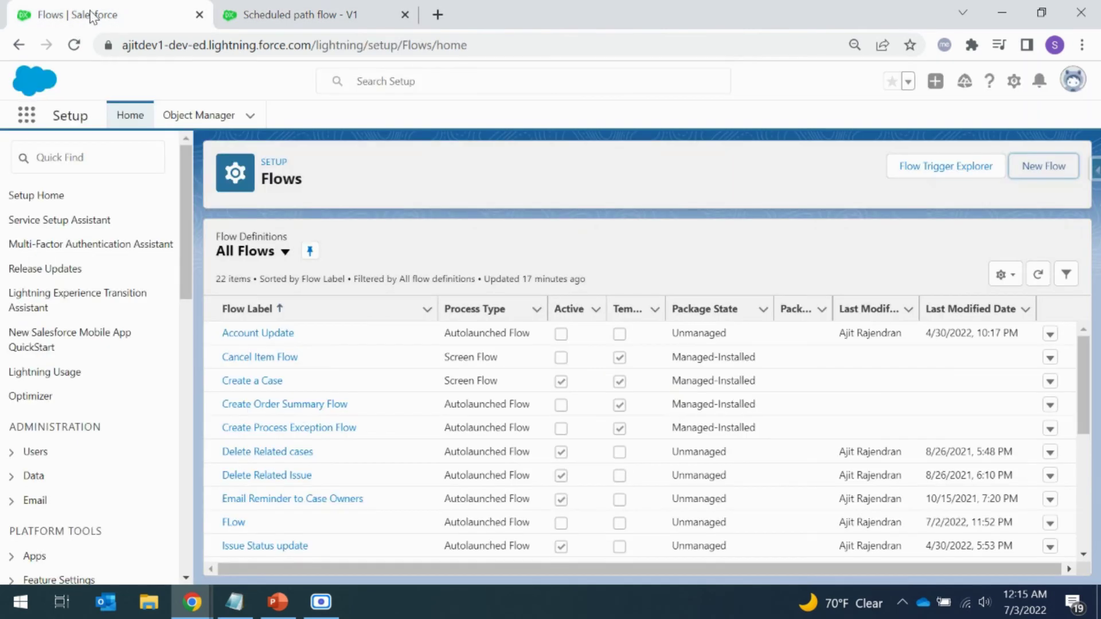
{"action": "left_click", "coordinate": [26, 116]}
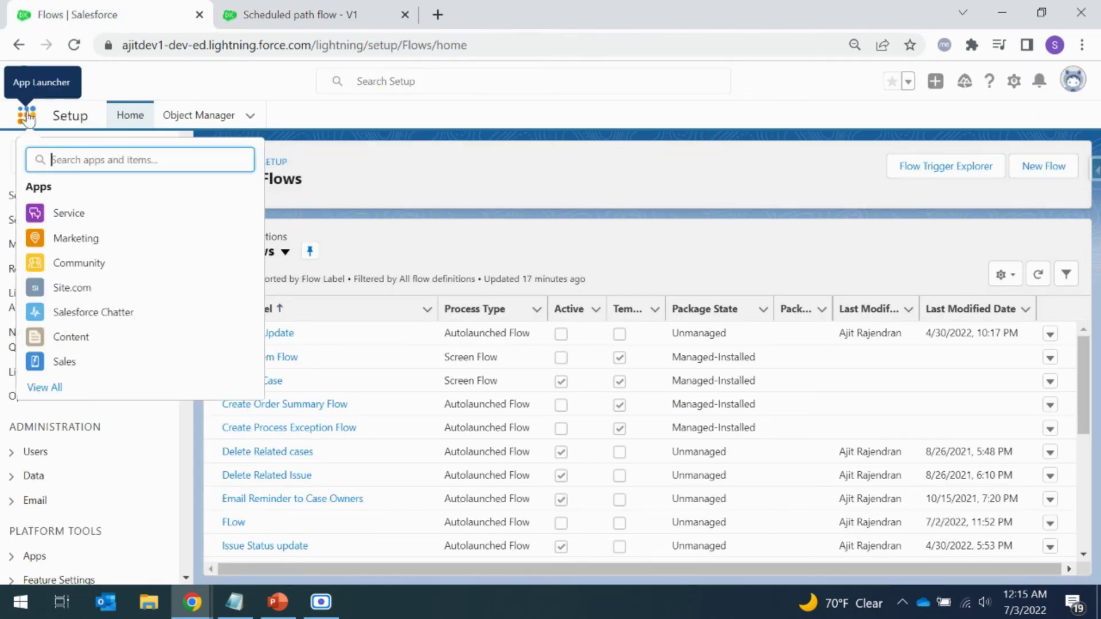
{"action": "right_click", "coordinate": [59, 216]}
{"action": "left_click", "coordinate": [116, 221]}
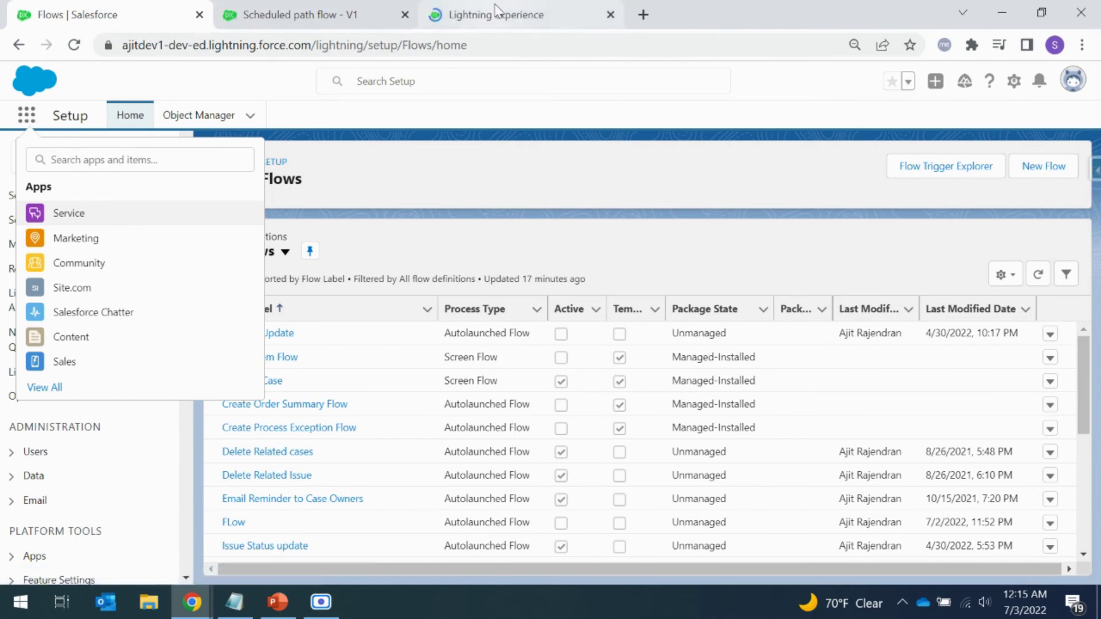
{"action": "left_click", "coordinate": [497, 11]}
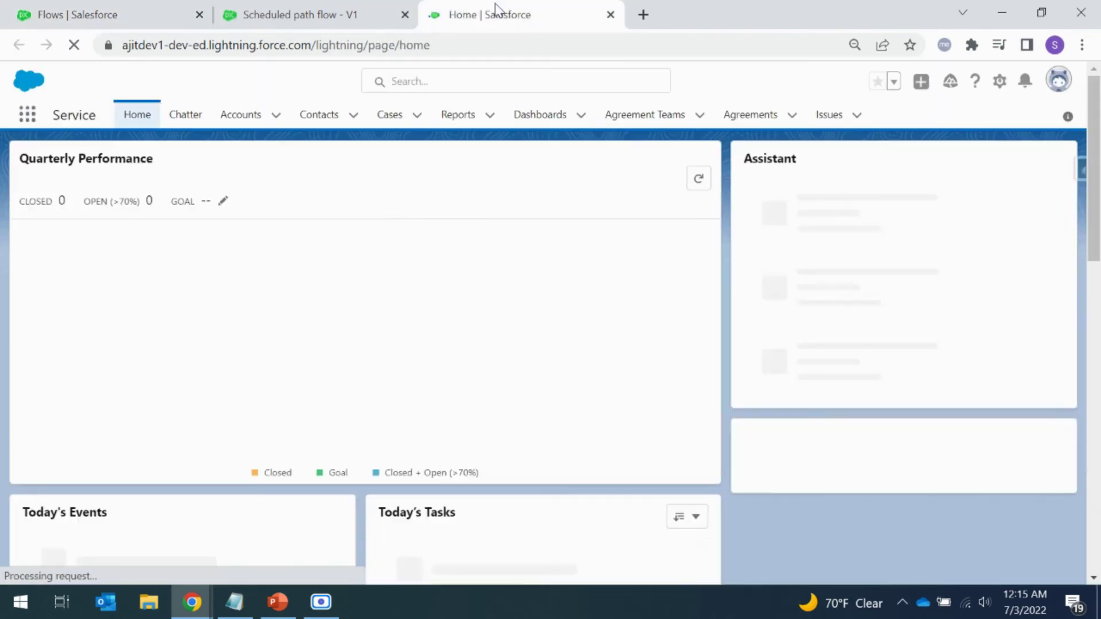
Open the electrical wiring guidance case from Cases and start a new Issue on it
{"action": "left_click", "coordinate": [389, 119]}
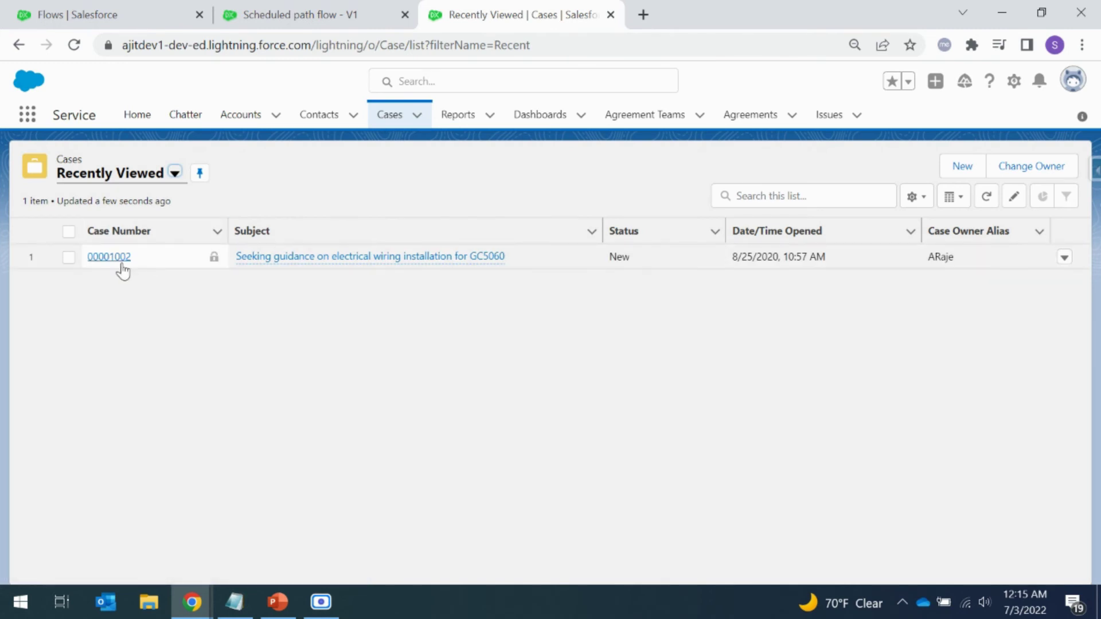
{"action": "left_click", "coordinate": [109, 257]}
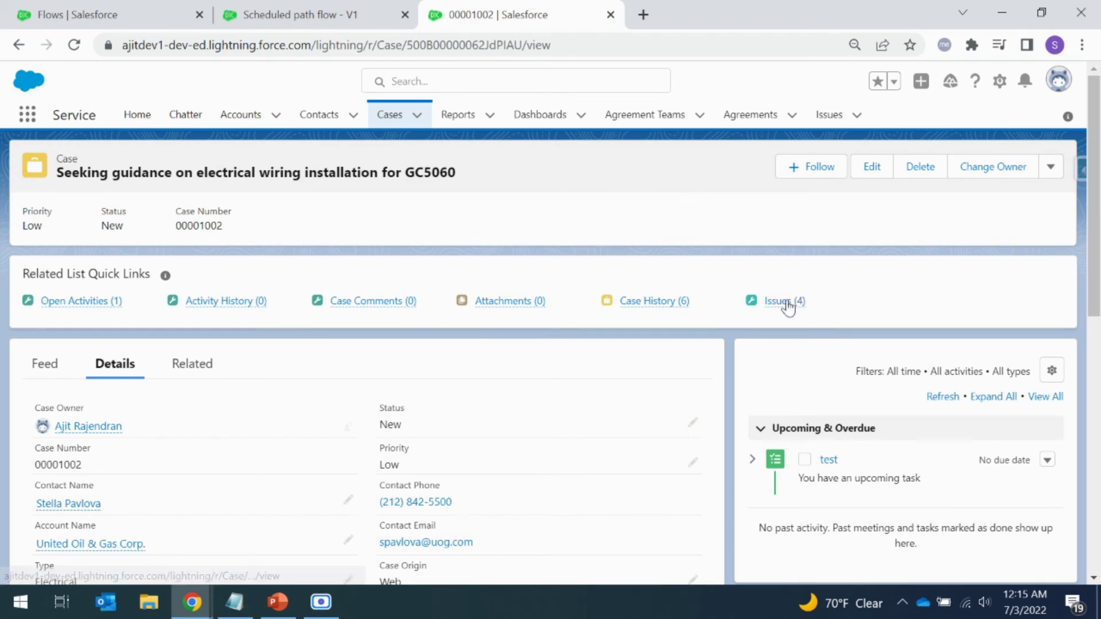
{"action": "mouse_move", "coordinate": [787, 307]}
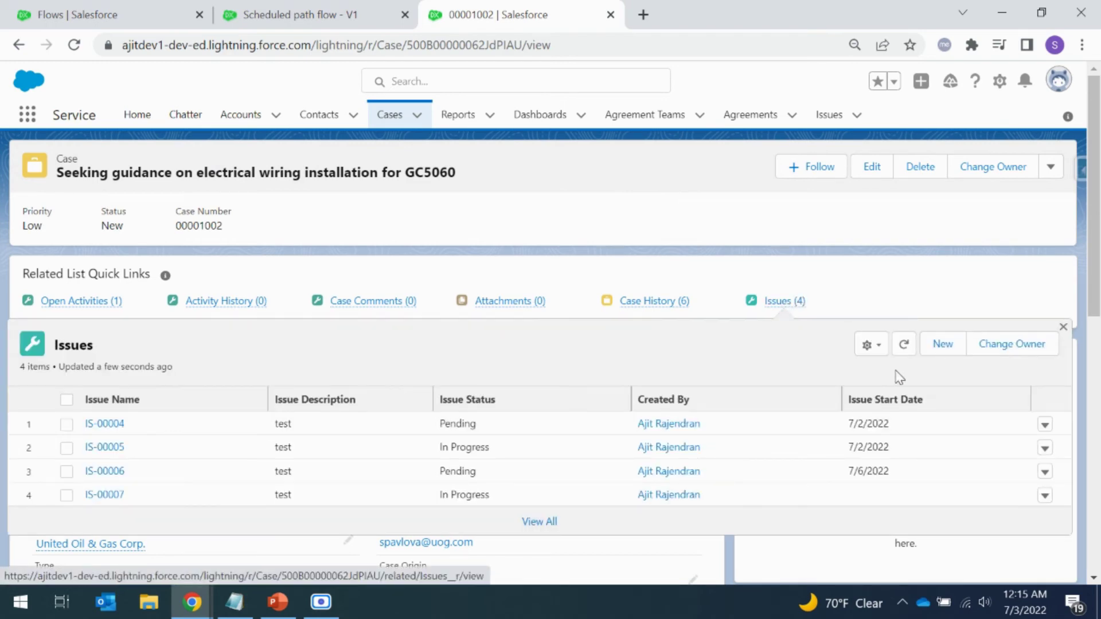
{"action": "left_click", "coordinate": [947, 348]}
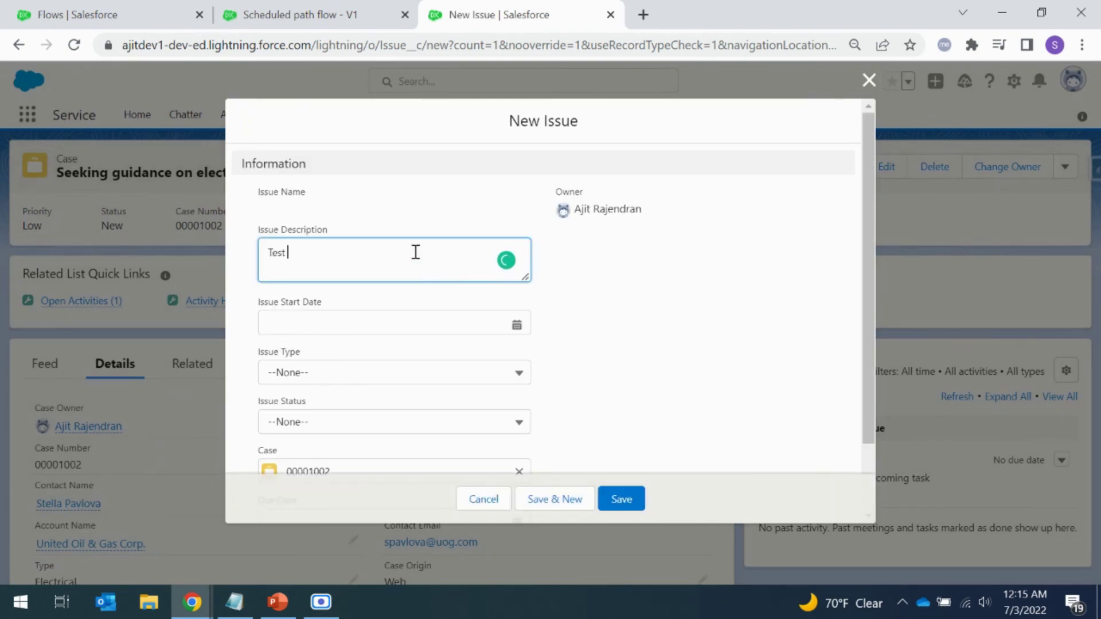
Set the Issue start date to 7/3/2022 and its type to Product error
{"action": "type", "text": "7/3"}
{"action": "scroll", "coordinate": [420, 266], "scroll_direction": "down", "scroll_amount": 1}
{"action": "left_click", "coordinate": [400, 239]}
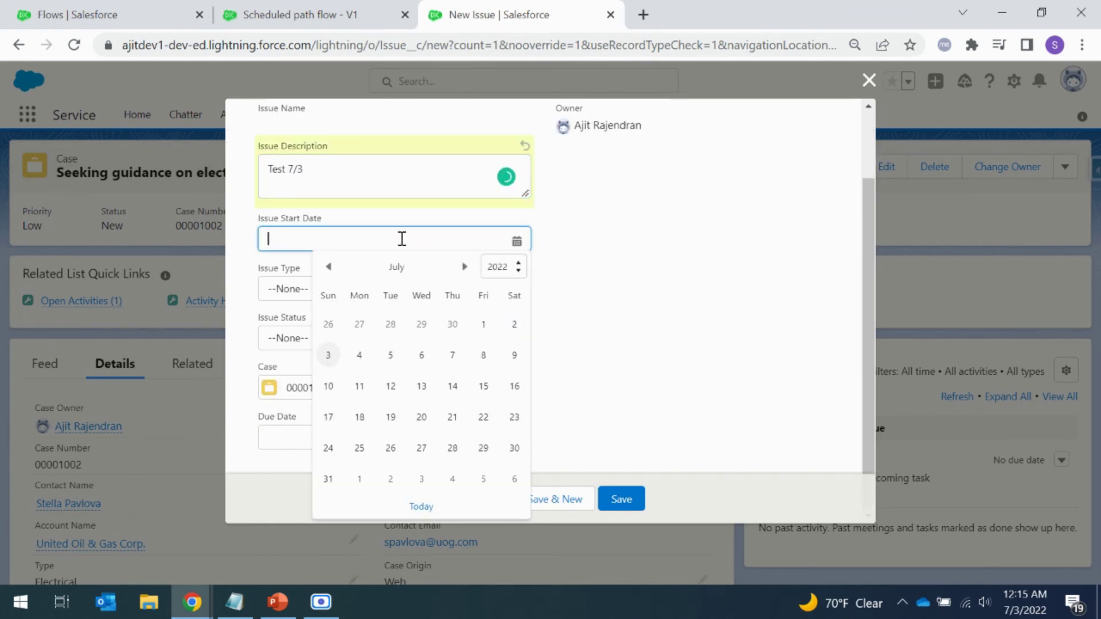
{"action": "left_click", "coordinate": [331, 356]}
{"action": "left_click", "coordinate": [353, 294]}
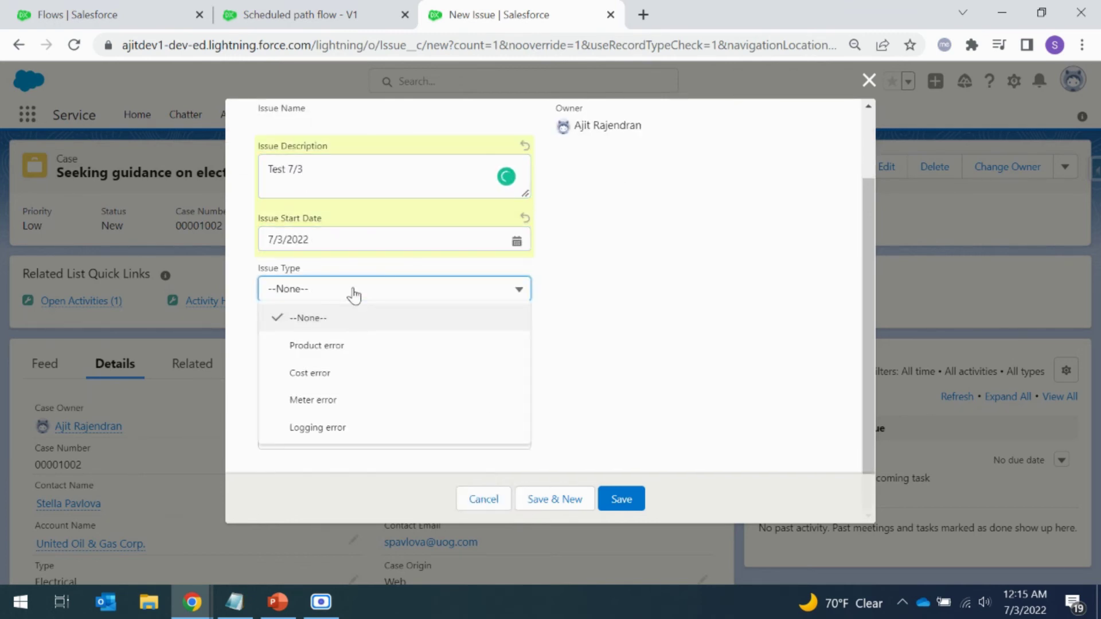
Set the Issue status to Assigned and due date to 7/4/2022, then save it as IS-00008
{"action": "left_click", "coordinate": [352, 344]}
{"action": "left_click", "coordinate": [332, 342]}
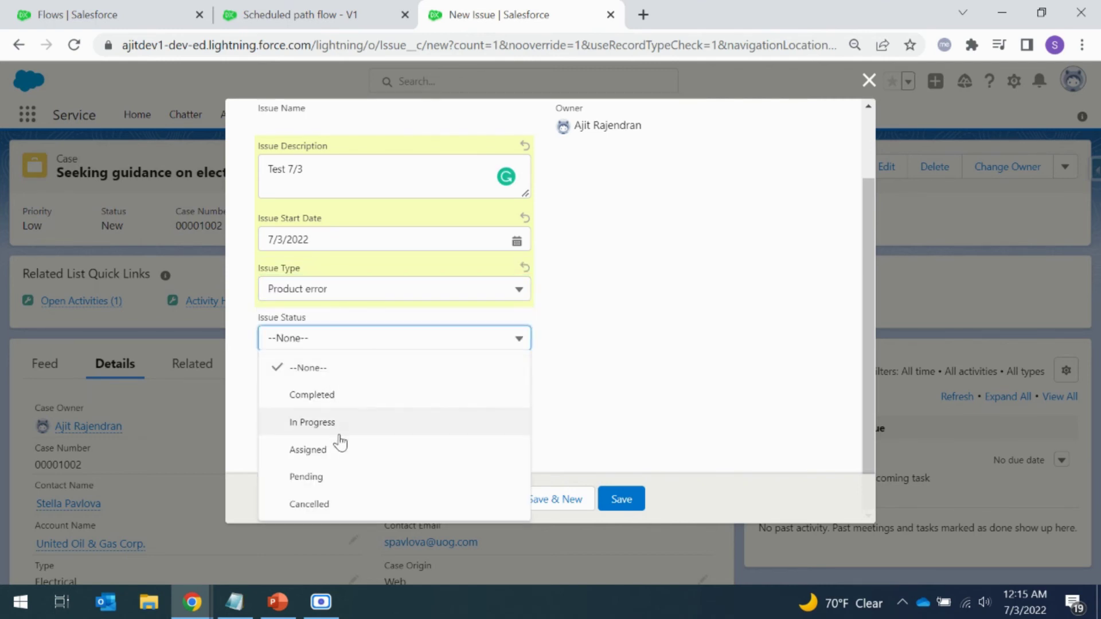
{"action": "left_click", "coordinate": [338, 453]}
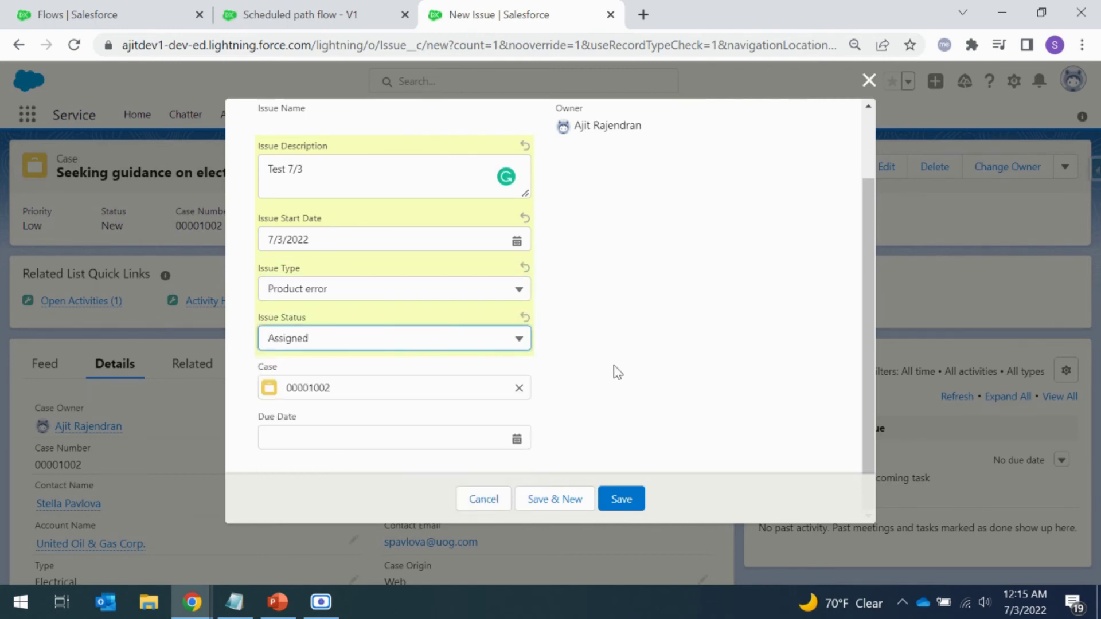
{"action": "left_click", "coordinate": [406, 438]}
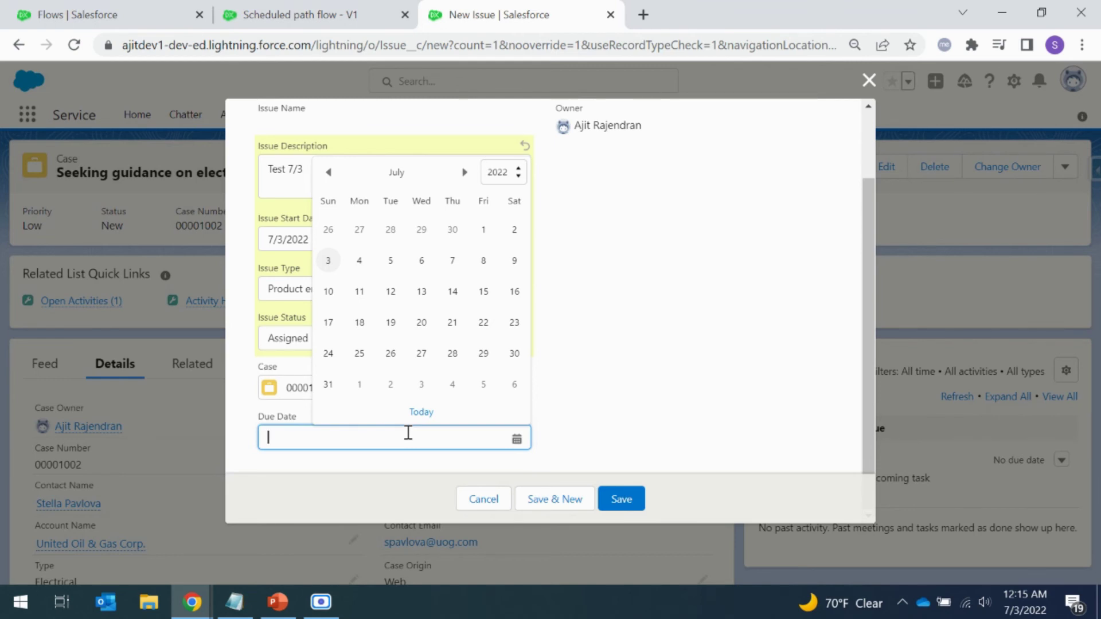
{"action": "left_click", "coordinate": [360, 262]}
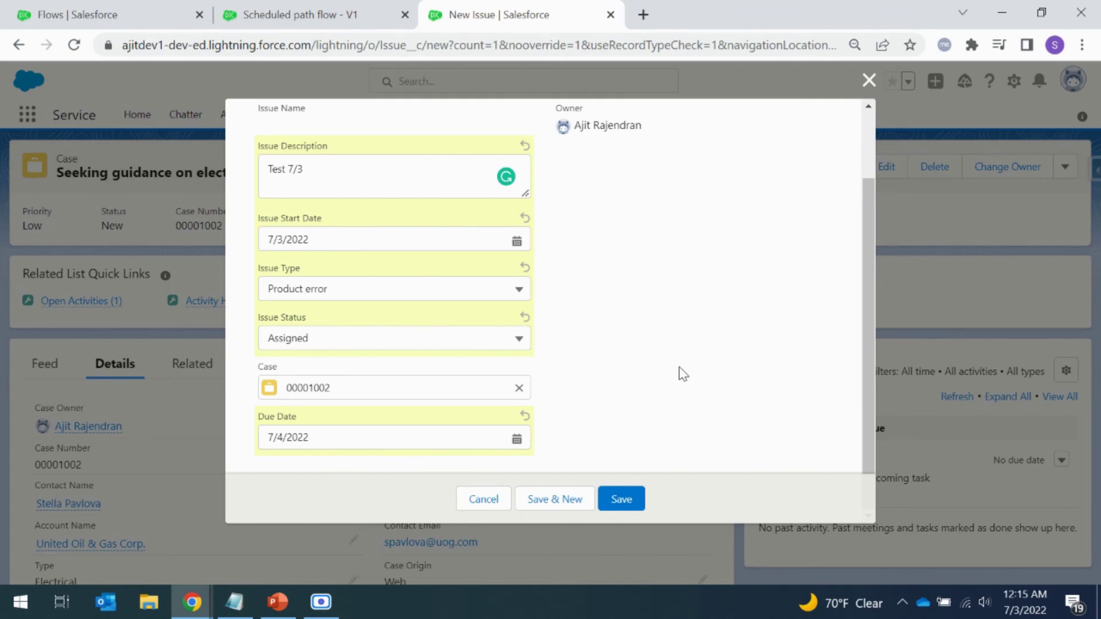
{"action": "left_click", "coordinate": [624, 498]}
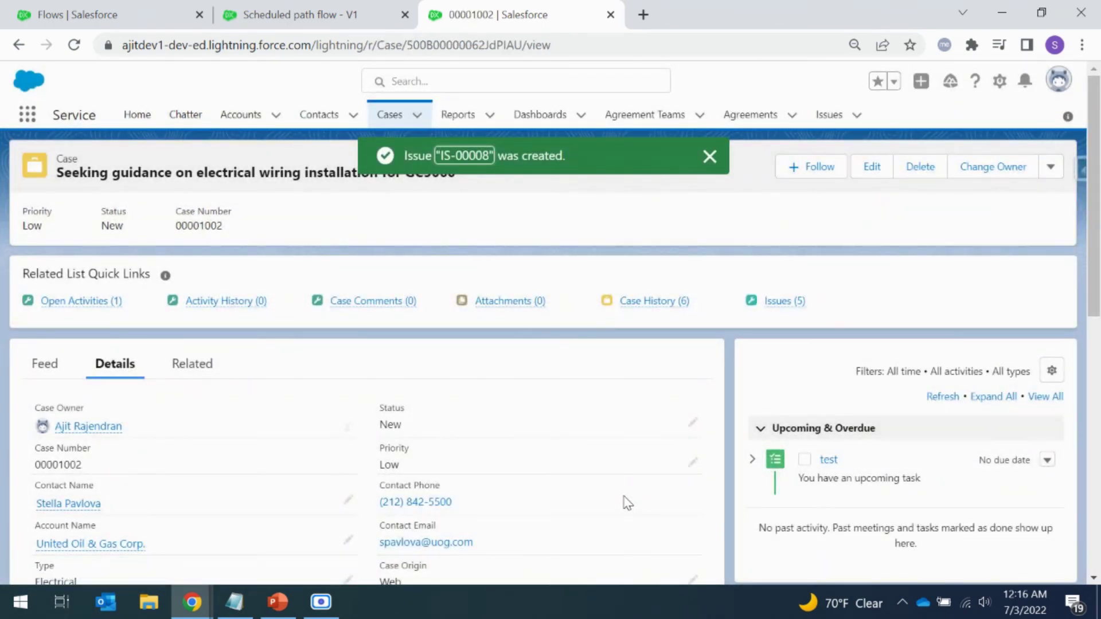
{"action": "scroll", "coordinate": [559, 476], "scroll_direction": "down", "scroll_amount": 4}
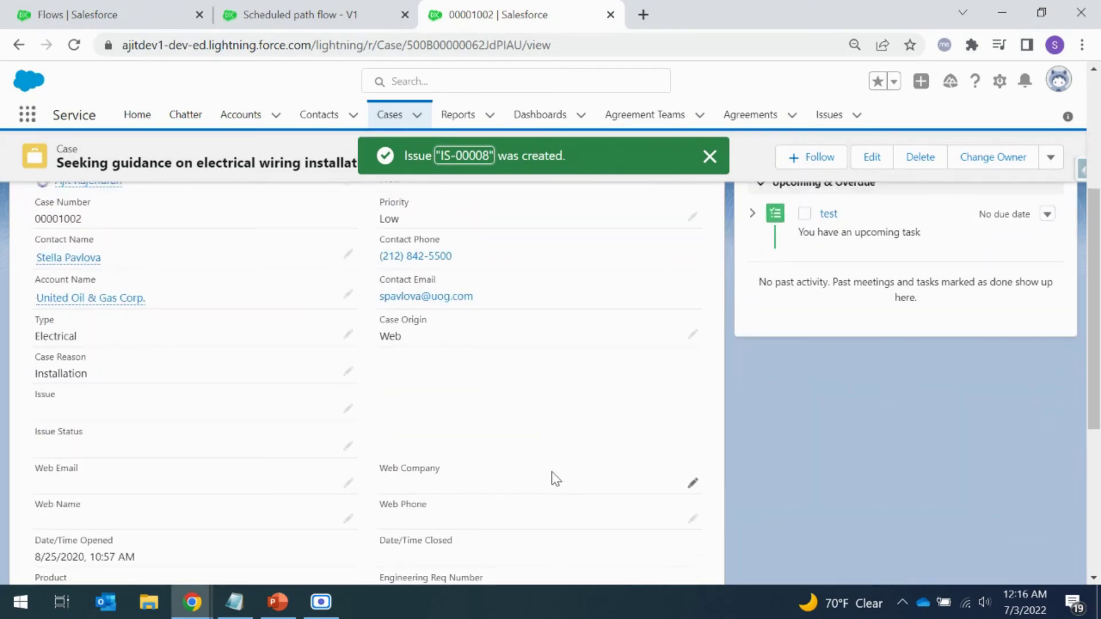
{"action": "scroll", "coordinate": [553, 477], "scroll_direction": "up", "scroll_amount": 4}
In Setup's Time-Based Workflow, review the queued IS-00008 entry, then refresh to confirm the queue is empty
{"action": "left_click", "coordinate": [999, 81]}
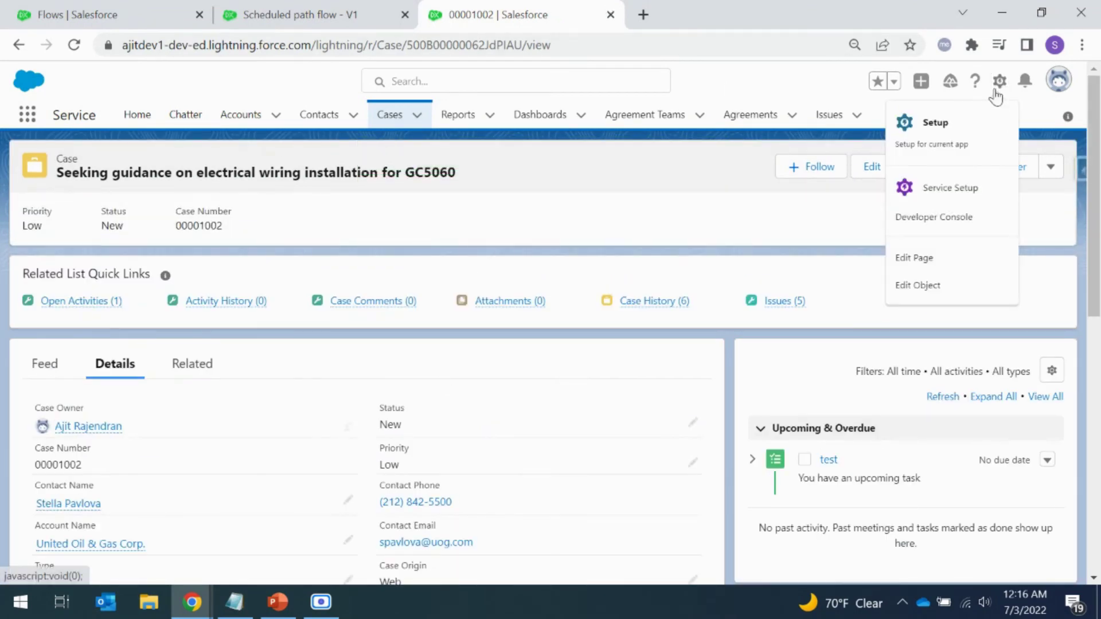
{"action": "left_click", "coordinate": [945, 135]}
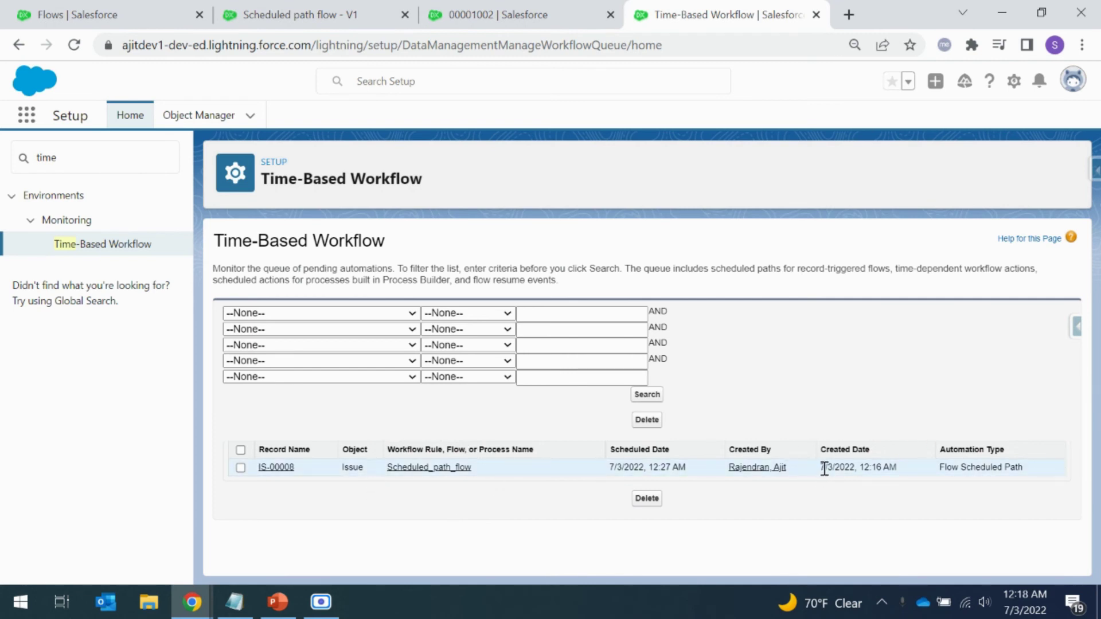
{"action": "left_click_drag", "start_coordinate": [824, 469], "coordinate": [894, 470]}
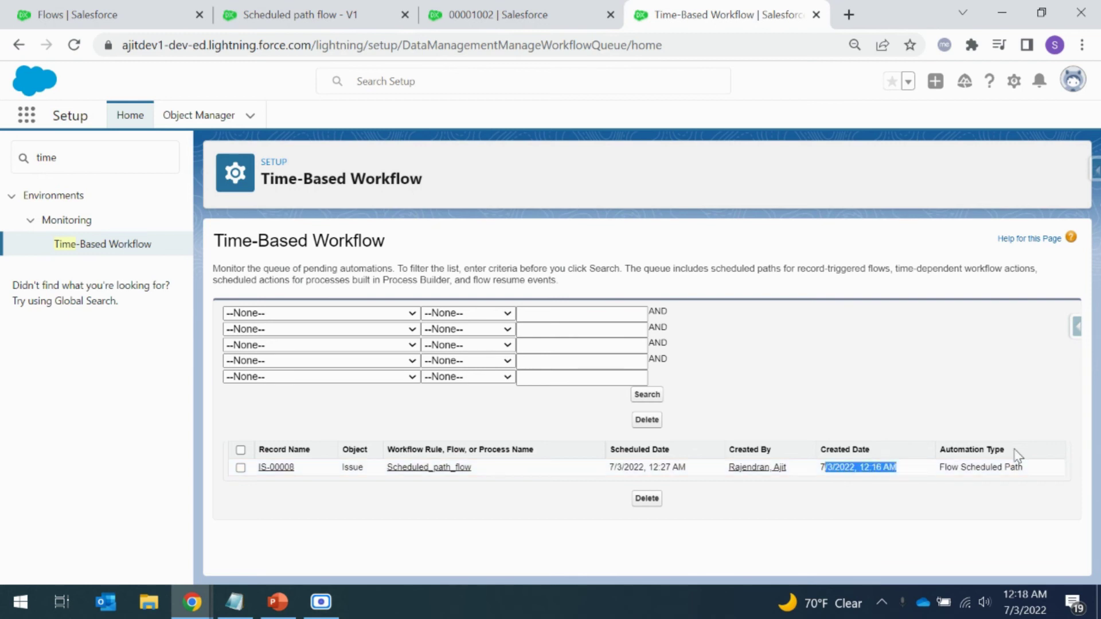
{"action": "left_click_drag", "start_coordinate": [939, 467], "coordinate": [1032, 469]}
{"action": "left_click", "coordinate": [848, 374]}
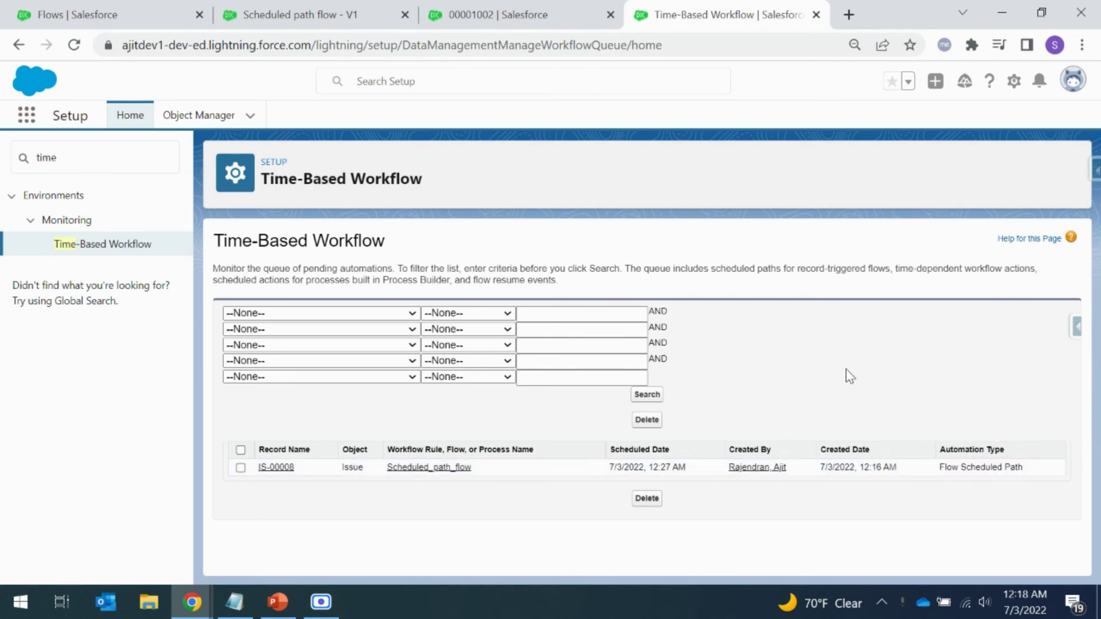
{"action": "left_click", "coordinate": [647, 395]}
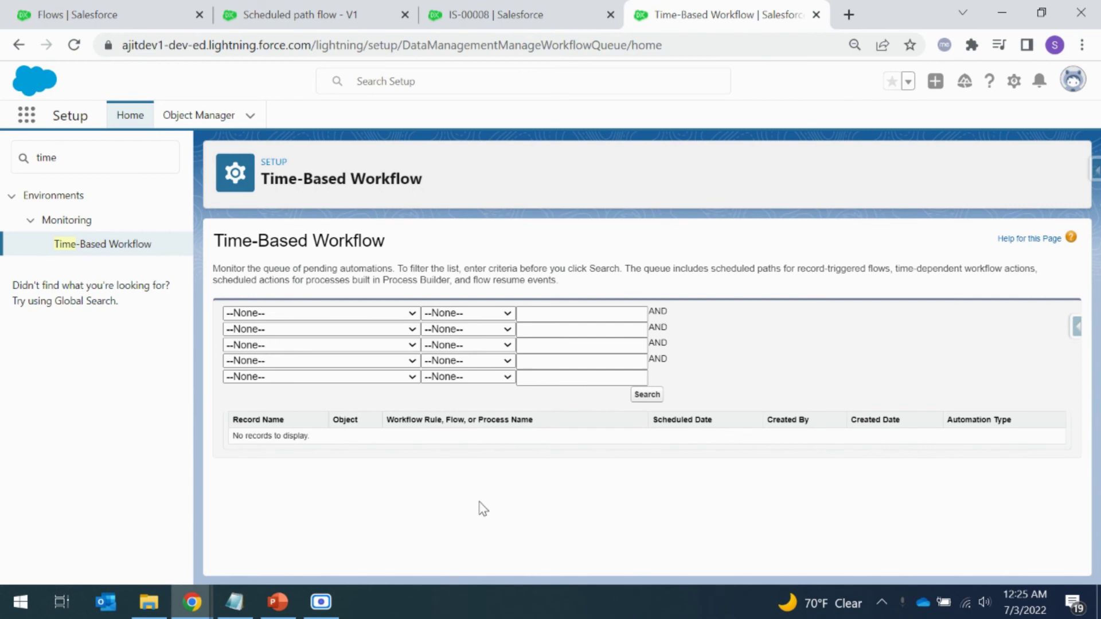
{"action": "mouse_move", "coordinate": [192, 601]}
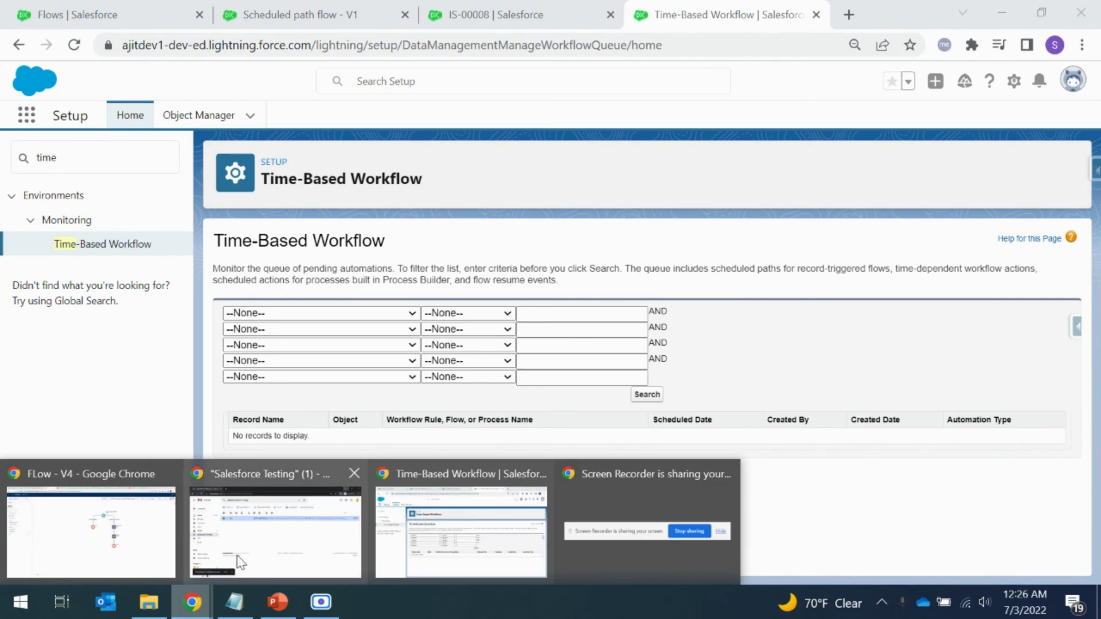
{"action": "left_click", "coordinate": [250, 539]}
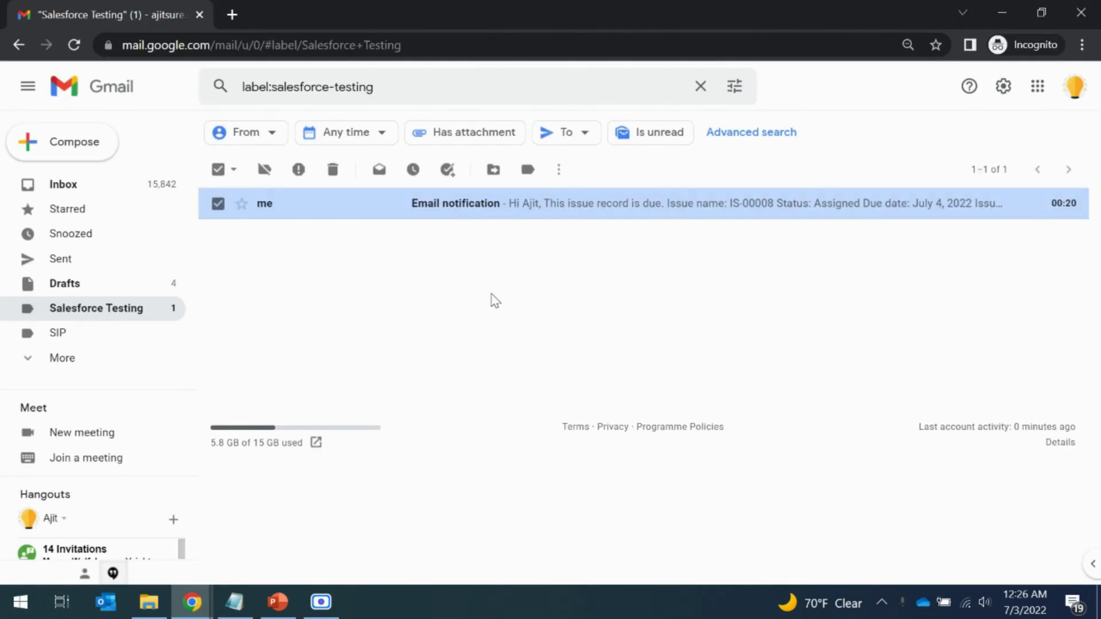
Read the IS-00008 Email notification, confirming status Assigned and due date July 4, 2022, then minimize Gmail
{"action": "left_click", "coordinate": [460, 215]}
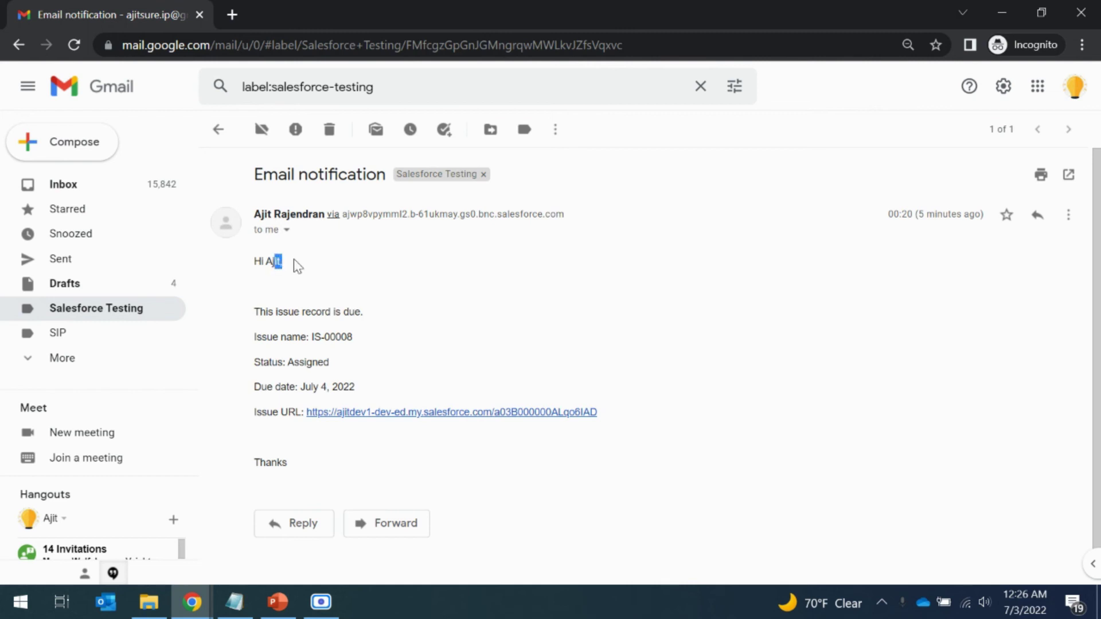
{"action": "left_click", "coordinate": [352, 312]}
{"action": "left_click_drag", "start_coordinate": [250, 311], "coordinate": [308, 337]}
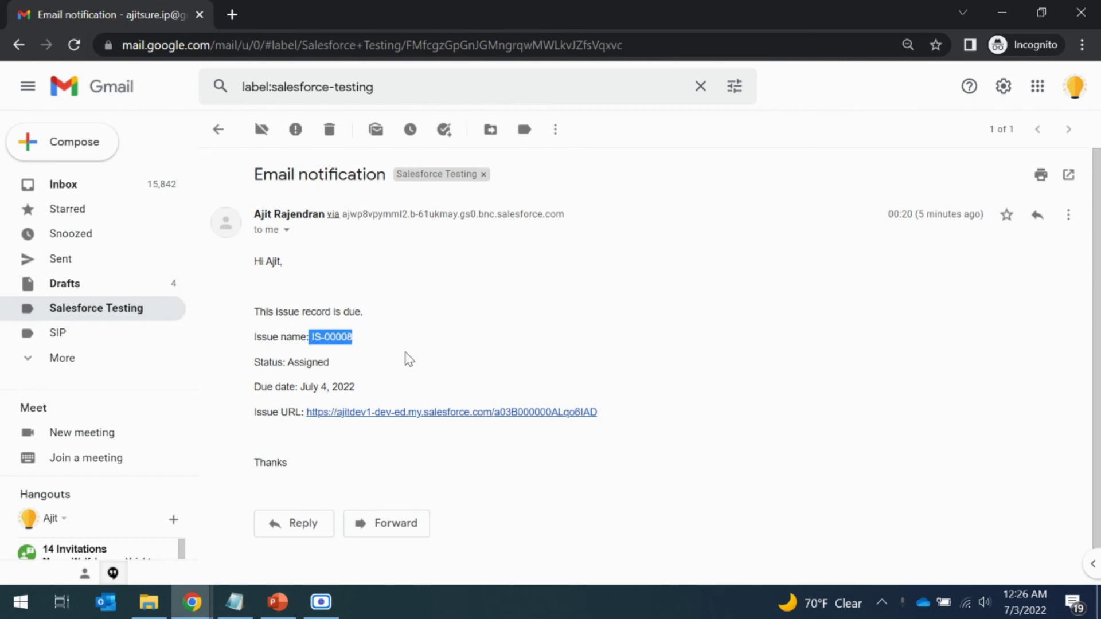
{"action": "double_click", "coordinate": [304, 362]}
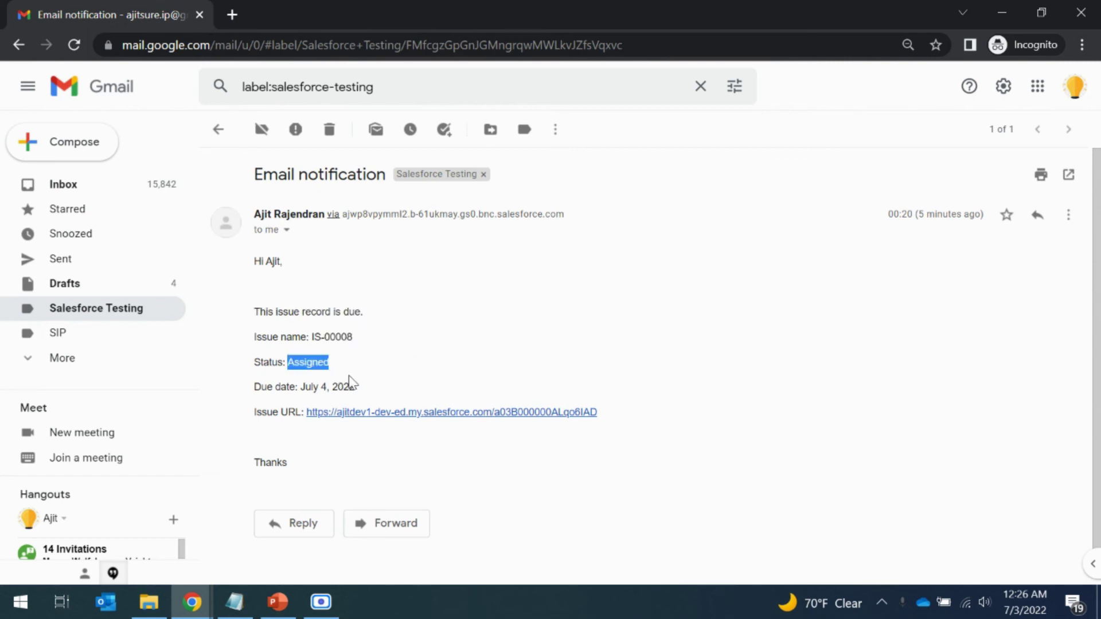
{"action": "left_click_drag", "start_coordinate": [356, 386], "coordinate": [305, 387]}
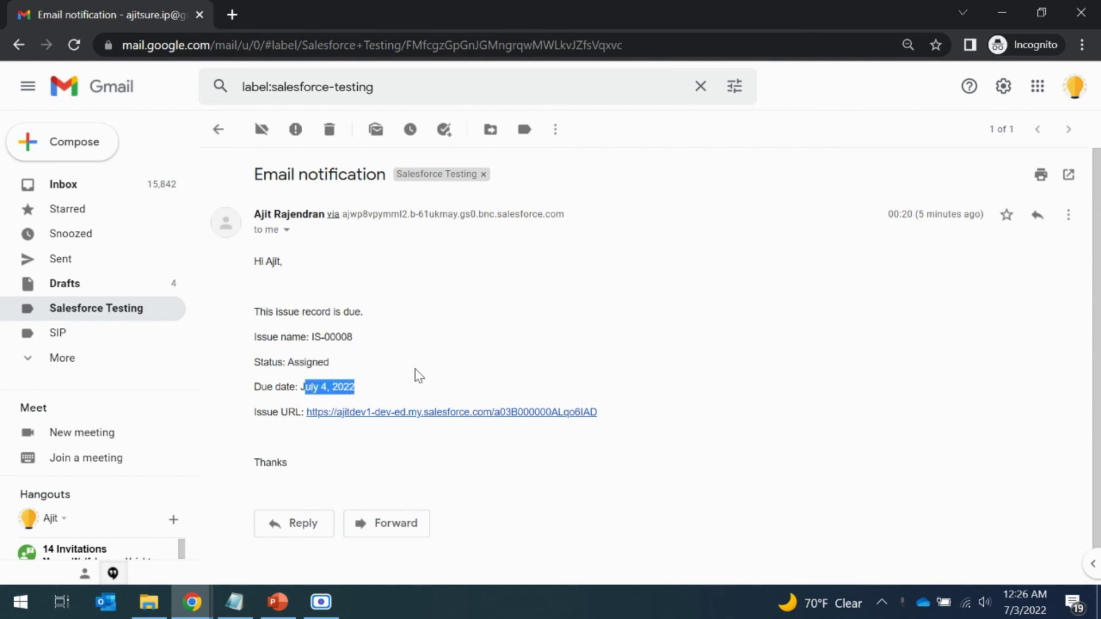
{"action": "left_click", "coordinate": [395, 452]}
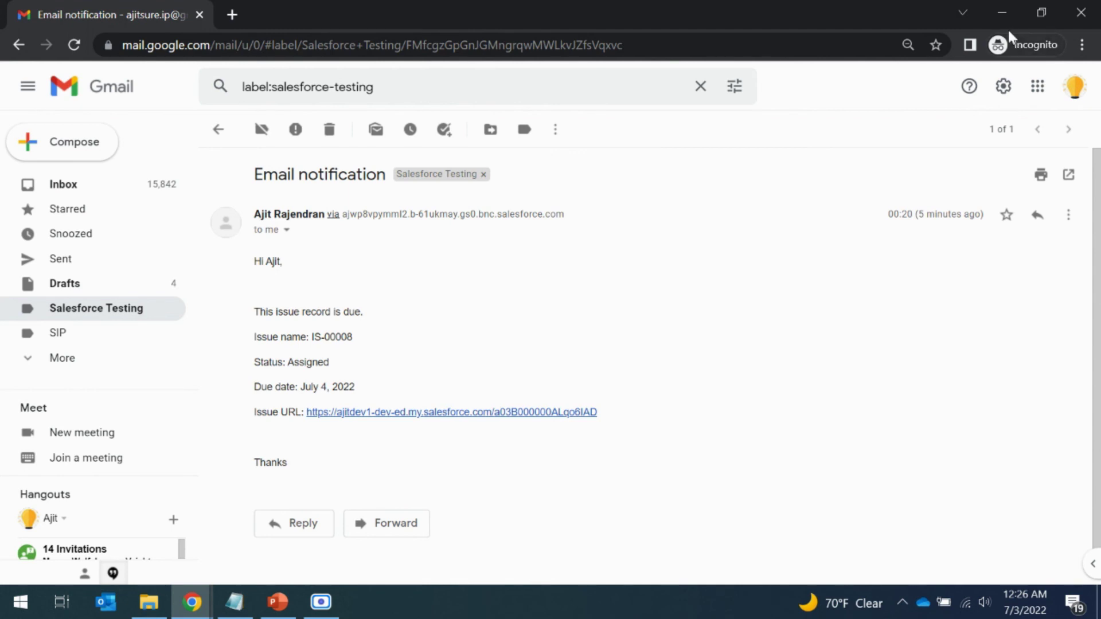
{"action": "left_click", "coordinate": [1004, 11]}
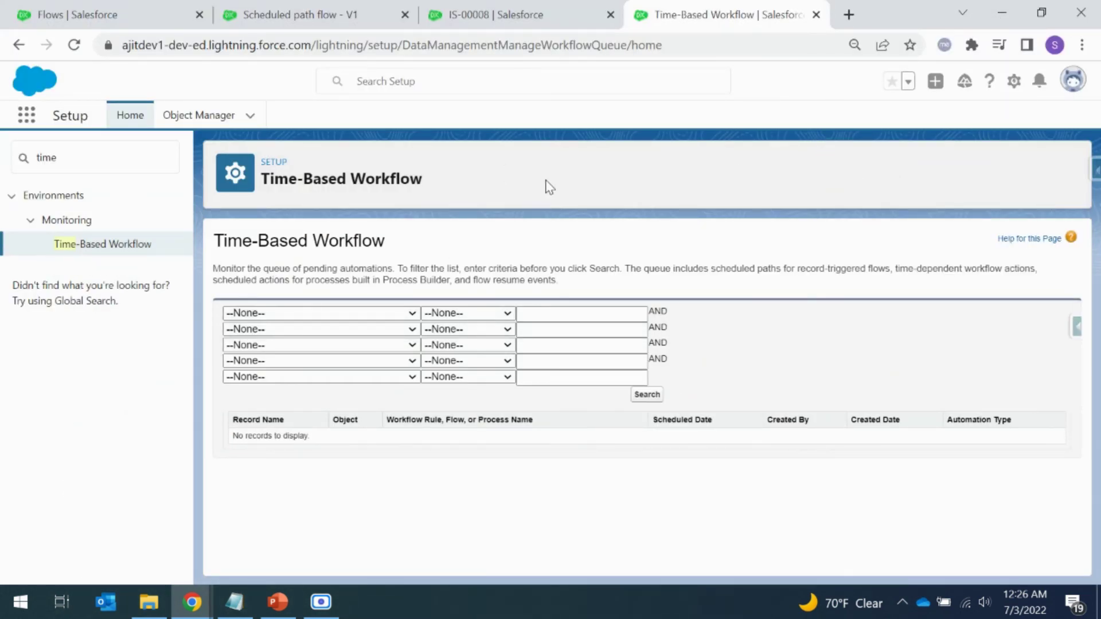
Review the Completed 'Due date email sent' task on IS-00008, then return to the Scheduled path flow
{"action": "left_click", "coordinate": [545, 11]}
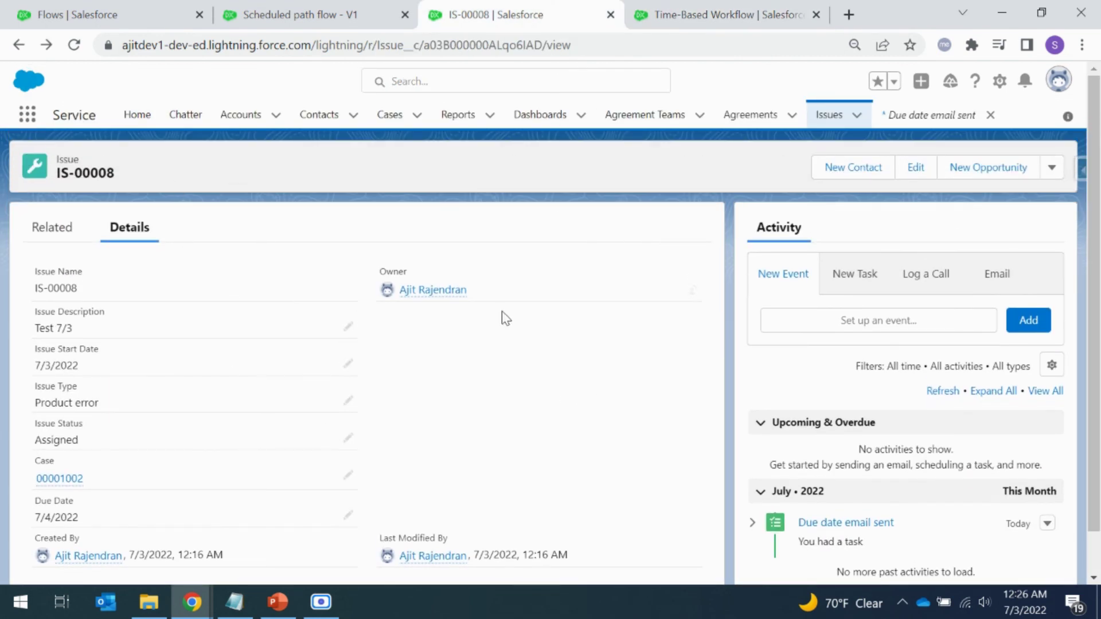
{"action": "scroll", "coordinate": [583, 379], "scroll_direction": "down", "scroll_amount": 1}
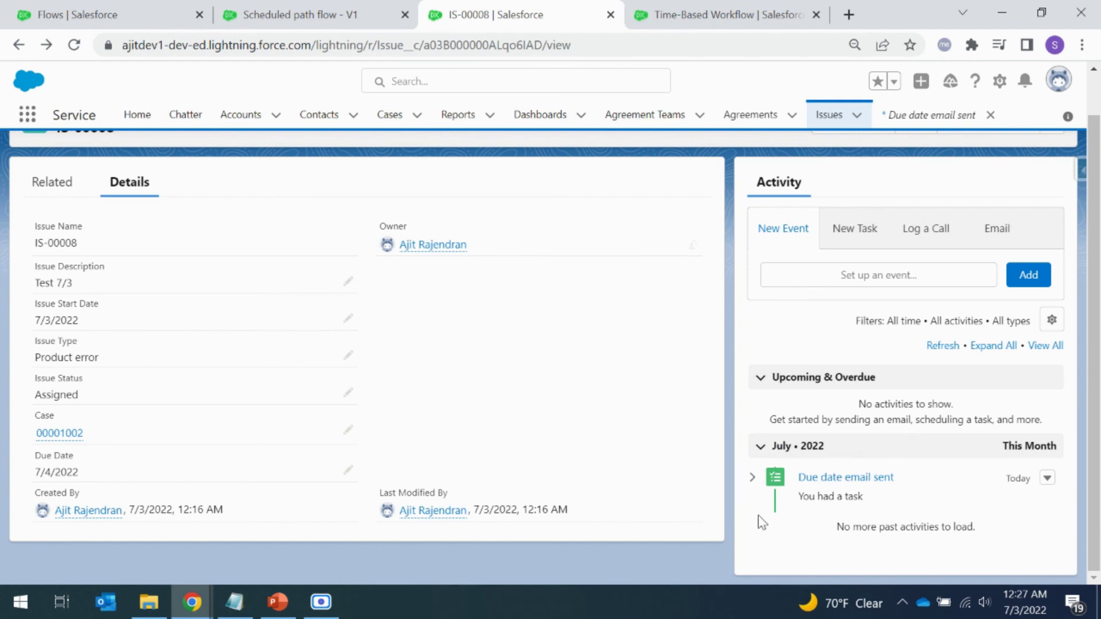
{"action": "left_click", "coordinate": [849, 479]}
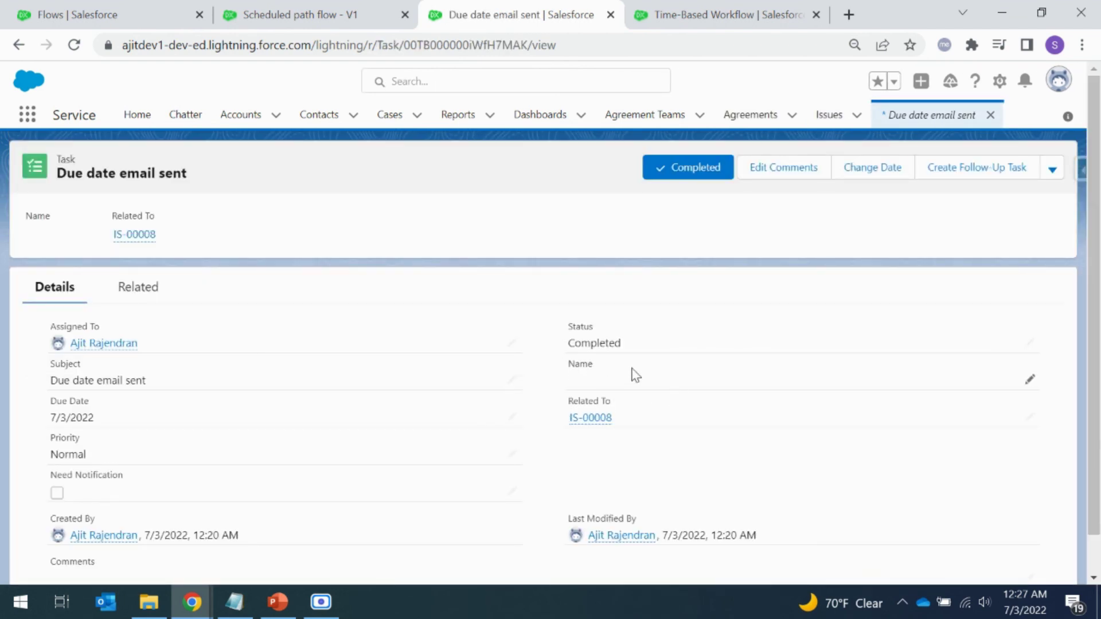
{"action": "scroll", "coordinate": [424, 402], "scroll_direction": "down", "scroll_amount": 1}
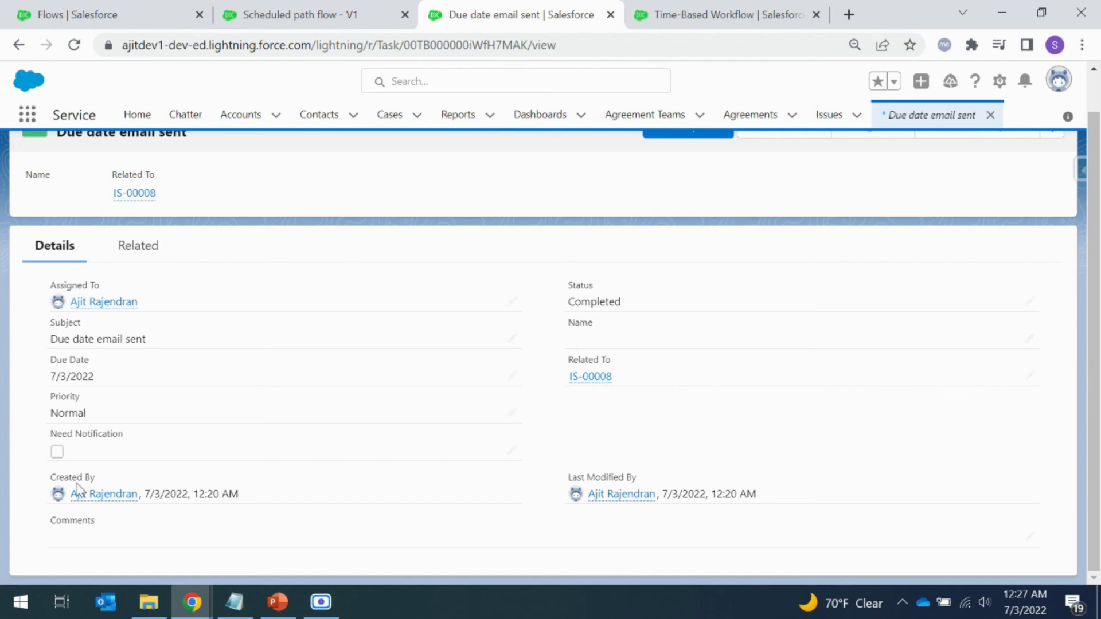
{"action": "left_click", "coordinate": [283, 16]}
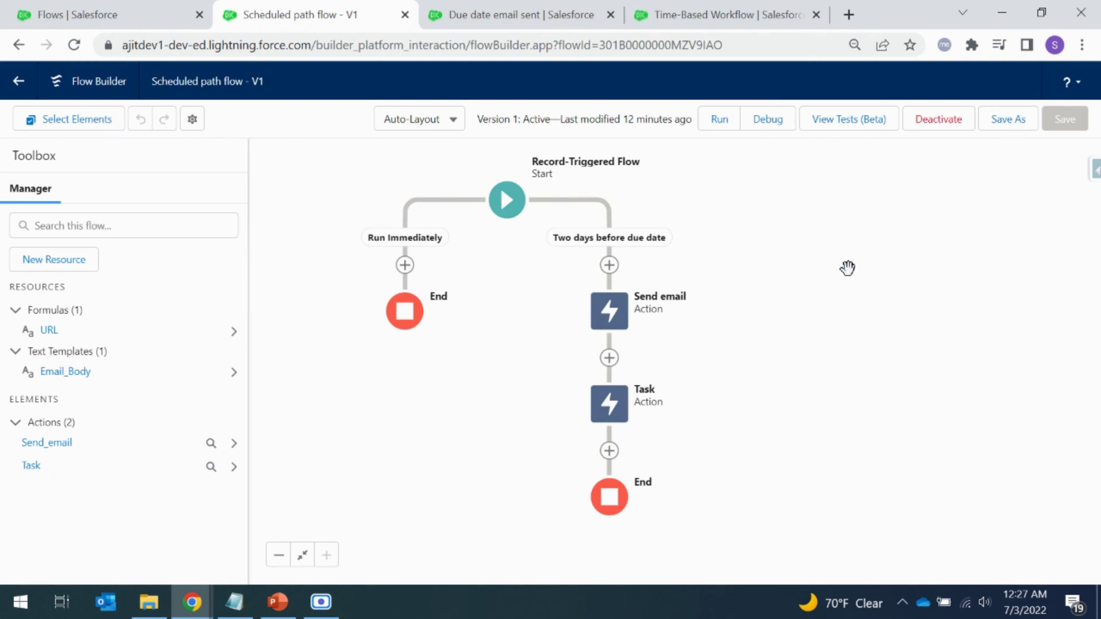
{"action": "left_click", "coordinate": [506, 202]}
{"action": "left_click", "coordinate": [688, 305]}
{"action": "left_click", "coordinate": [511, 220]}
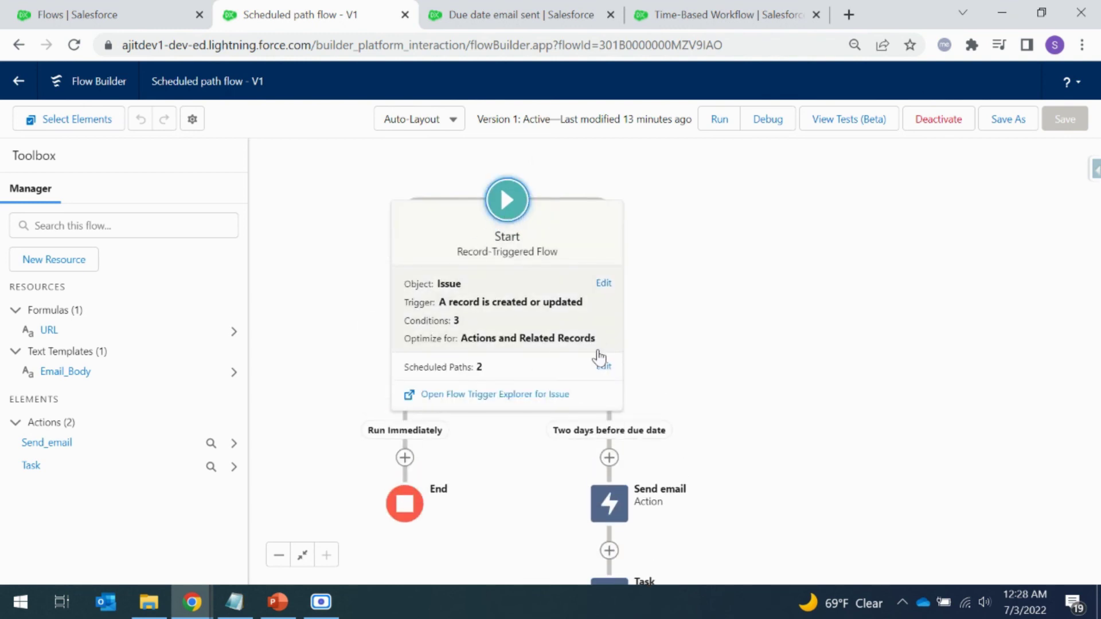
{"action": "left_click", "coordinate": [737, 366]}
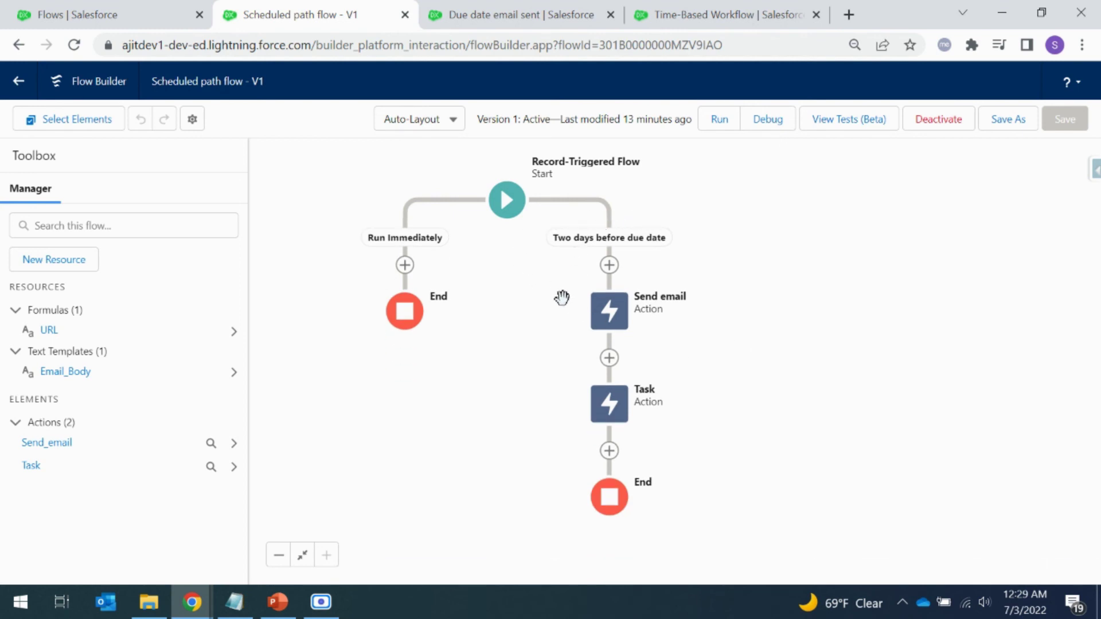